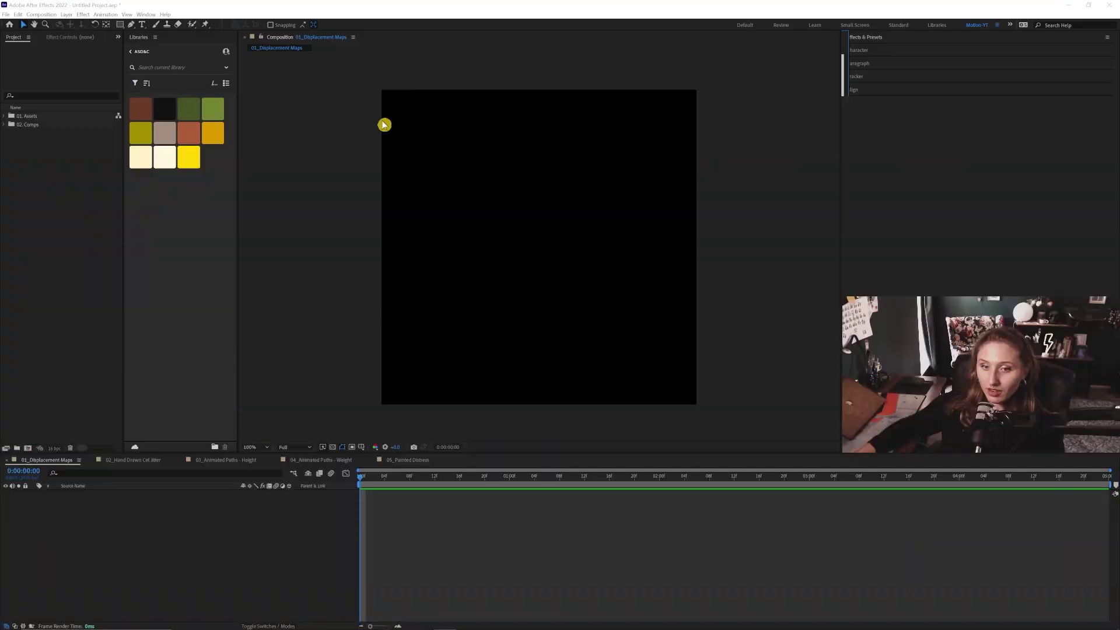
# - Review the basic settings of the 01_Displacement Maps composition and accept them as they are
pyautogui.click(42, 14)
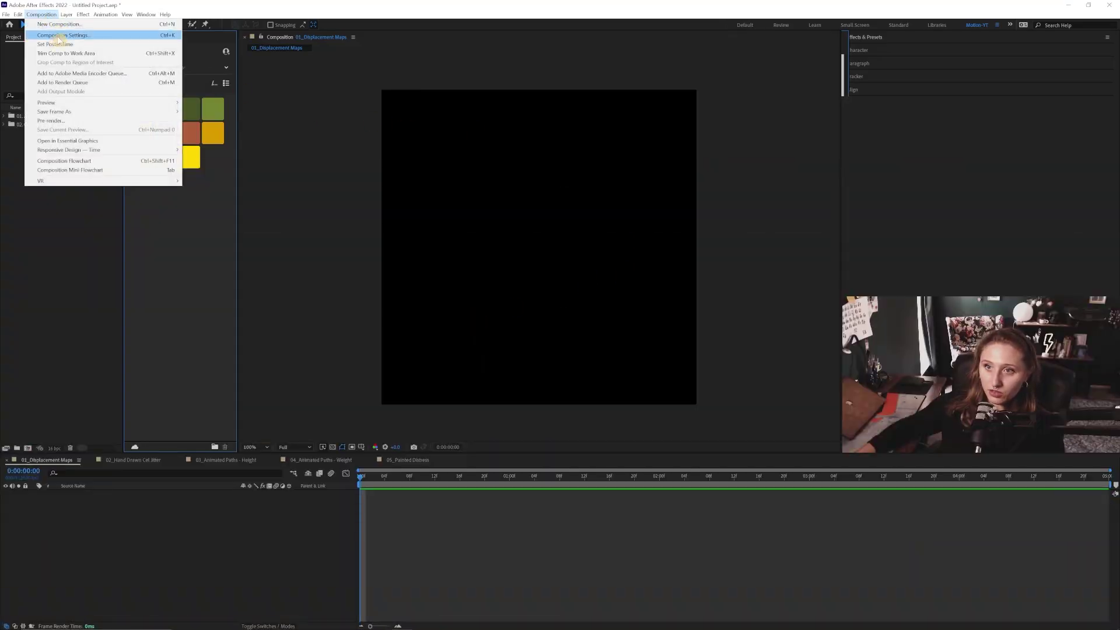
pyautogui.click(59, 35)
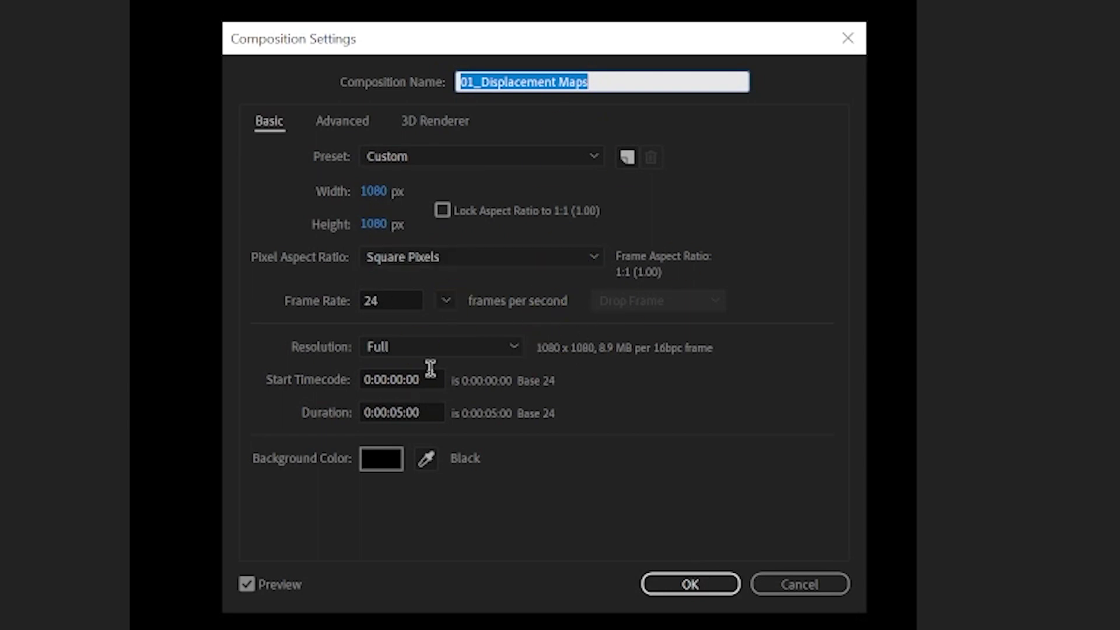
pyautogui.click(681, 588)
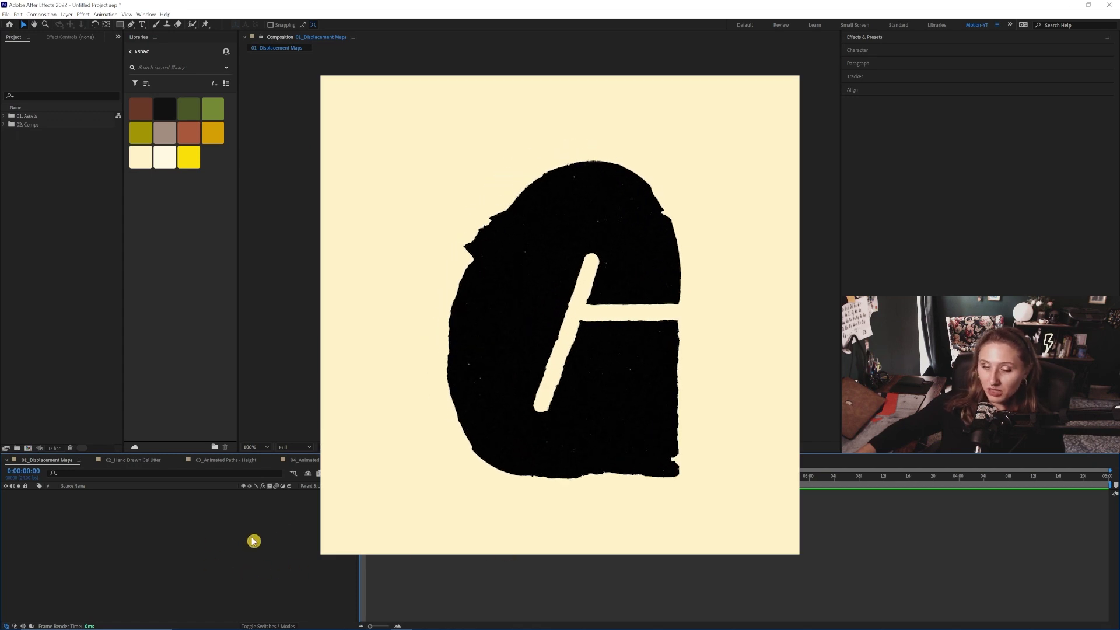
# - Switch to Illustrator and send the large letter G text from the first artboard to the After Effects composition with Overlord
pyautogui.moveTo(489, 628)
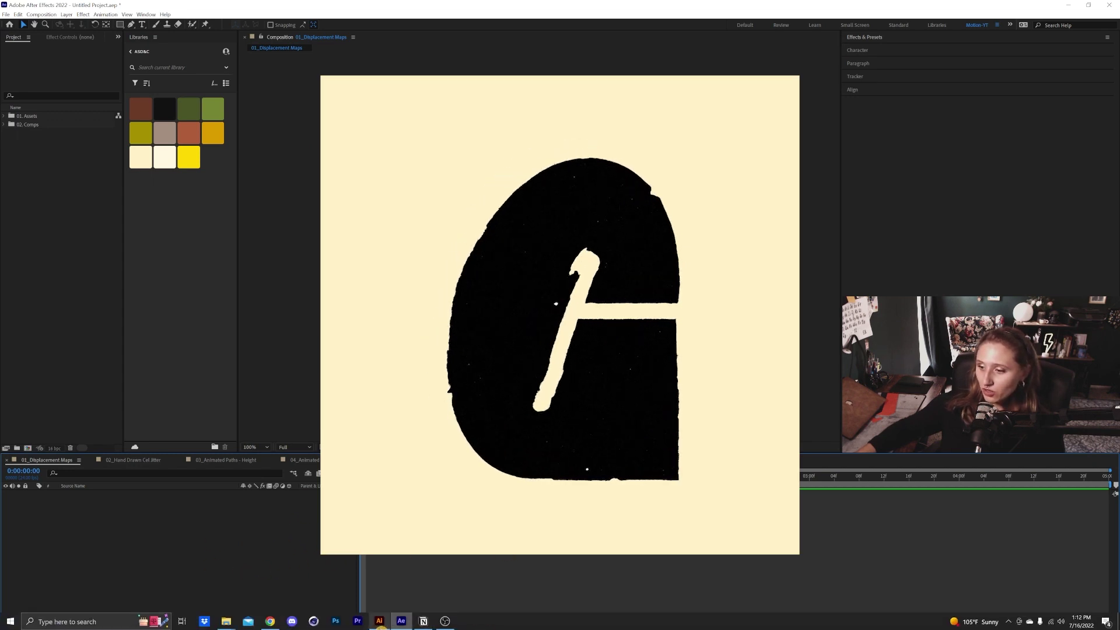
pyautogui.click(379, 621)
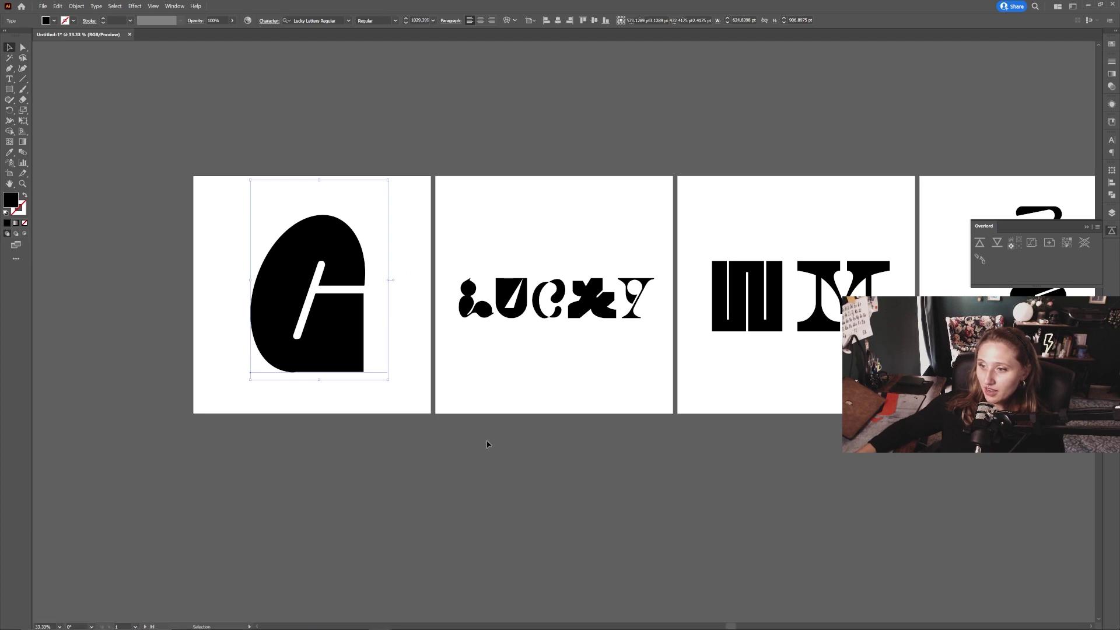
pyautogui.click(544, 445)
pyautogui.moveTo(544, 444)
pyautogui.mouseDown()
pyautogui.moveTo(407, 420)
pyautogui.moveTo(530, 449)
pyautogui.mouseUp()
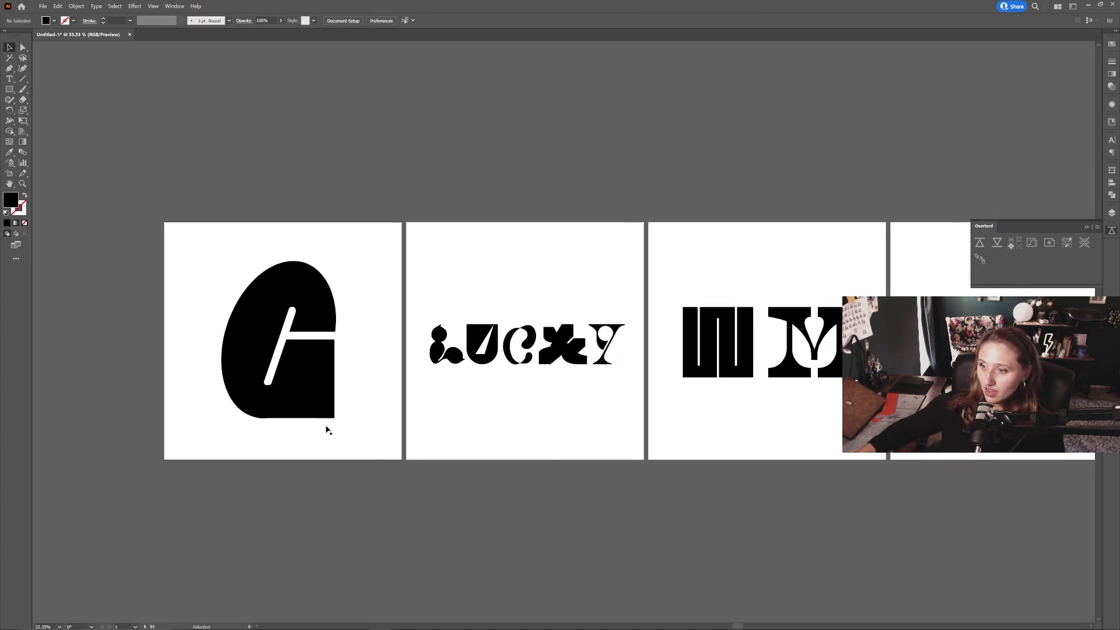
pyautogui.click(285, 357)
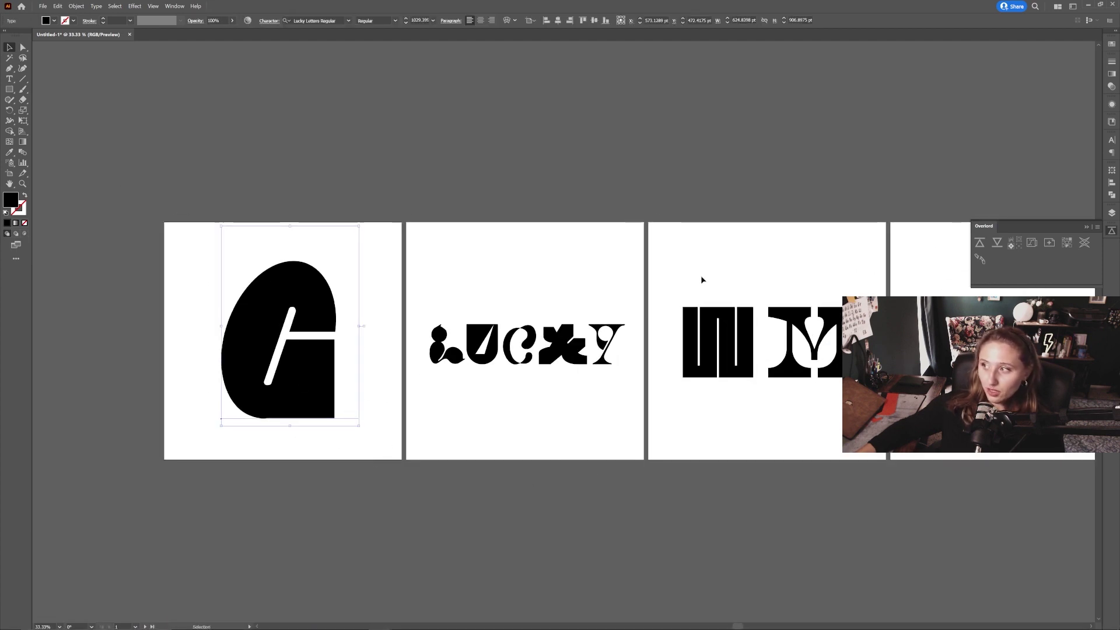
pyautogui.click(979, 245)
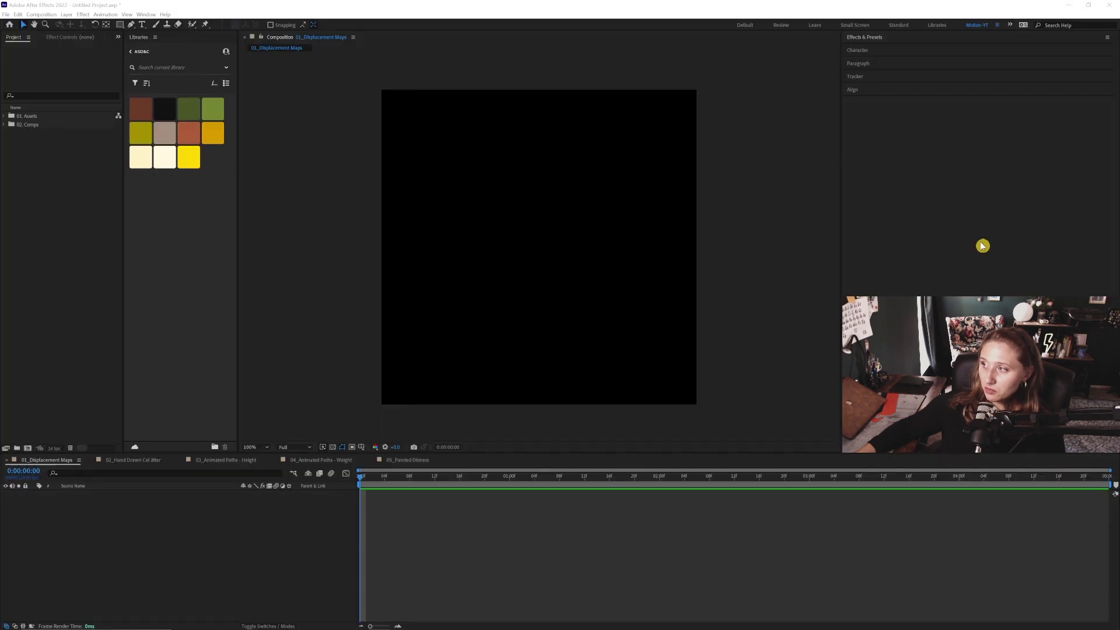
pyautogui.click(428, 533)
pyautogui.click(387, 492)
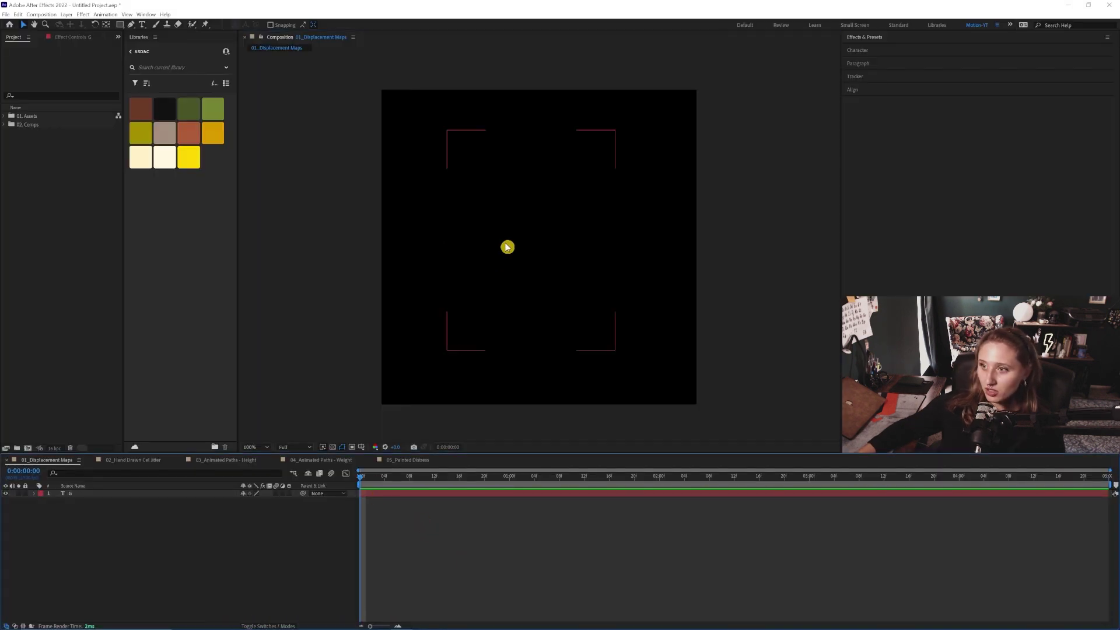
# - Add a pale yellow 1080 x 1080 px solid and place it beneath the G text layer as background
pyautogui.click(90, 529)
pyautogui.click(41, 15)
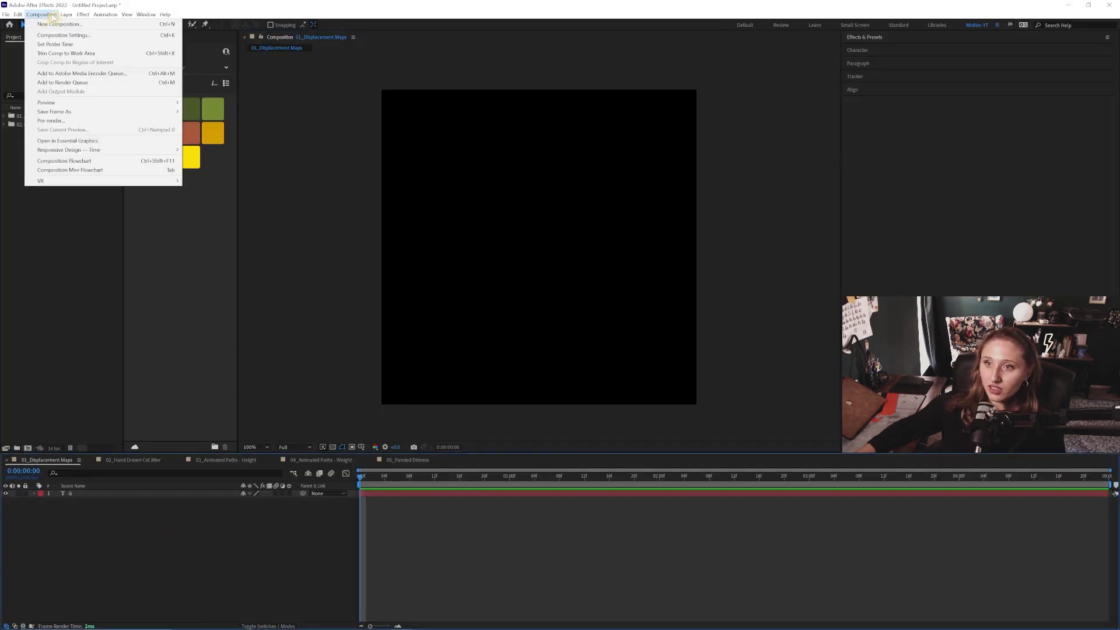
pyautogui.moveTo(72, 14)
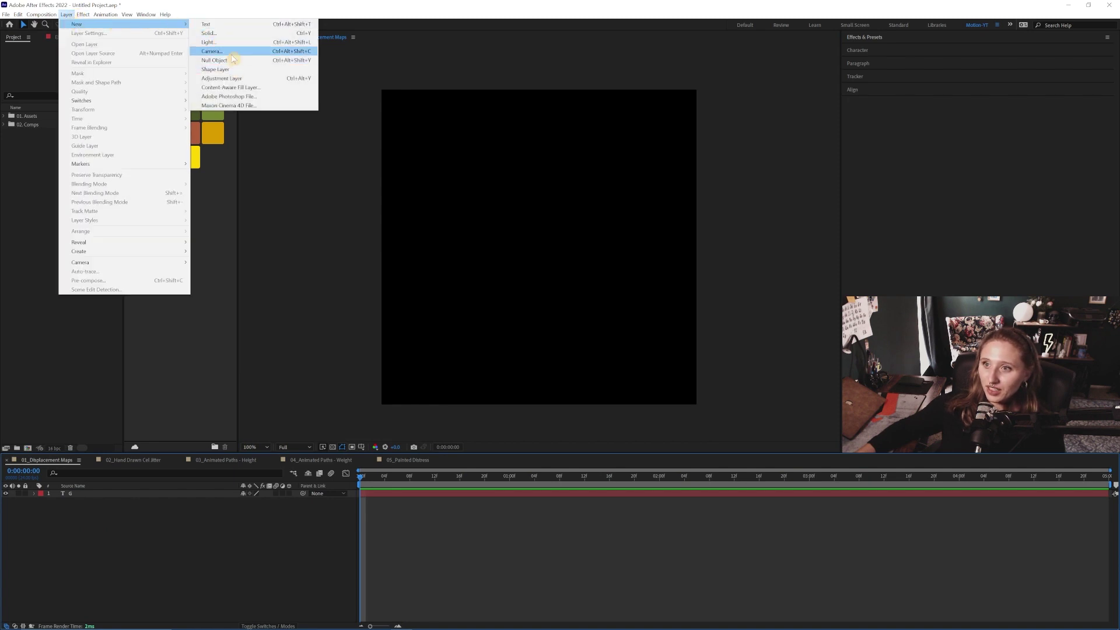
pyautogui.click(233, 38)
pyautogui.click(574, 377)
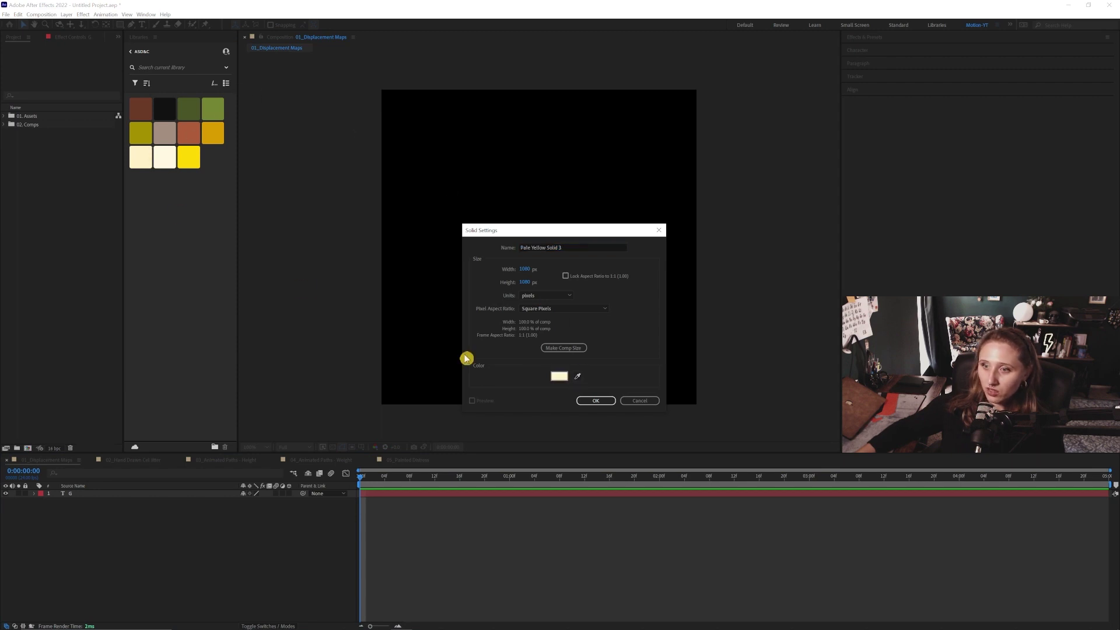
pyautogui.click(599, 401)
pyautogui.moveTo(87, 495); pyautogui.dragTo(86, 512)
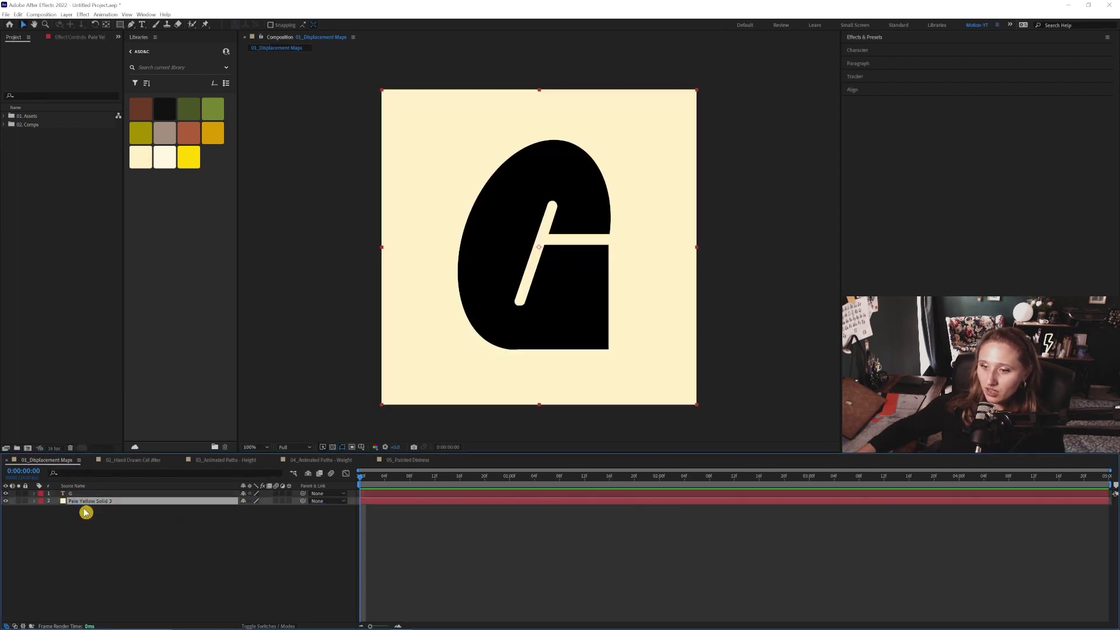
pyautogui.click(203, 550)
# - Open the G layer's text for editing to check that it is live type, and leave it as is
pyautogui.doubleClick(102, 493)
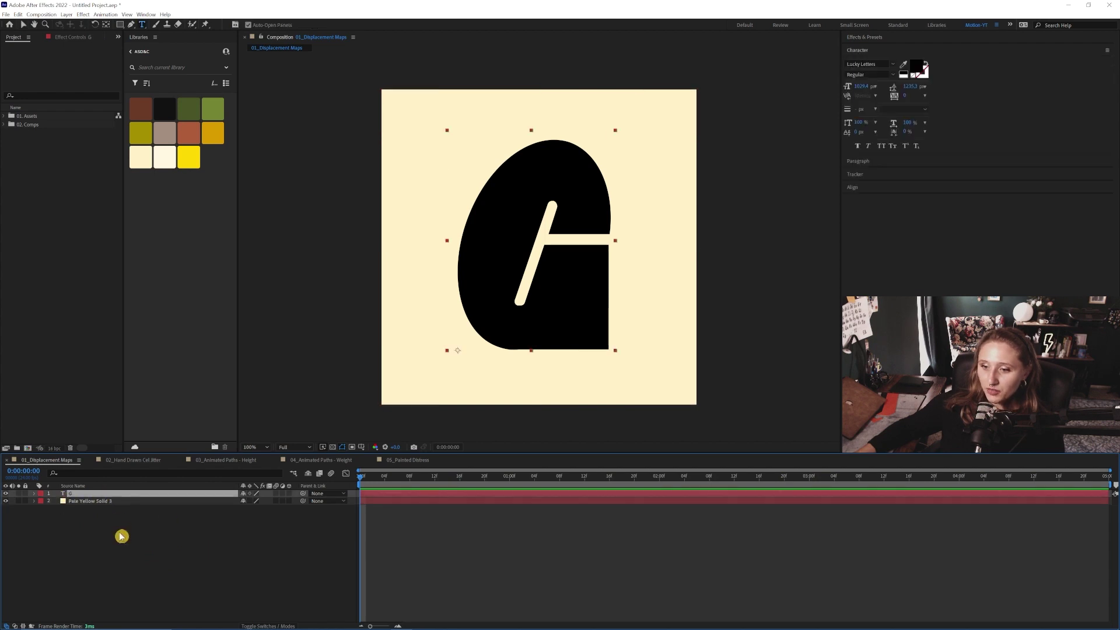
pyautogui.doubleClick(63, 496)
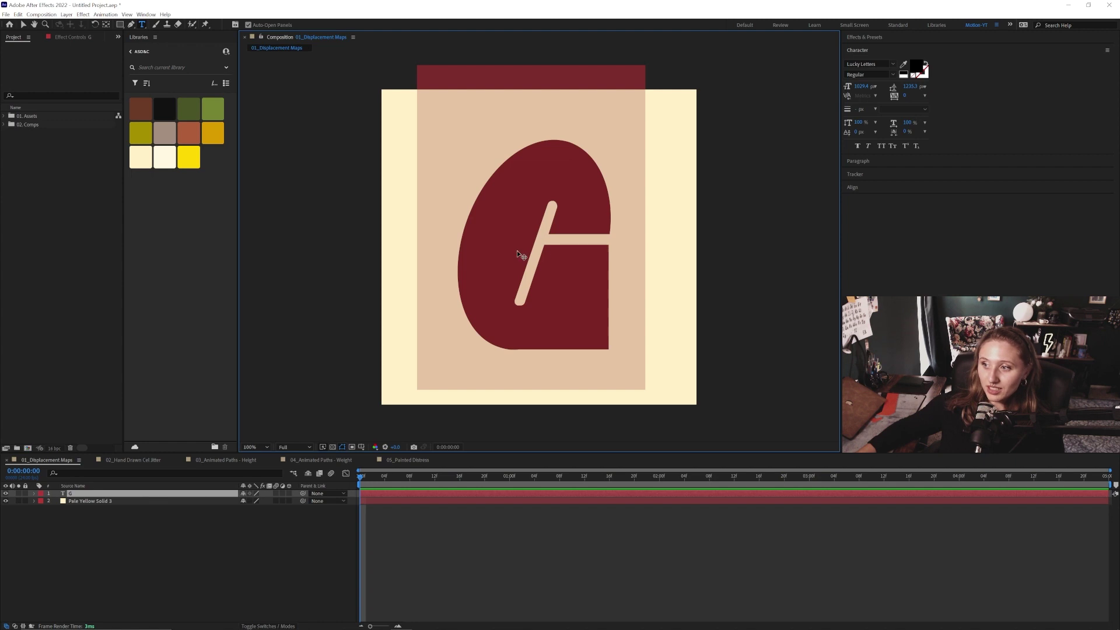
pyautogui.click(281, 521)
pyautogui.click(245, 574)
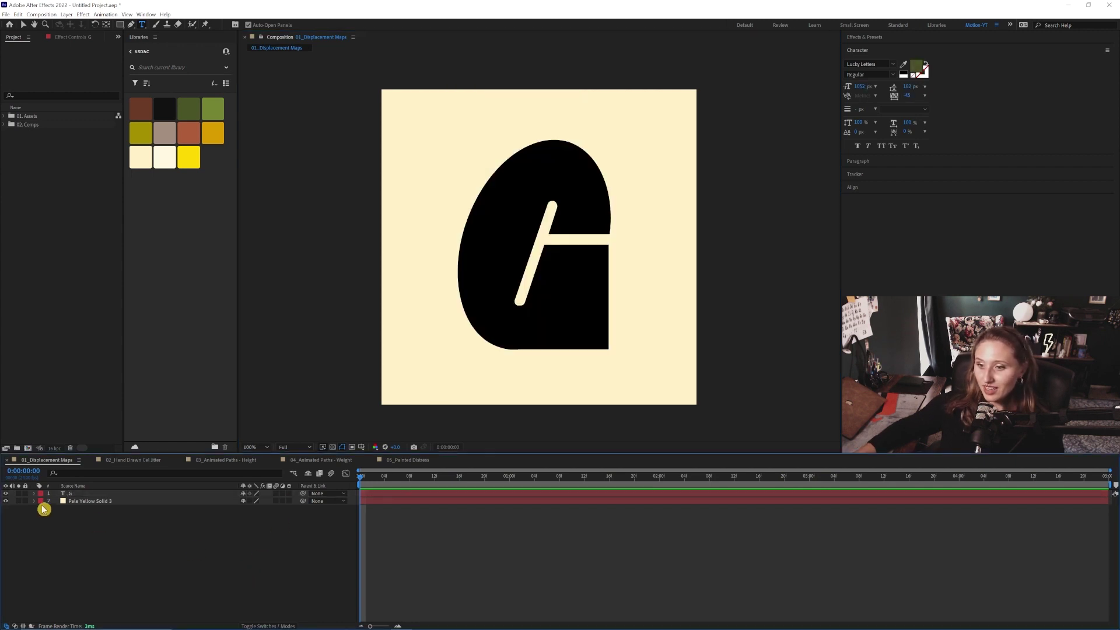
# - Add a new adjustment layer above the G text layer
pyautogui.click(68, 494)
pyautogui.click(92, 526)
pyautogui.click(68, 17)
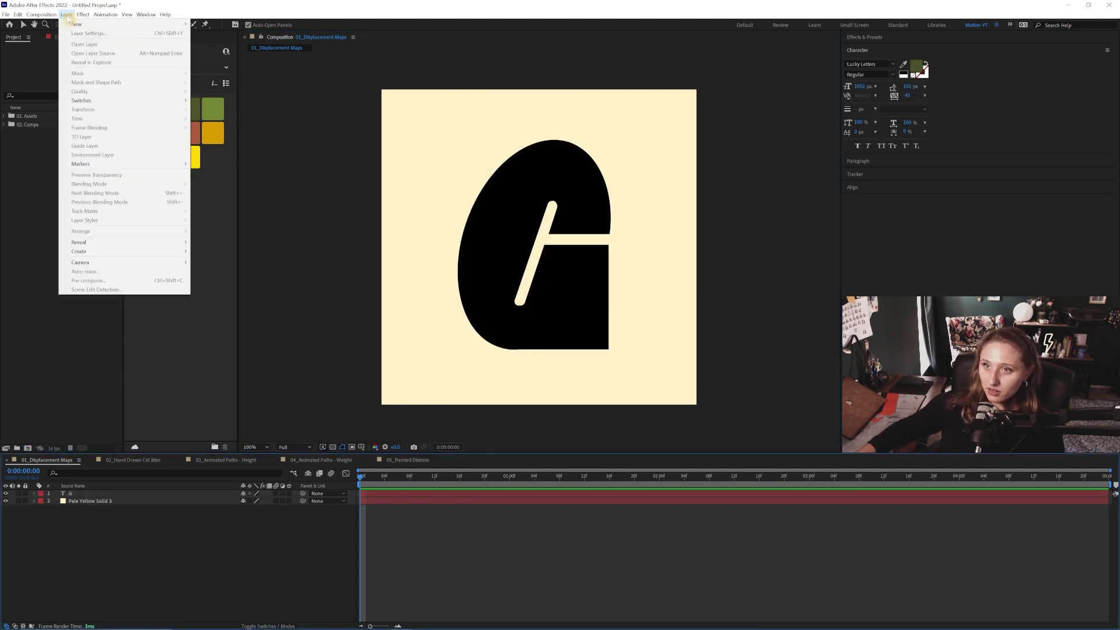
pyautogui.moveTo(77, 24)
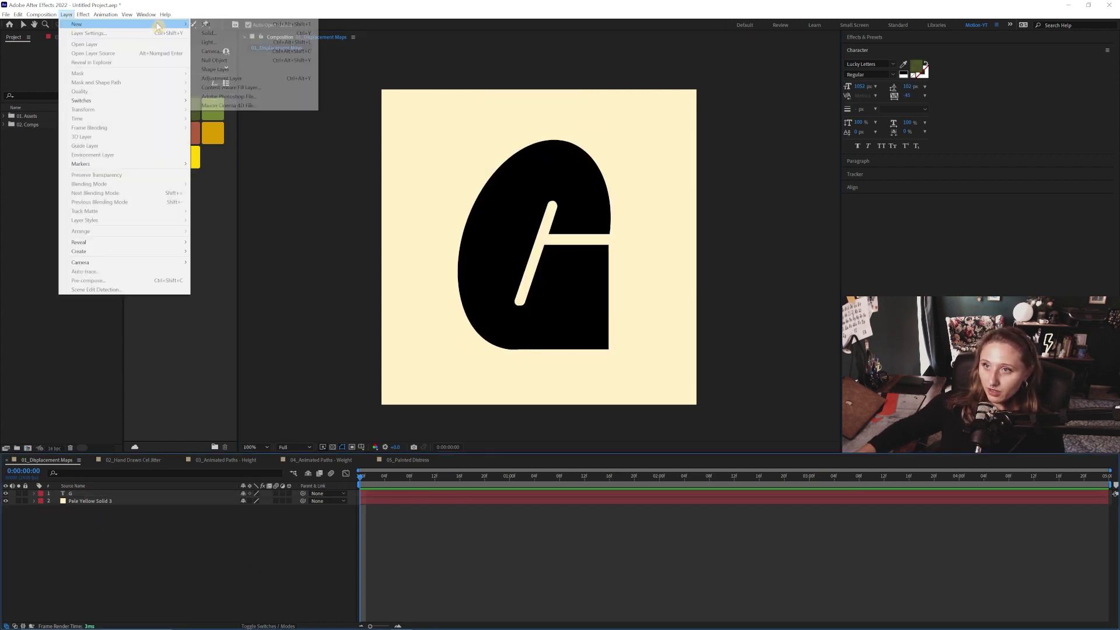
pyautogui.click(221, 78)
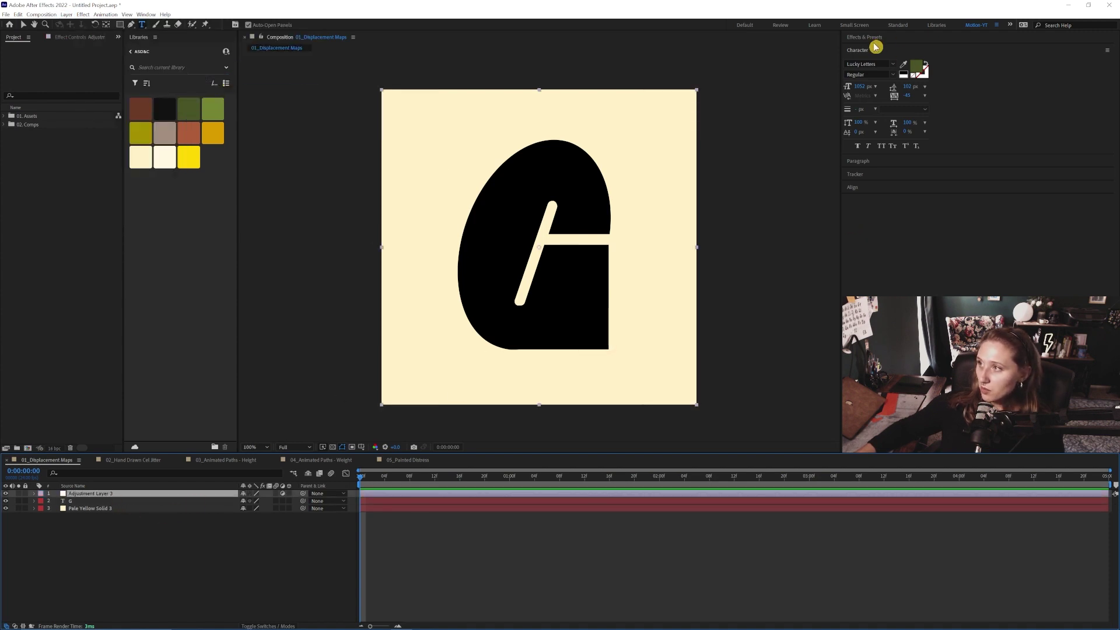
# - Find the Displacement Map effect and apply it to the adjustment layer
pyautogui.click(875, 40)
pyautogui.click(879, 46)
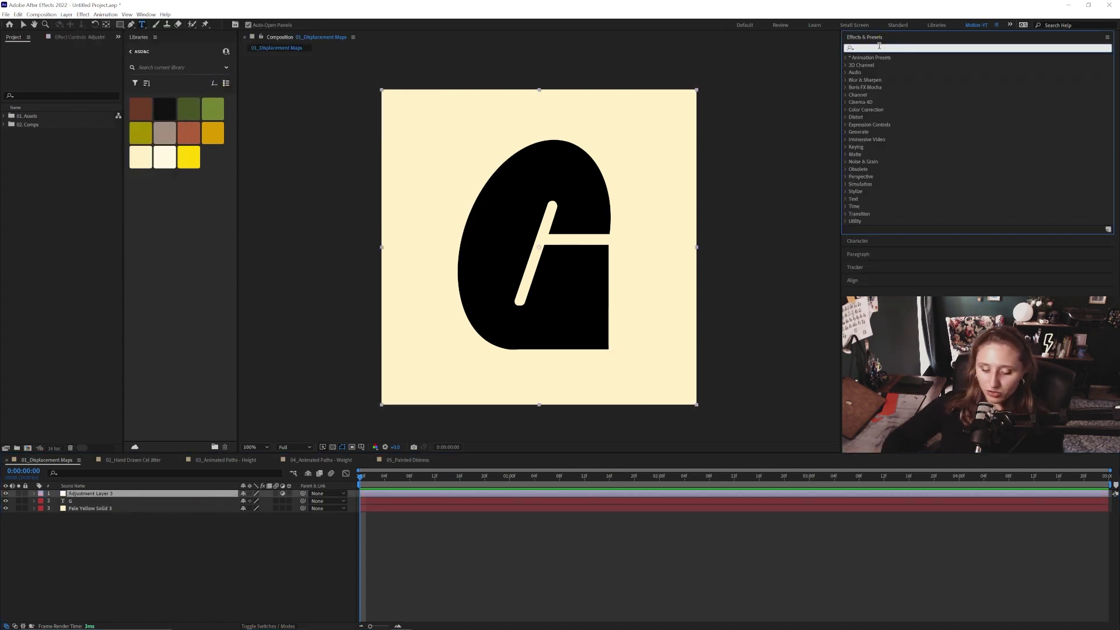
pyautogui.write('displ')
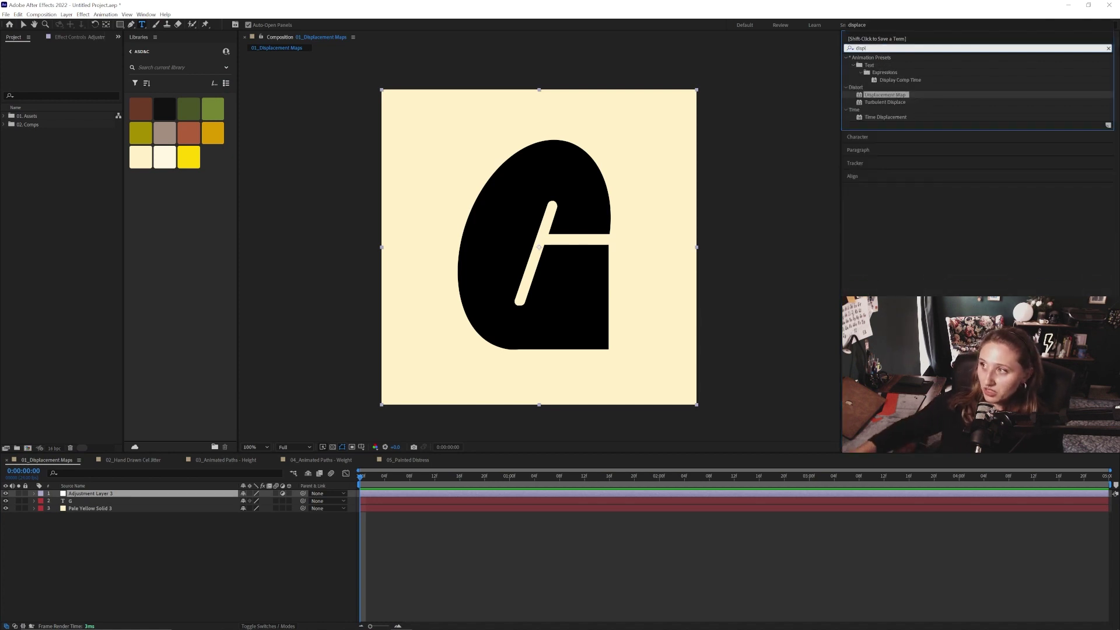
pyautogui.moveTo(888, 97); pyautogui.dragTo(119, 551)
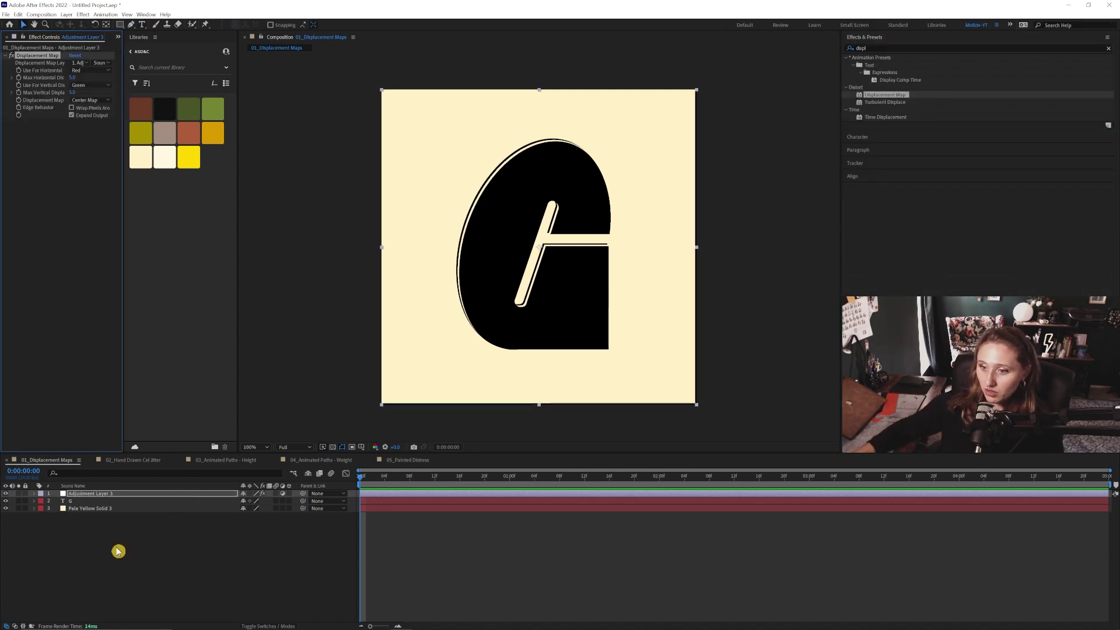
# - Place Seamless_Loop_7.mp4 from the 03_Textures folder between the G text layer and the pale yellow solid
pyautogui.click(101, 508)
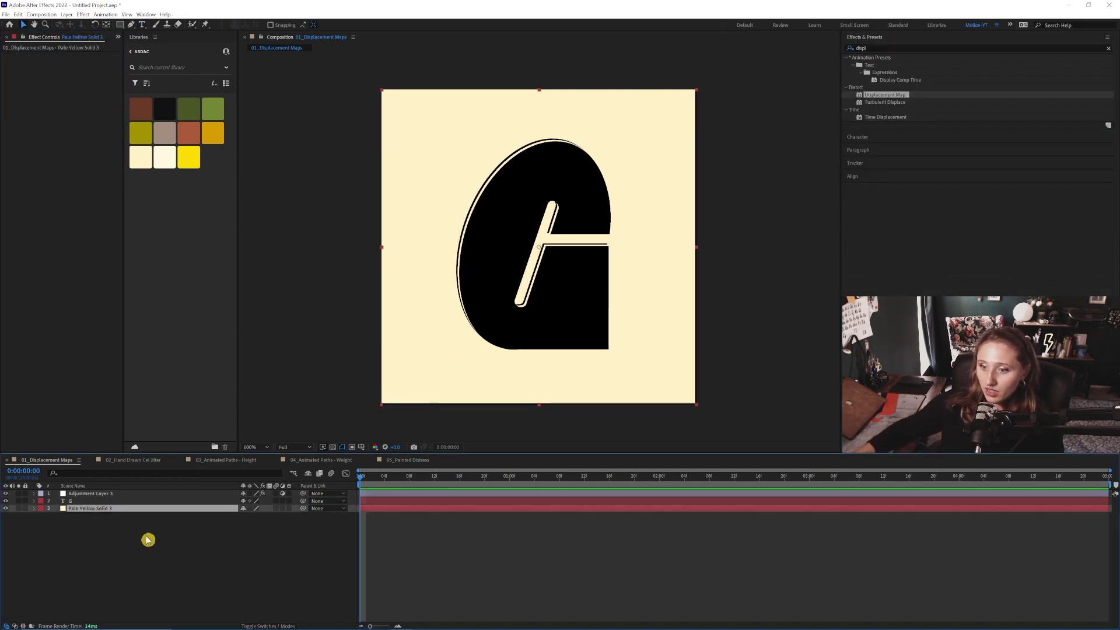
pyautogui.click(119, 38)
pyautogui.click(129, 50)
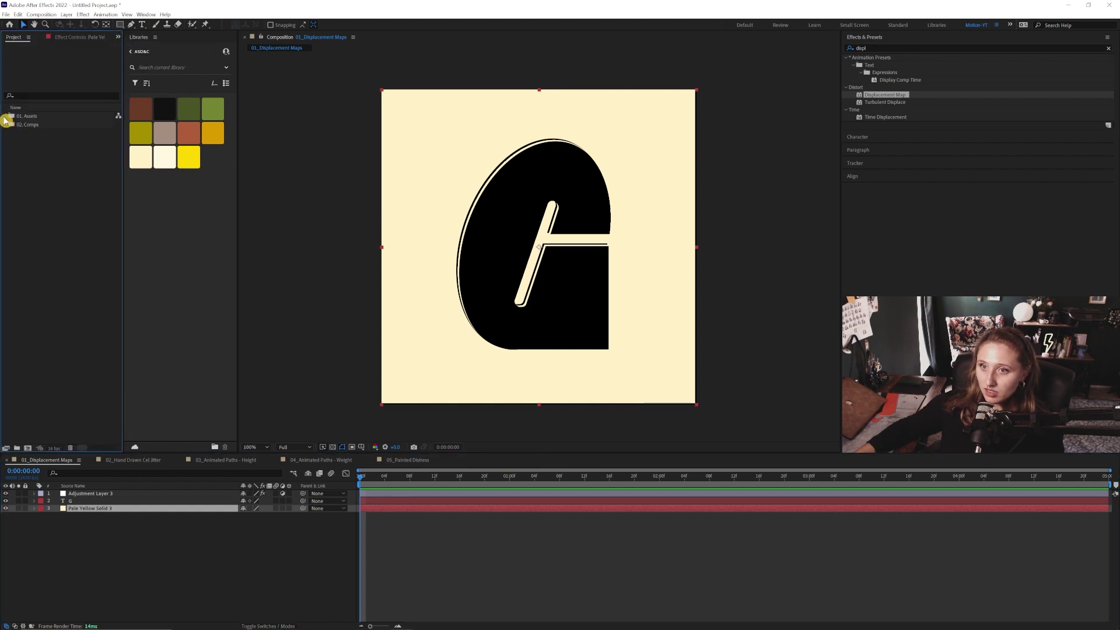
pyautogui.click(4, 117)
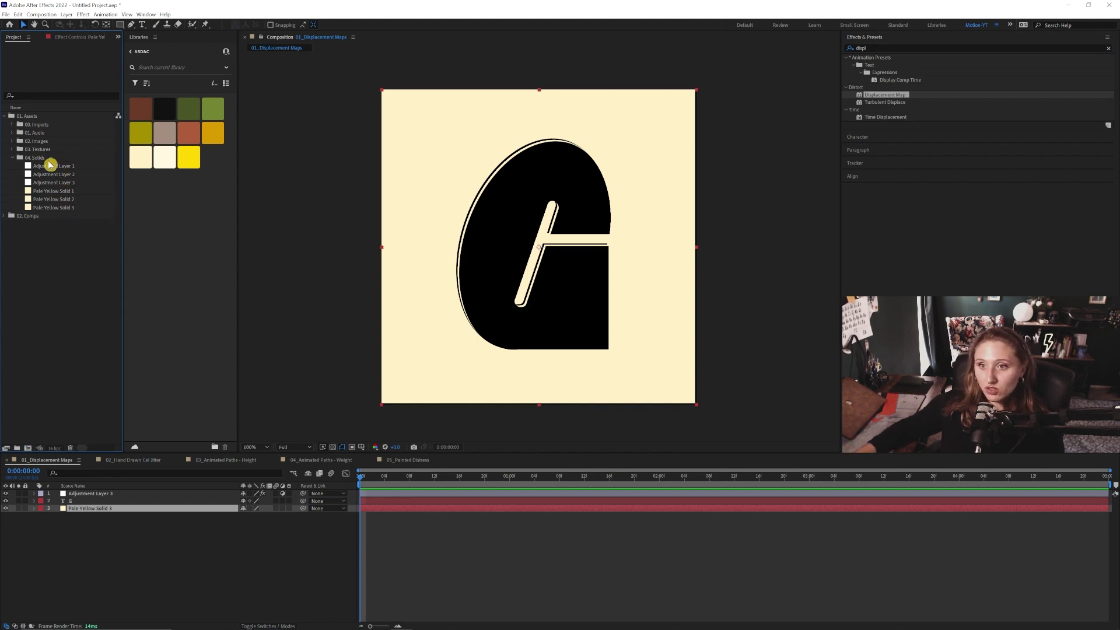
pyautogui.click(12, 149)
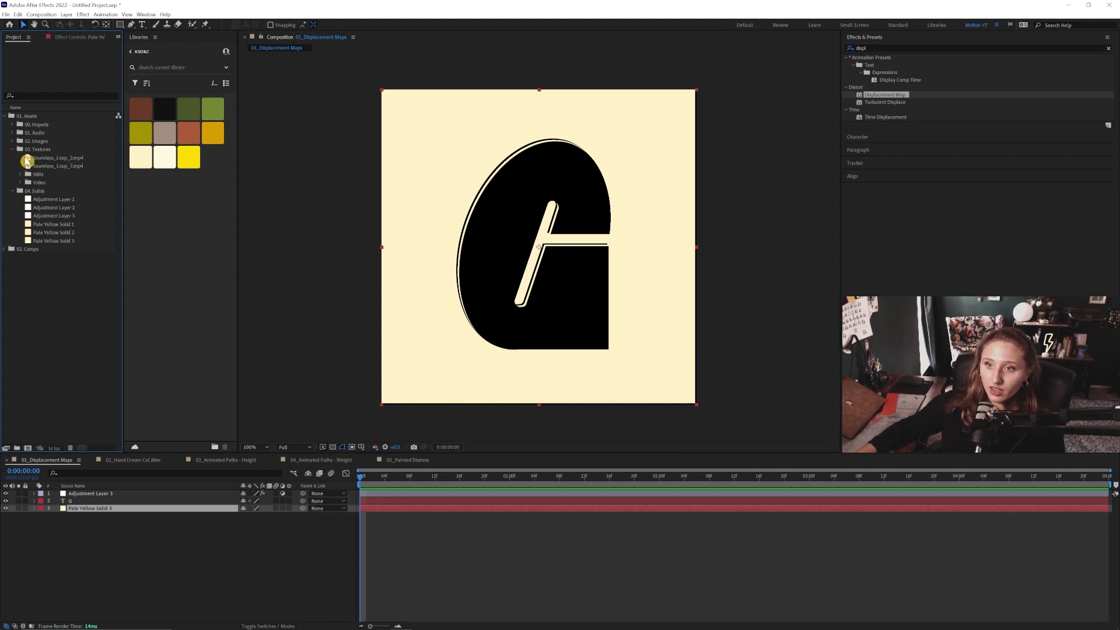
pyautogui.click(51, 159)
pyautogui.click(52, 167)
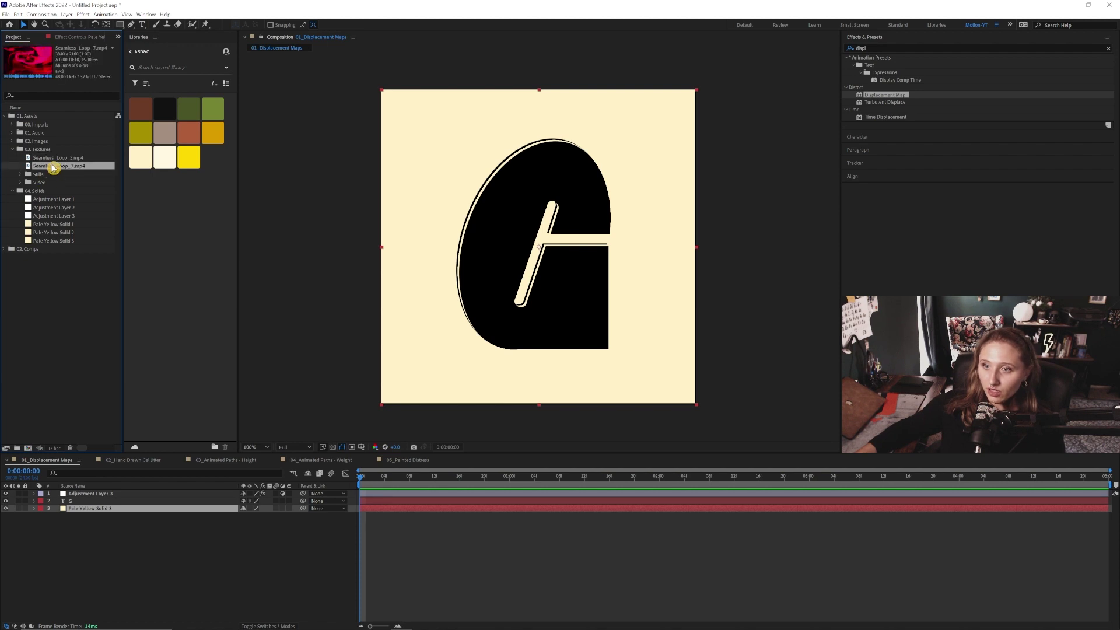
pyautogui.moveTo(49, 168); pyautogui.dragTo(123, 511)
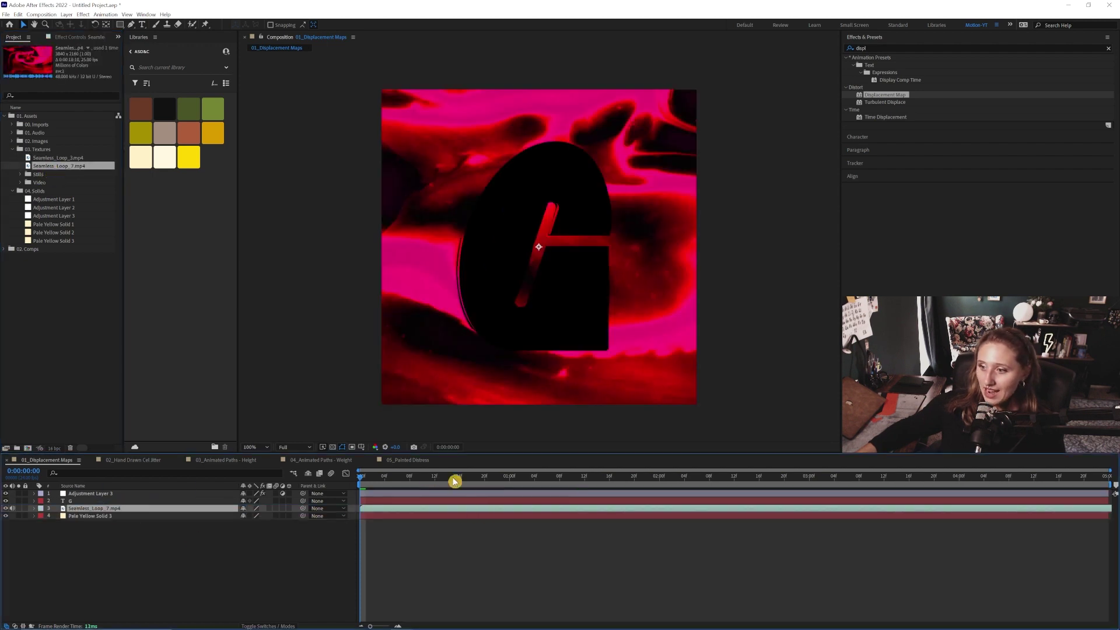
# - Preview the motion of the Seamless_Loop_7 footage behind the letter and examine its full extent around the composition frame
pyautogui.moveTo(421, 480); pyautogui.dragTo(571, 484)
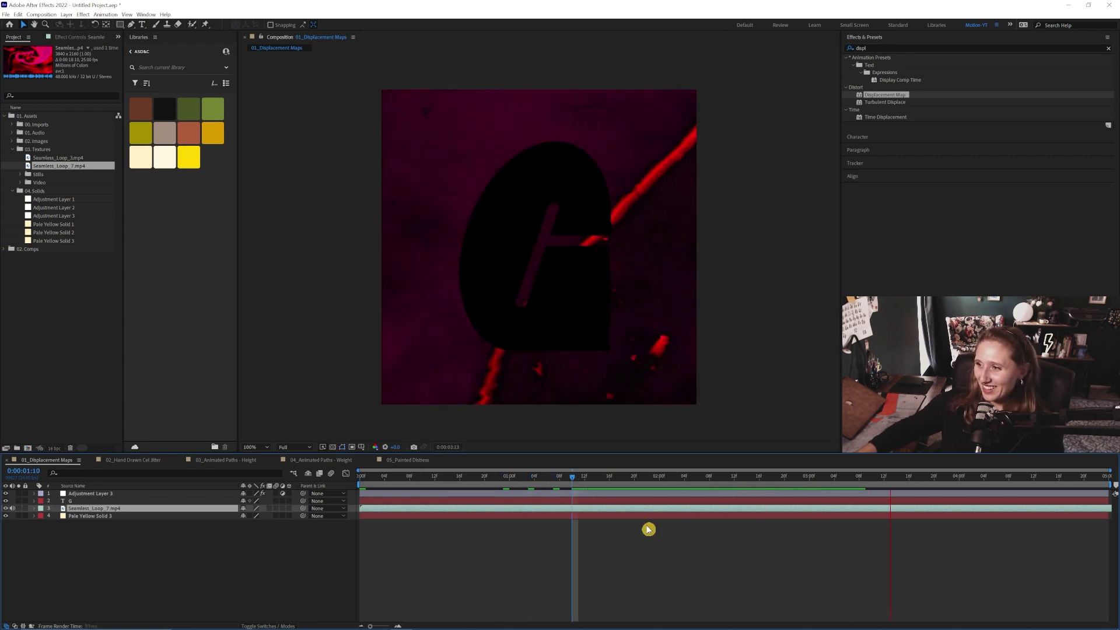
pyautogui.press('space')
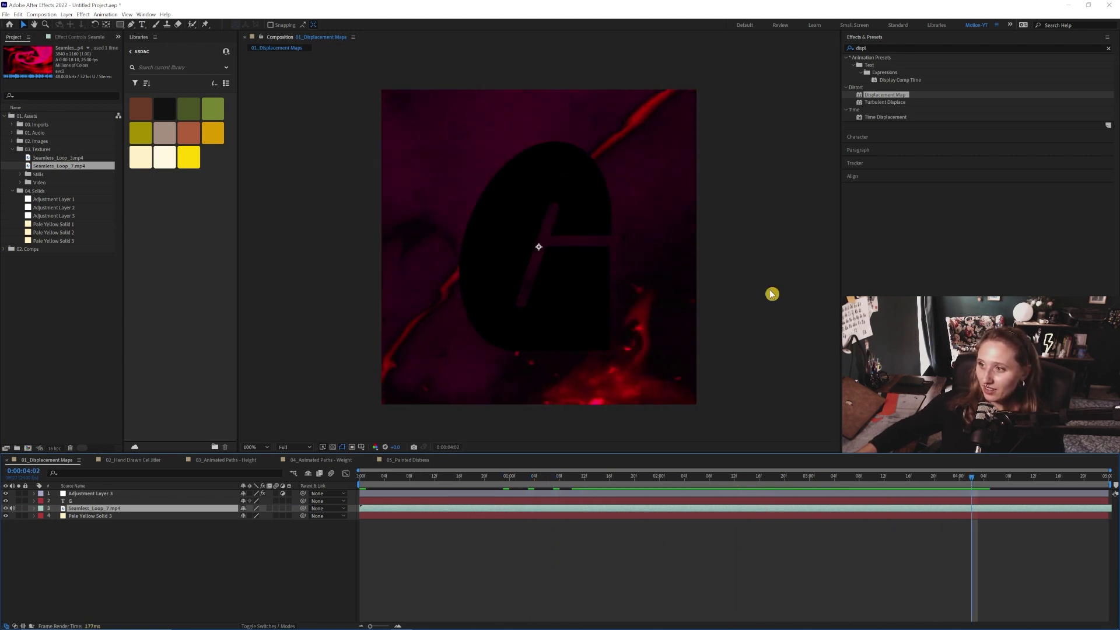
pyautogui.press(',')
pyautogui.press(',')
pyautogui.press(',')
pyautogui.press(',')
pyautogui.moveTo(680, 250); pyautogui.dragTo(612, 249)
pyautogui.press('.')
pyautogui.press('.')
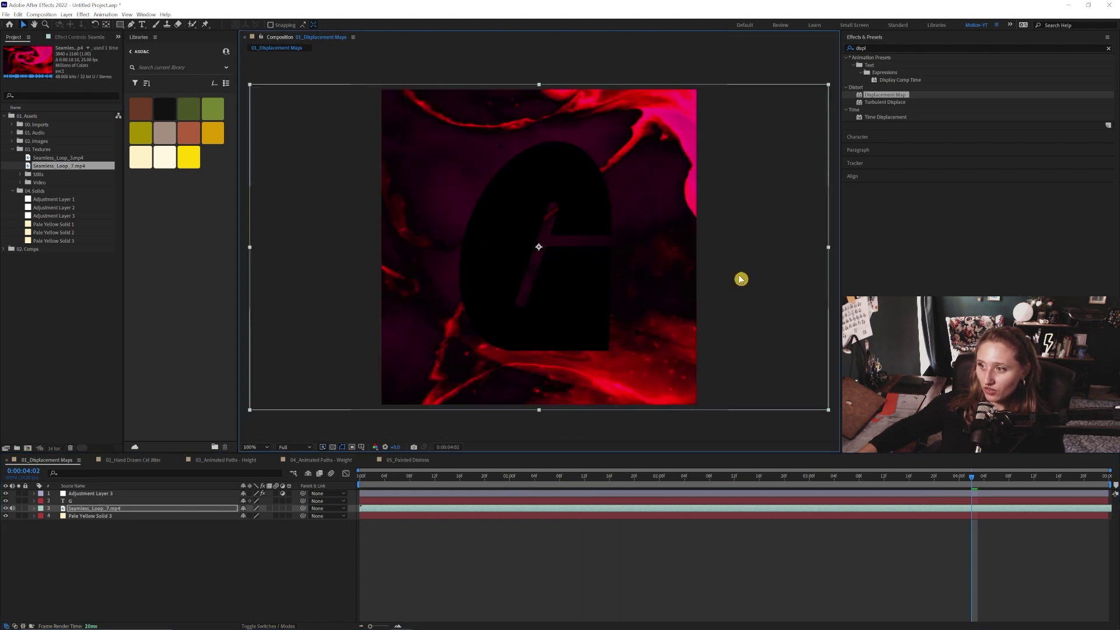
# - Apply the Black & White color correction effect to the Seamless_Loop_7.mp4 layer
pyautogui.click(82, 503)
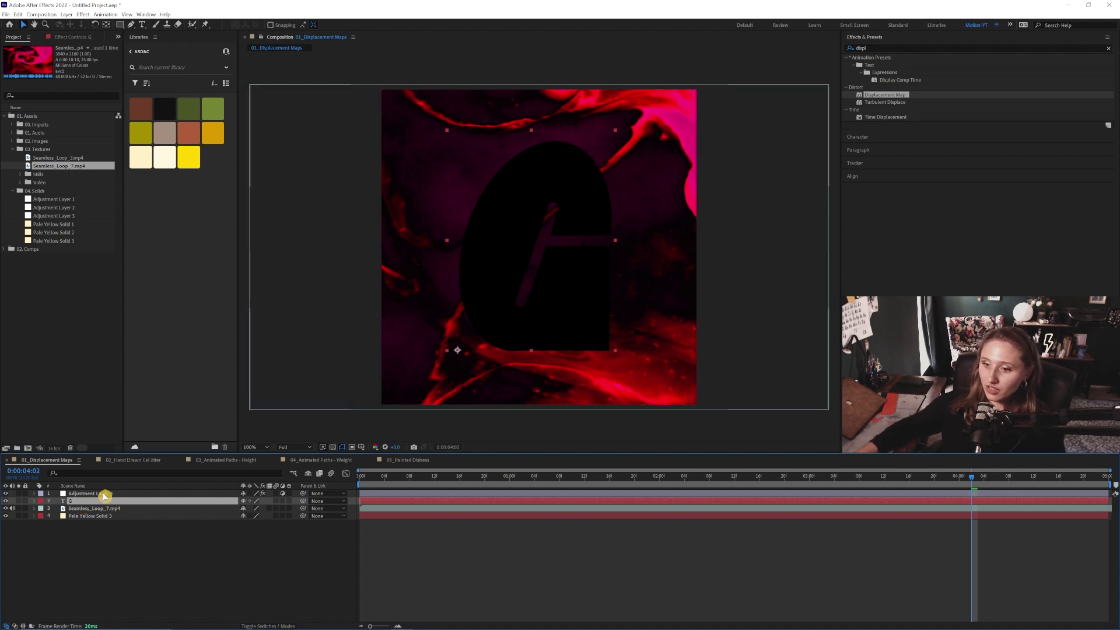
pyautogui.click(93, 508)
pyautogui.click(909, 48)
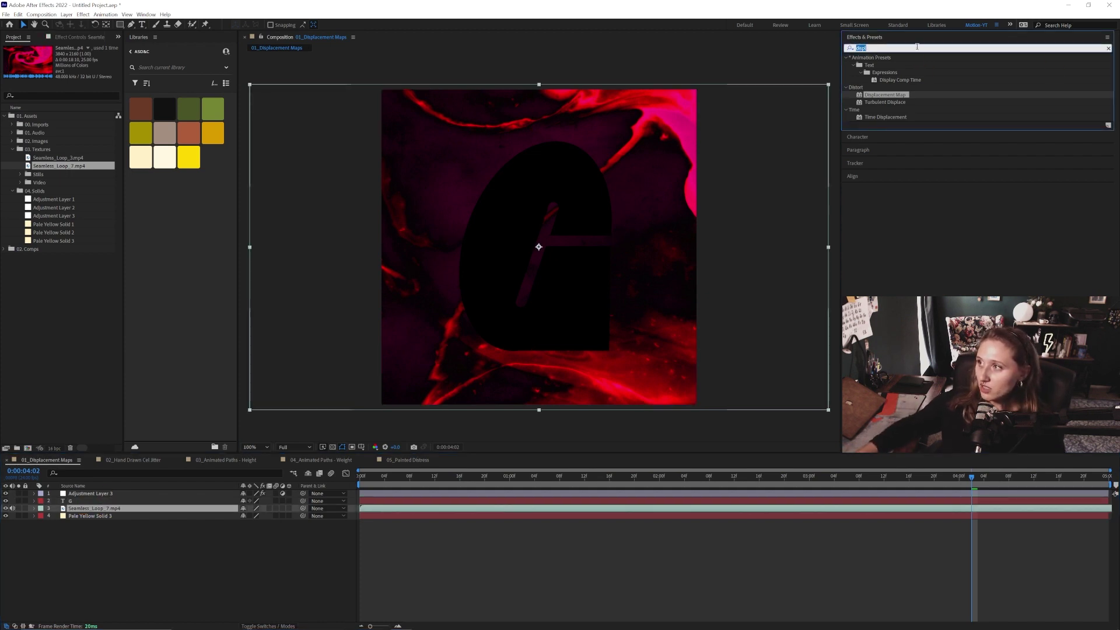
pyautogui.write('black')
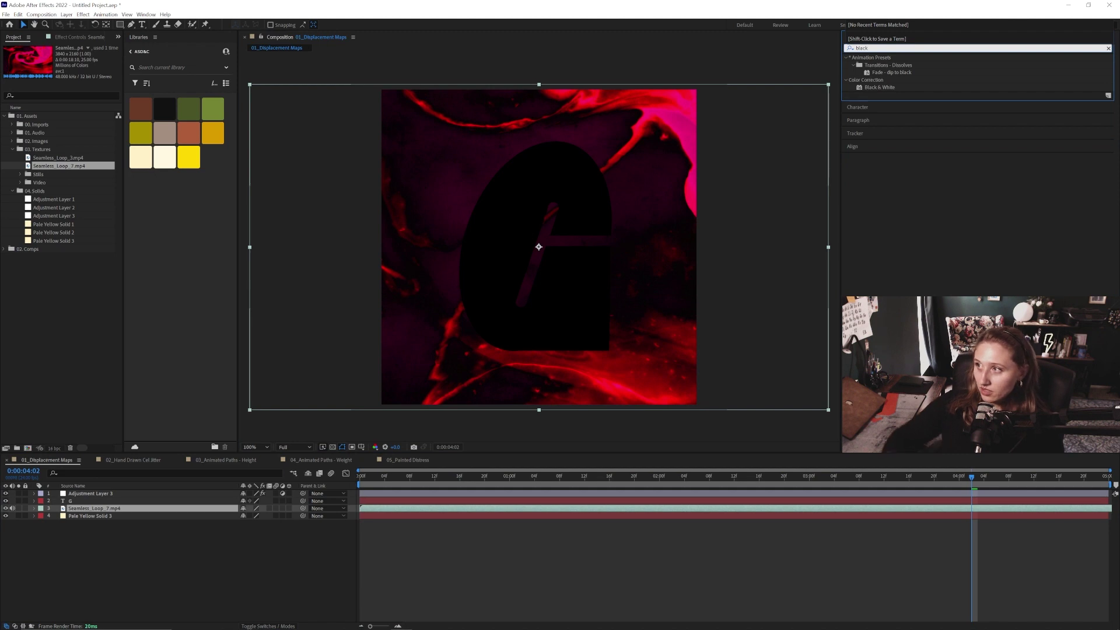
pyautogui.doubleClick(879, 87)
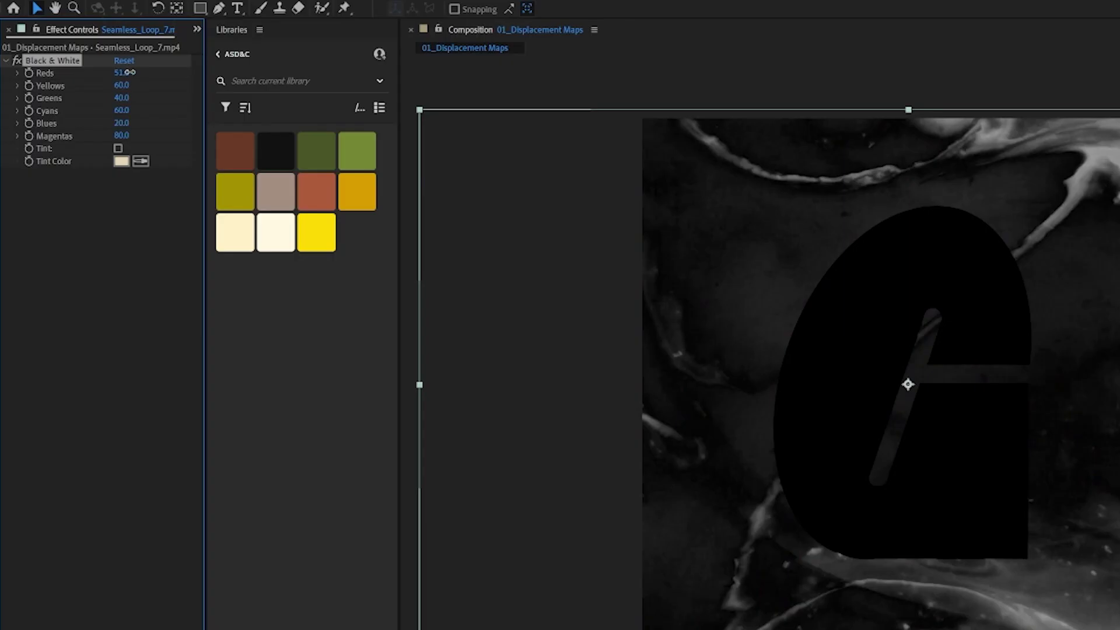
# - Set the Black & White effect to Reds 80, Yellows 88, Greens -15, Cyans 72, Blues 27 and Magentas 98
pyautogui.moveTo(130, 72)
pyautogui.mouseDown()
pyautogui.moveTo(162, 72)
pyautogui.moveTo(148, 72)
pyautogui.mouseUp()
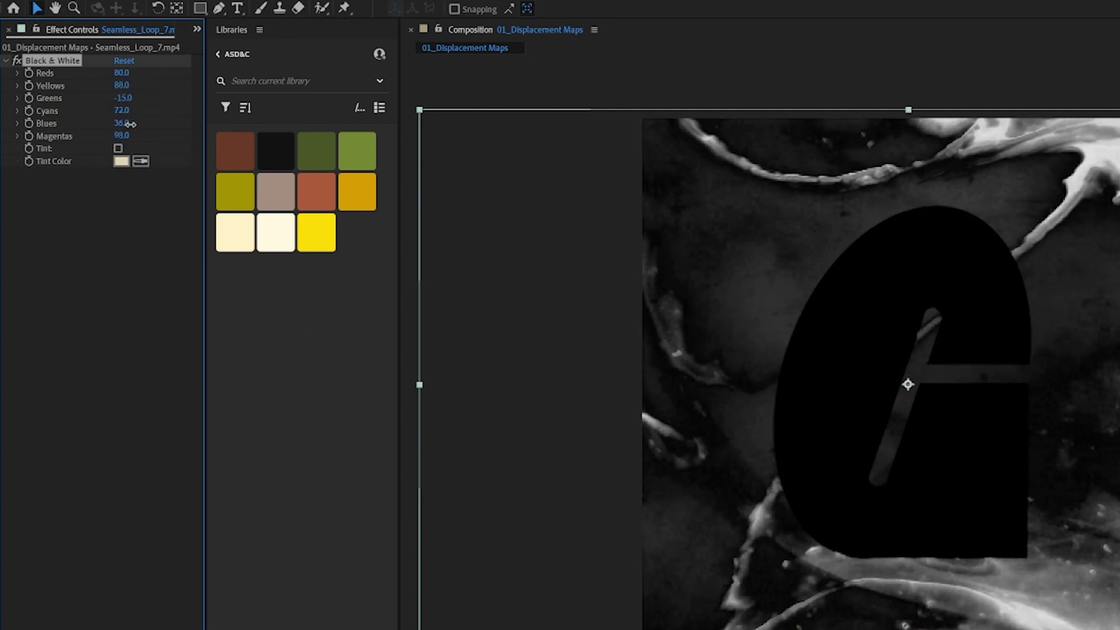
pyautogui.click(128, 162)
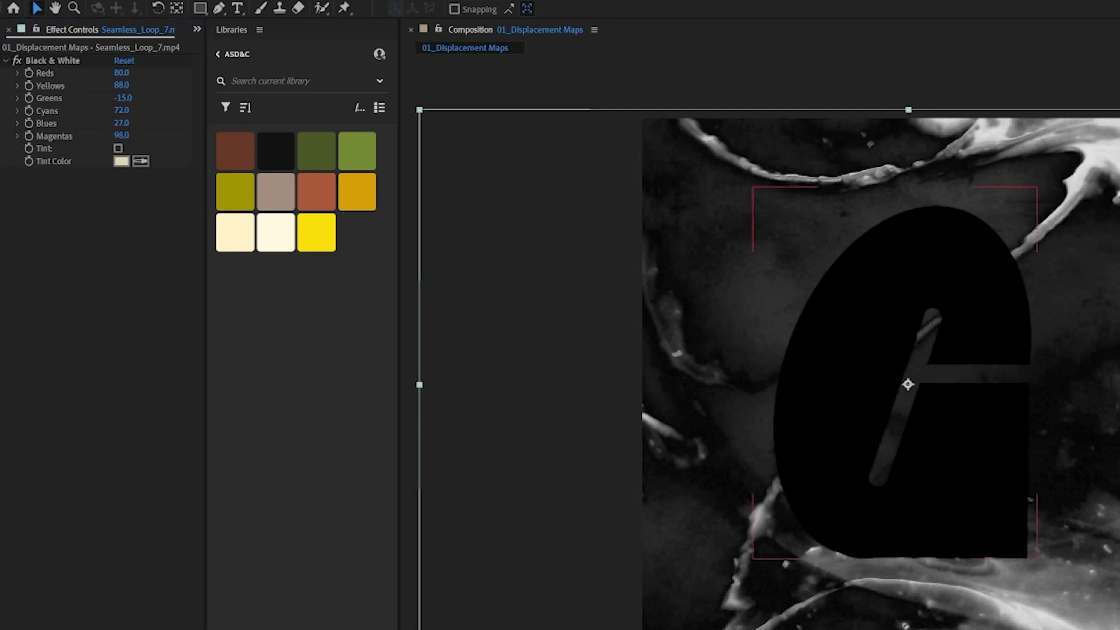
# - Set the adjustment layer's displacement map layer to Seamless_Loop_7.mp4, sourced from Effects & Masks
pyautogui.click(100, 521)
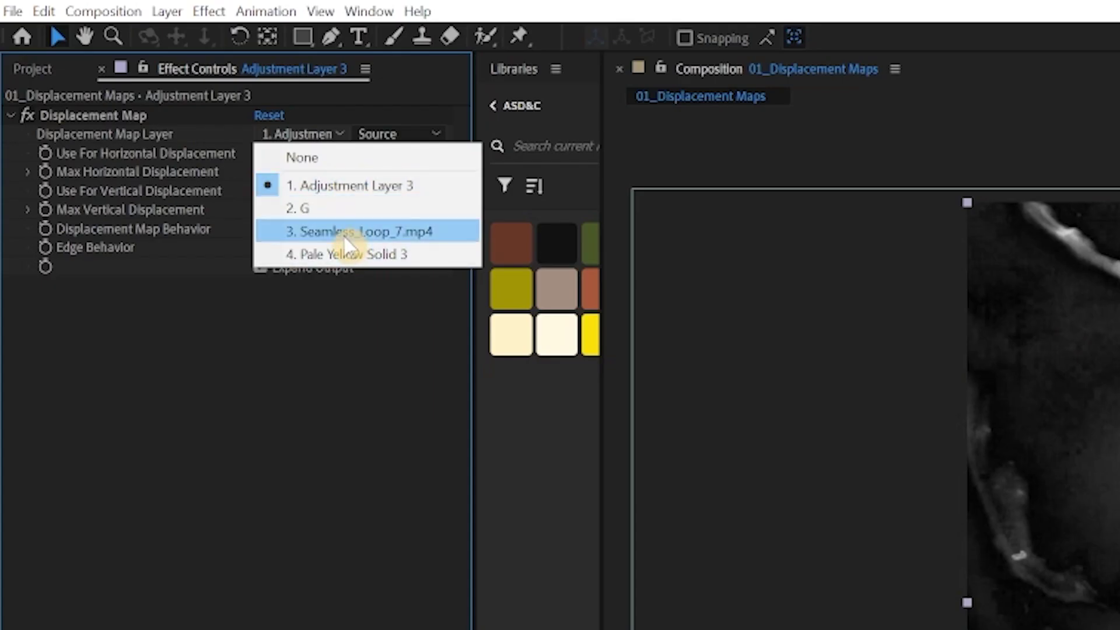
pyautogui.click(345, 233)
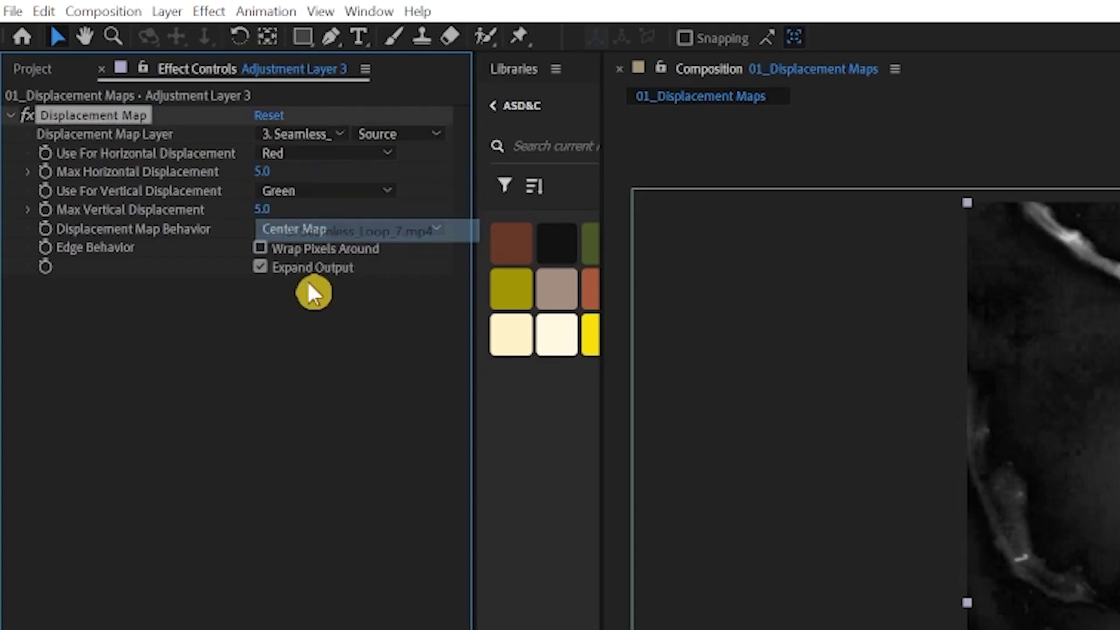
pyautogui.click(393, 135)
pyautogui.click(421, 202)
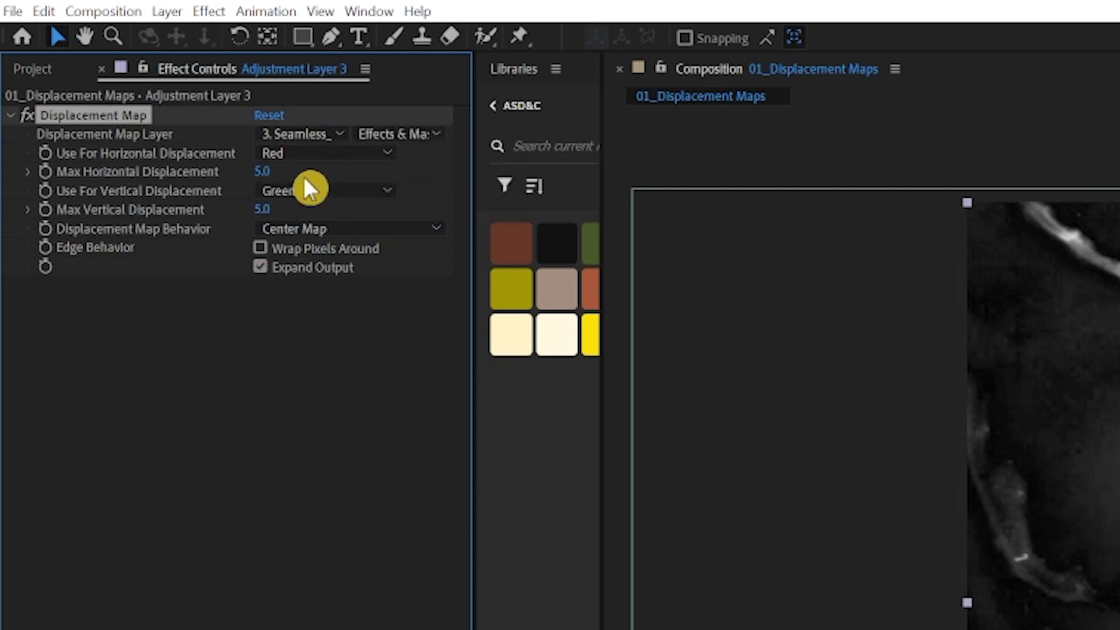
# - Use Luminance for both horizontal and vertical displacement and increase the maximum displacement in both directions
pyautogui.click(309, 153)
pyautogui.click(332, 269)
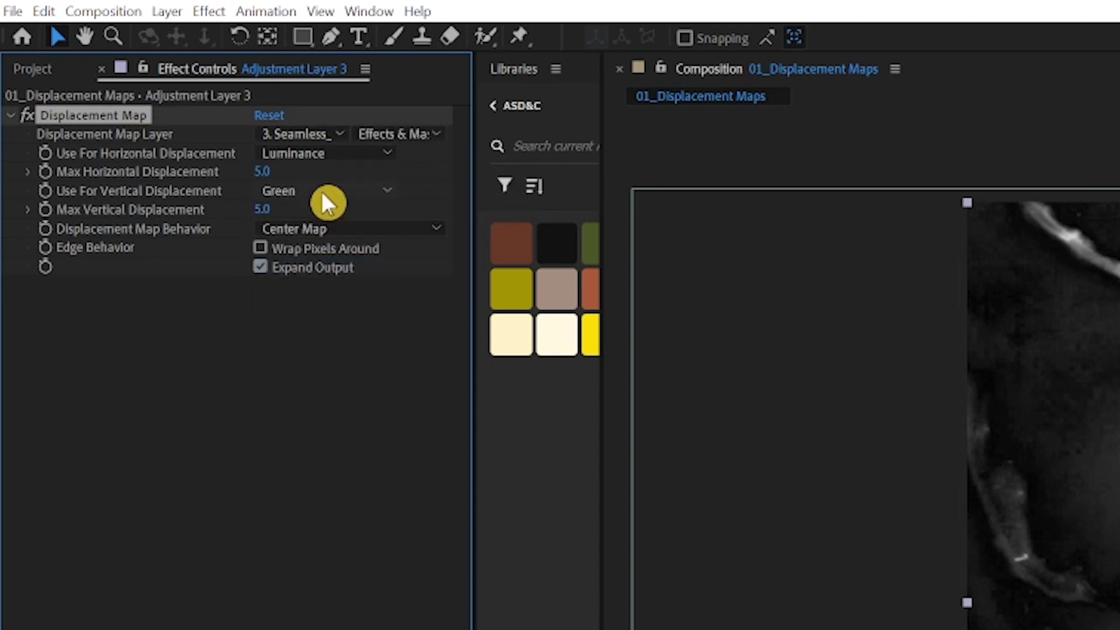
pyautogui.click(322, 193)
pyautogui.click(325, 301)
pyautogui.moveTo(263, 173); pyautogui.dragTo(273, 210)
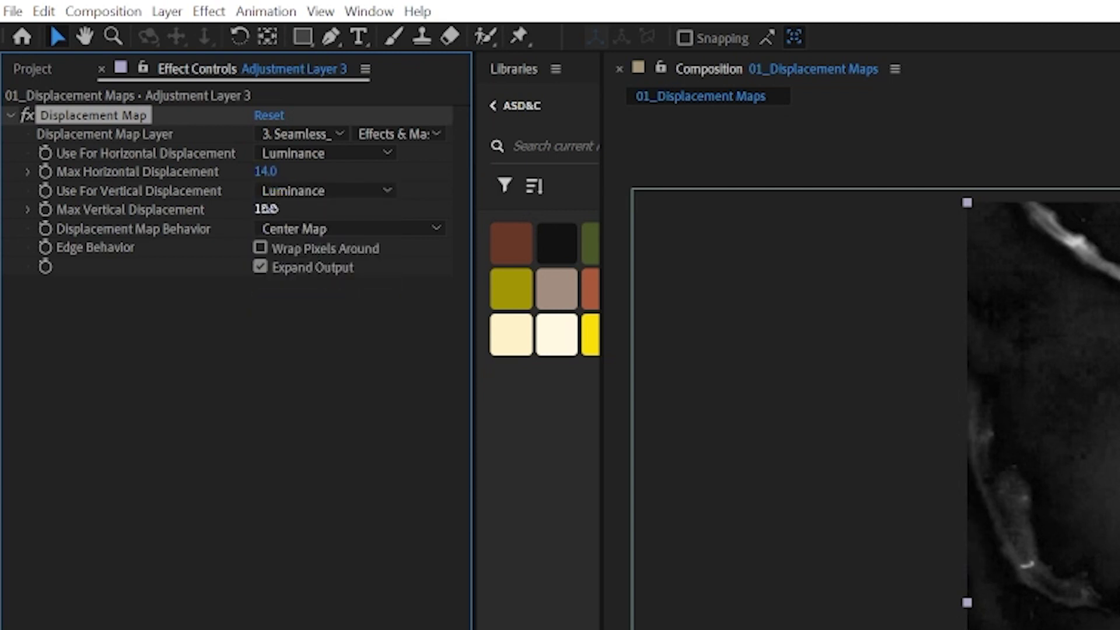
pyautogui.moveTo(270, 171); pyautogui.dragTo(290, 174)
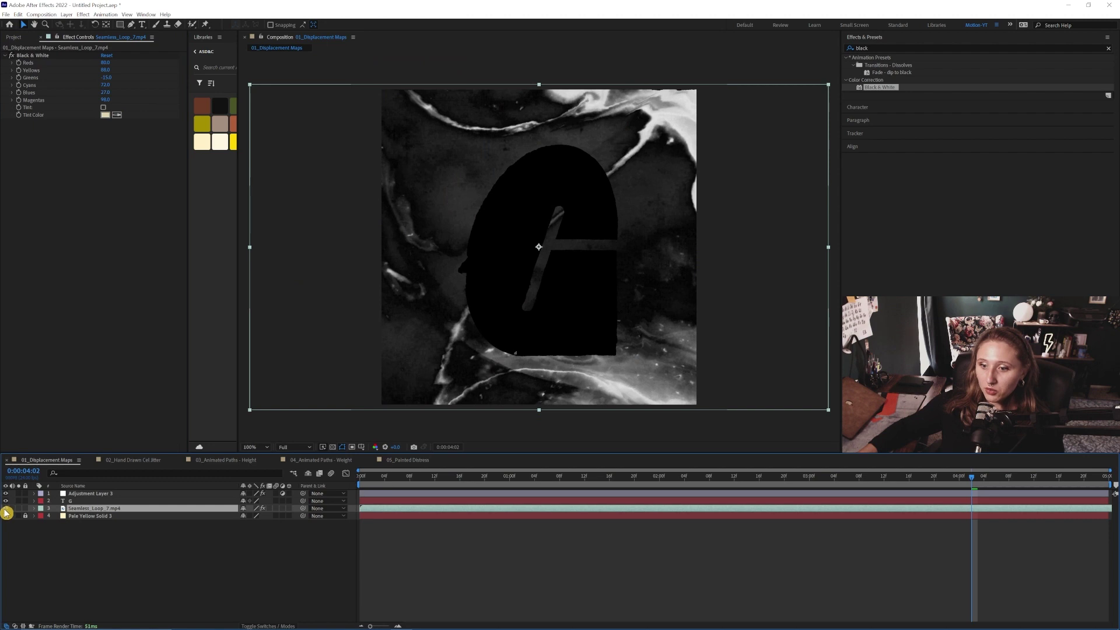
# - Hide the Seamless_Loop_7.mp4 layer and preview the displaced G from the start of the timeline
pyautogui.click(6, 514)
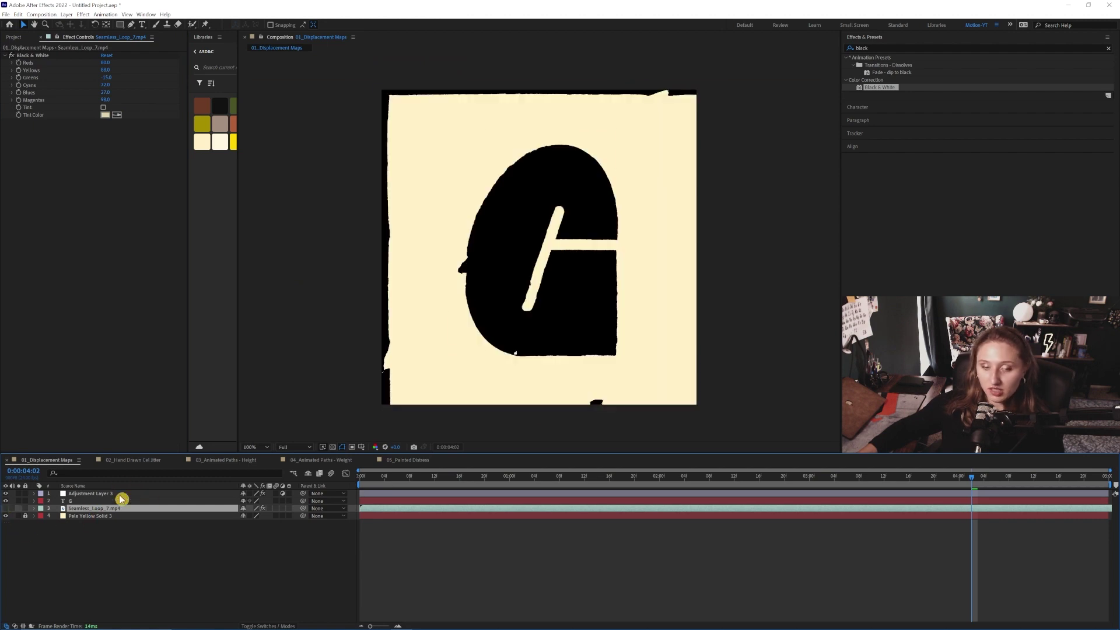
pyautogui.click(360, 476)
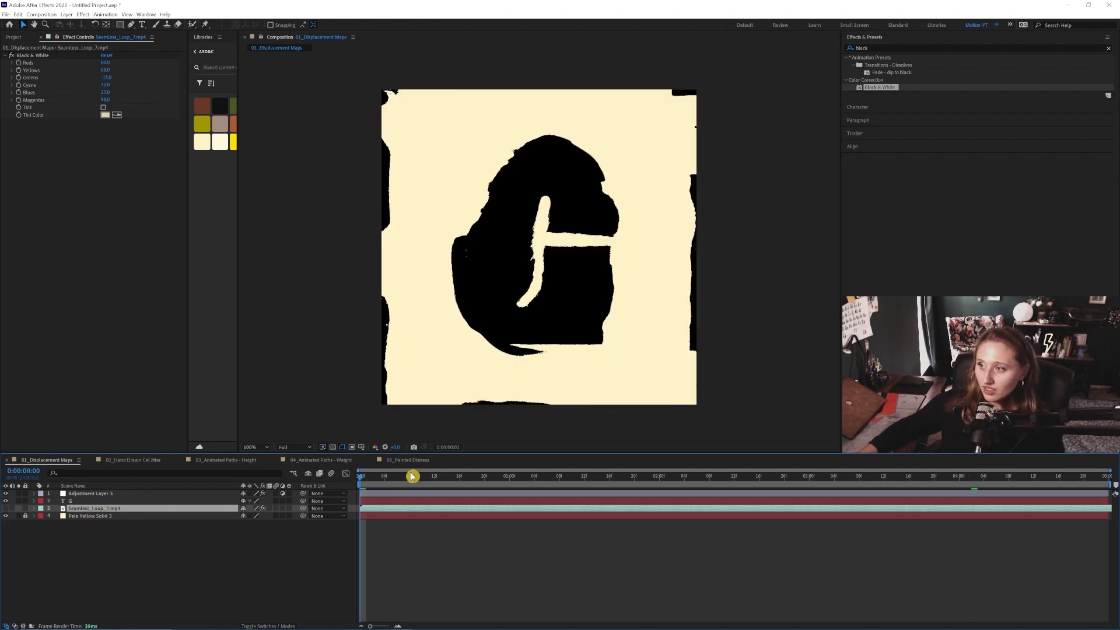
pyautogui.press('space')
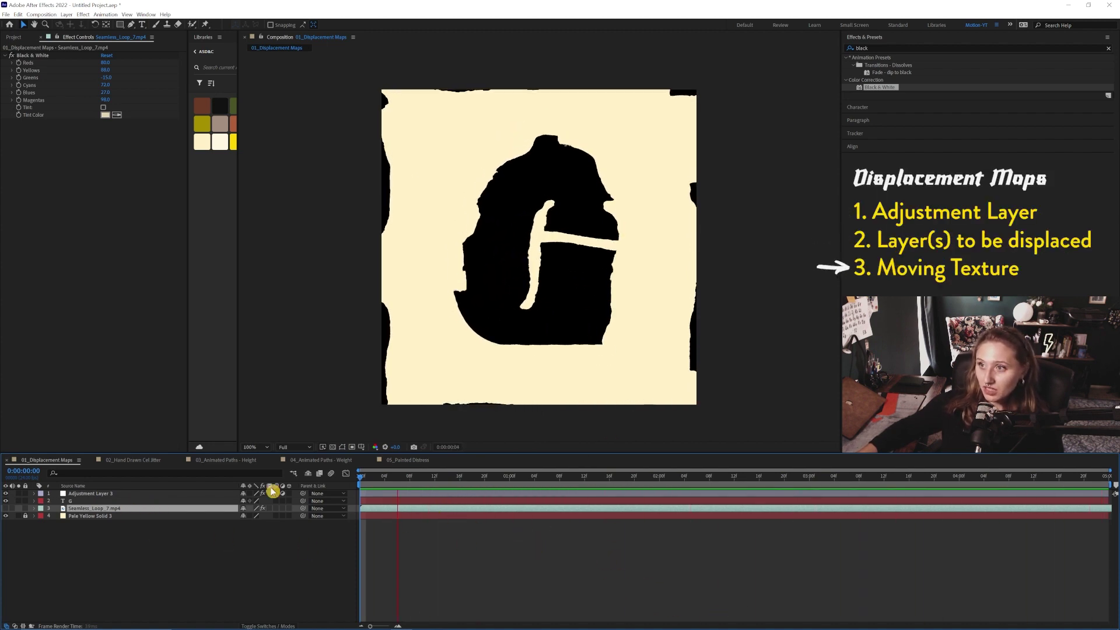
pyautogui.press('space')
# - Enable Wrap Pixels Around in the adjustment layer's Displacement Map and play the animation from the first frame
pyautogui.click(87, 494)
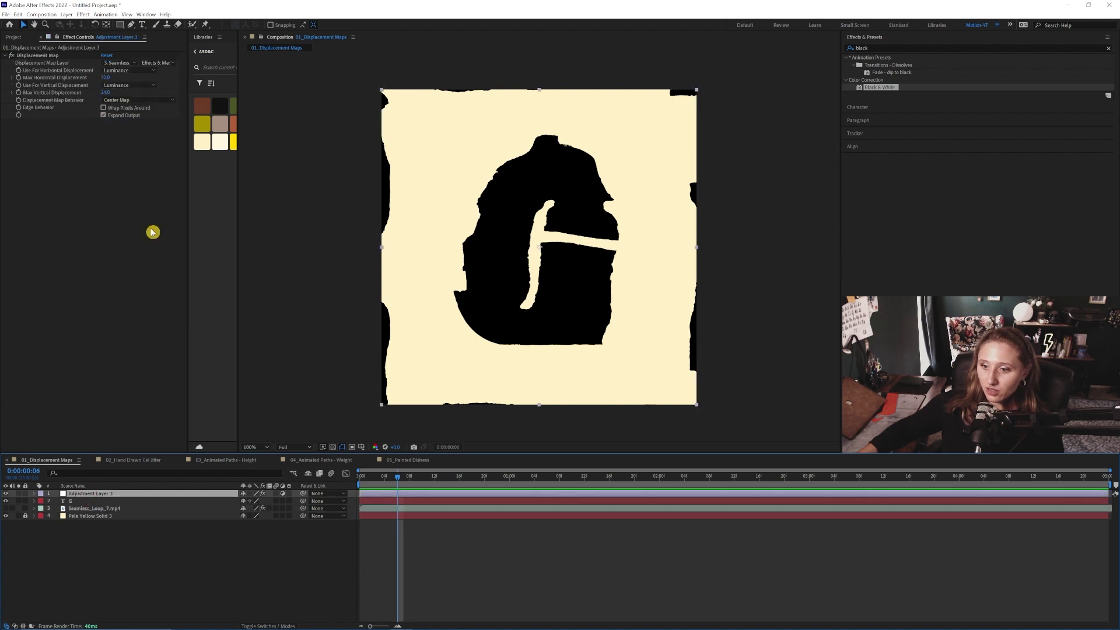
pyautogui.click(104, 109)
pyautogui.click(136, 117)
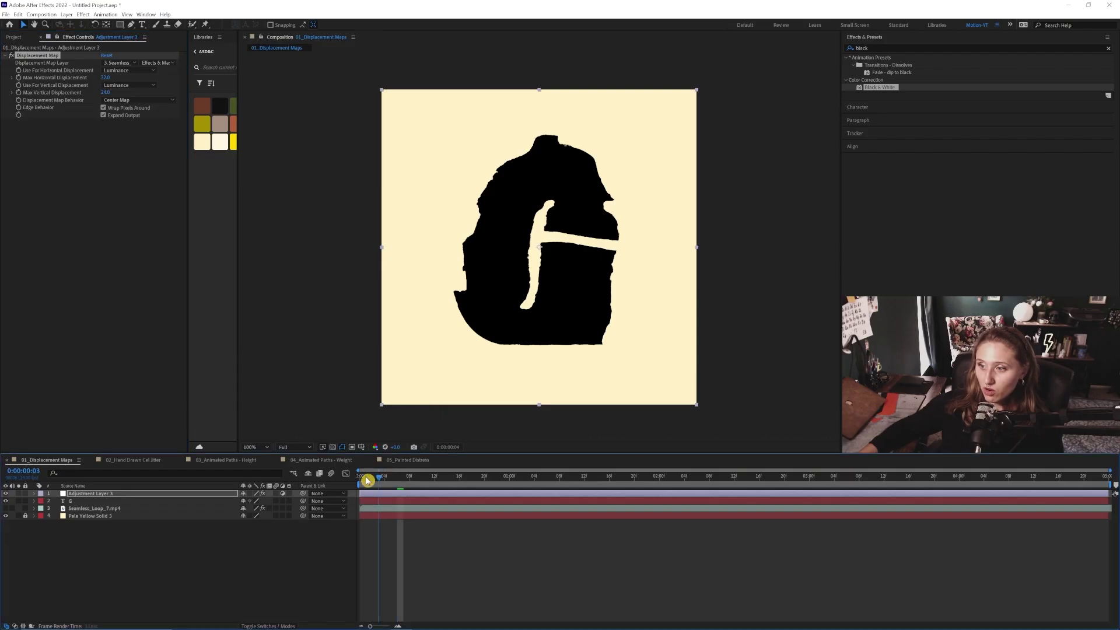
pyautogui.click(360, 482)
pyautogui.press('space')
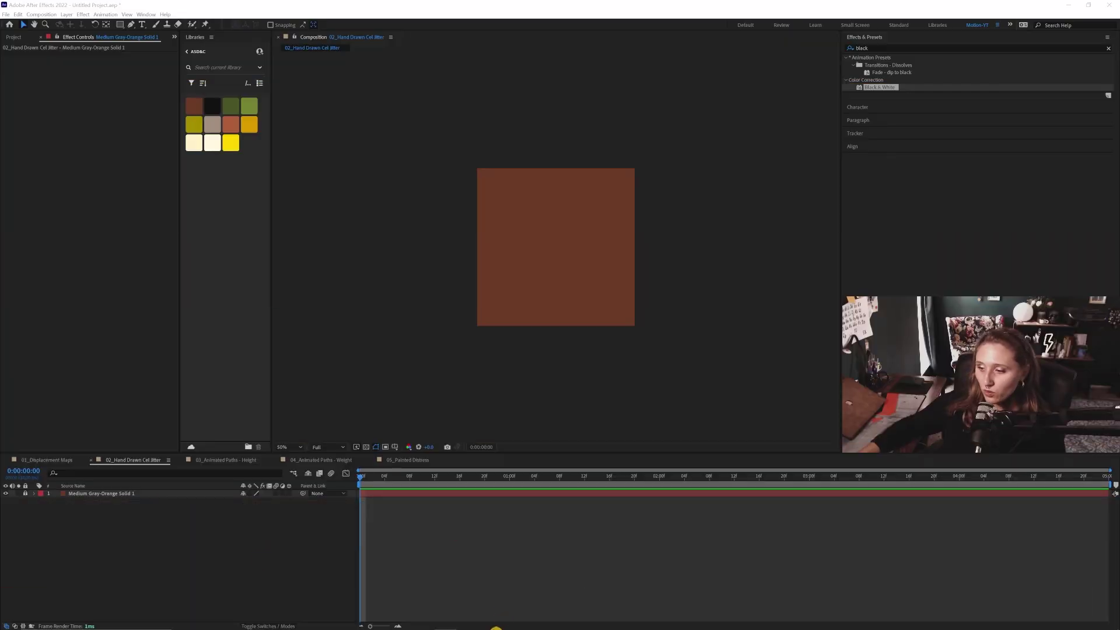
# - Switch to Illustrator and send the LUCKY lettering with Overlord to the 02_Hand Drawn Cel Jitter composition in After Effects
pyautogui.moveTo(480, 625)
pyautogui.click(379, 621)
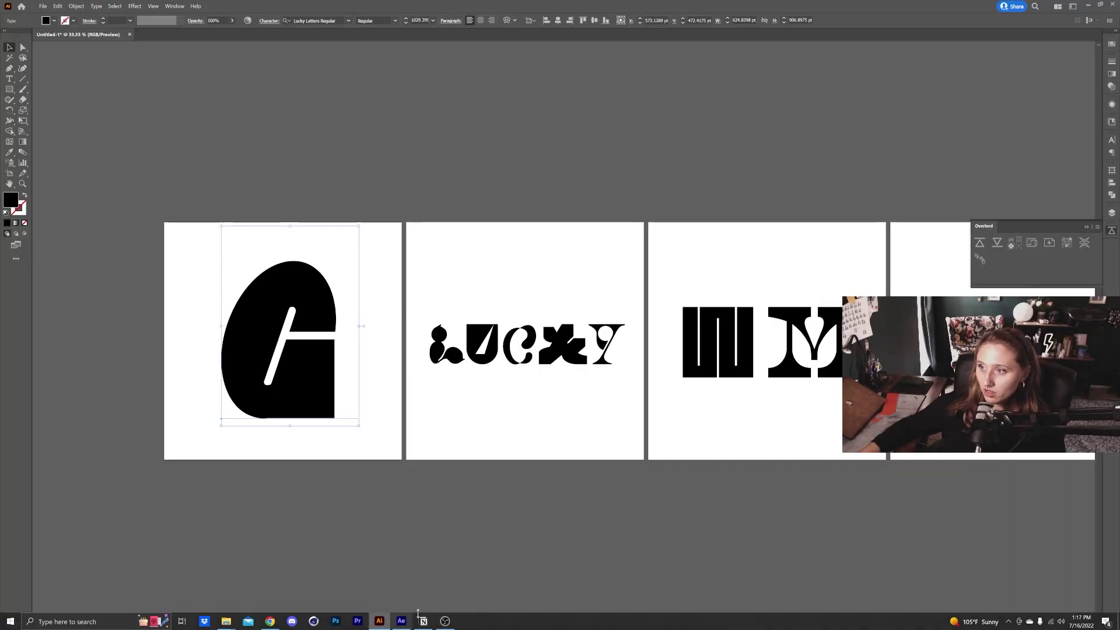
pyautogui.click(530, 344)
pyautogui.moveTo(665, 460); pyautogui.dragTo(600, 466)
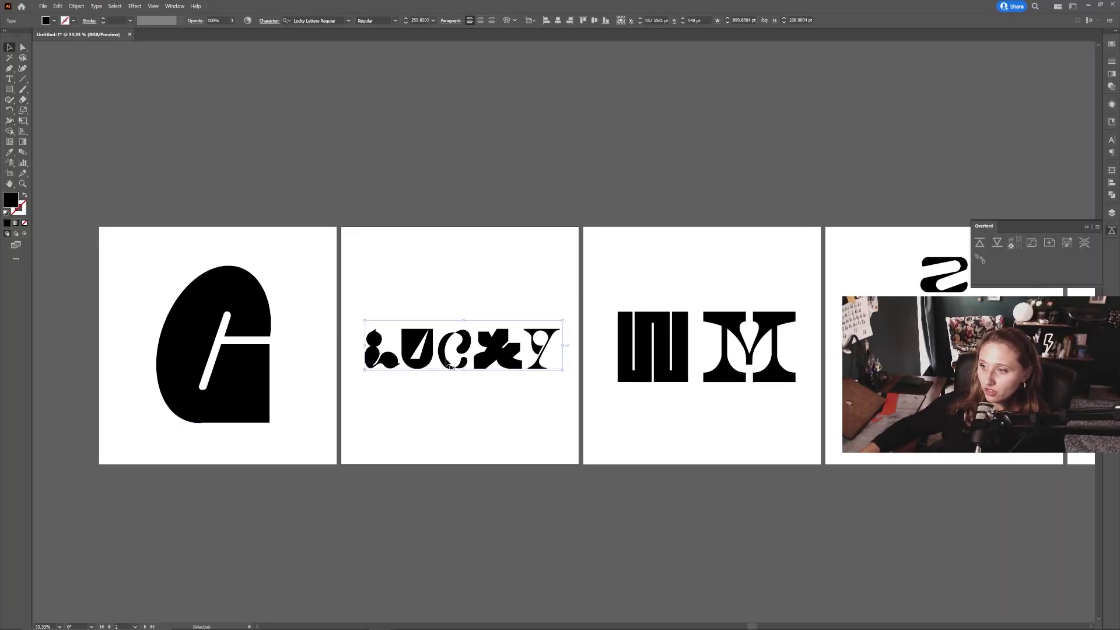
pyautogui.click(980, 244)
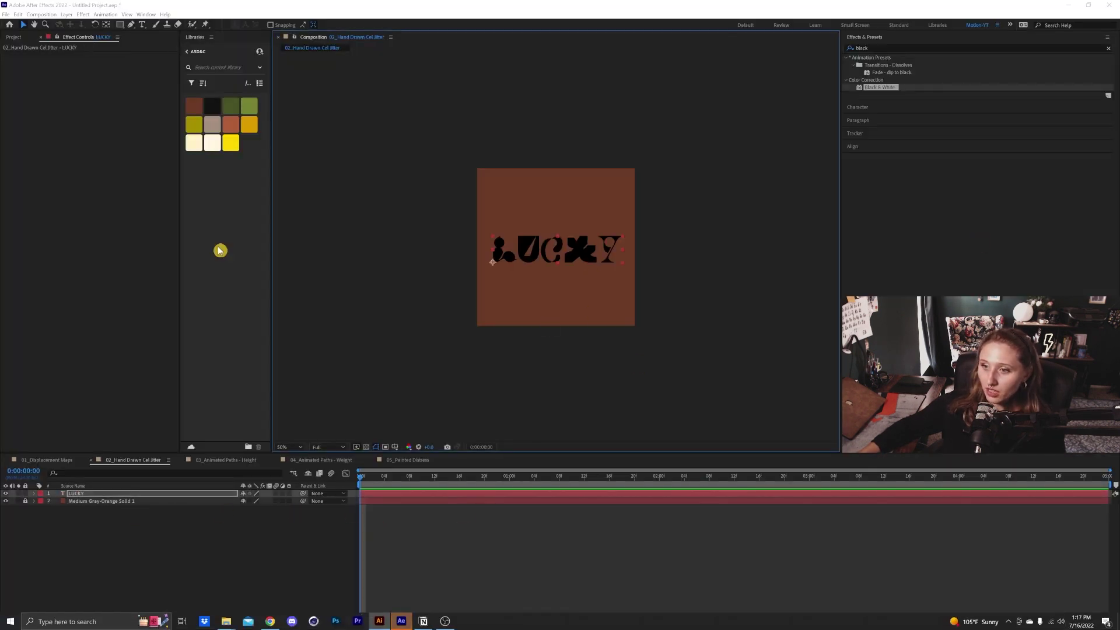
# - Give the LUCKY text a pale cream fill and create a shape layer from the text
pyautogui.click(857, 106)
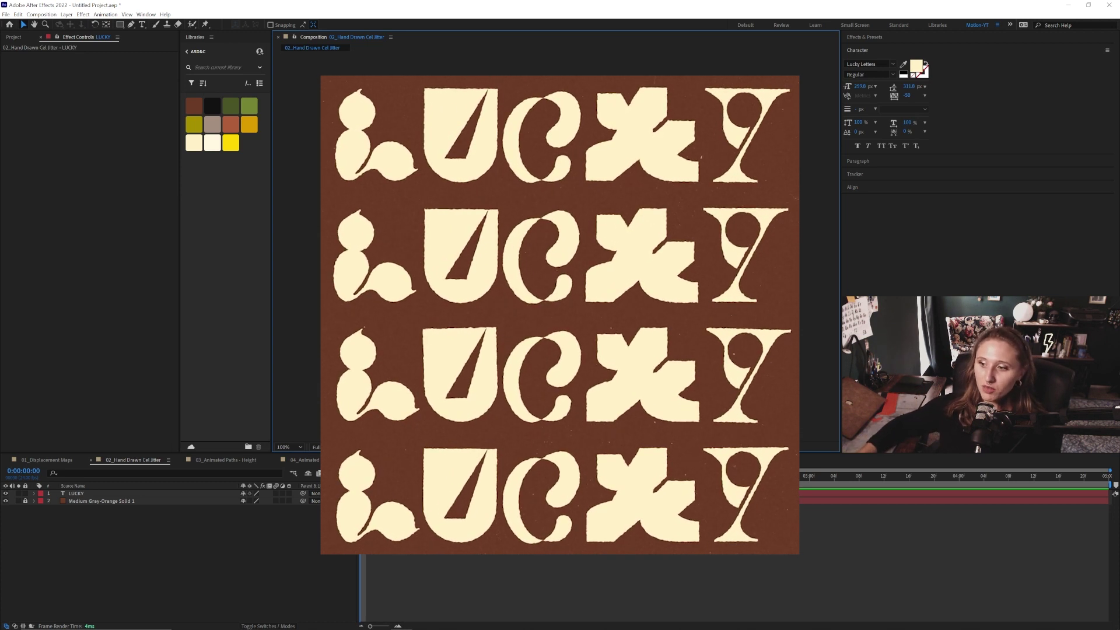
pyautogui.click(102, 494)
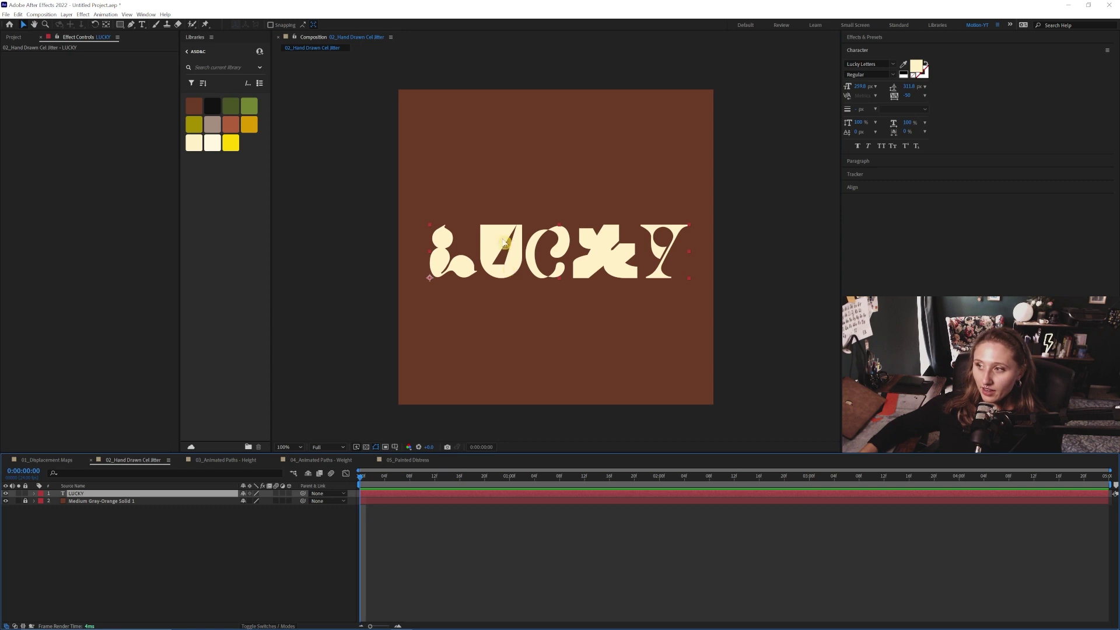
pyautogui.rightClick(75, 497)
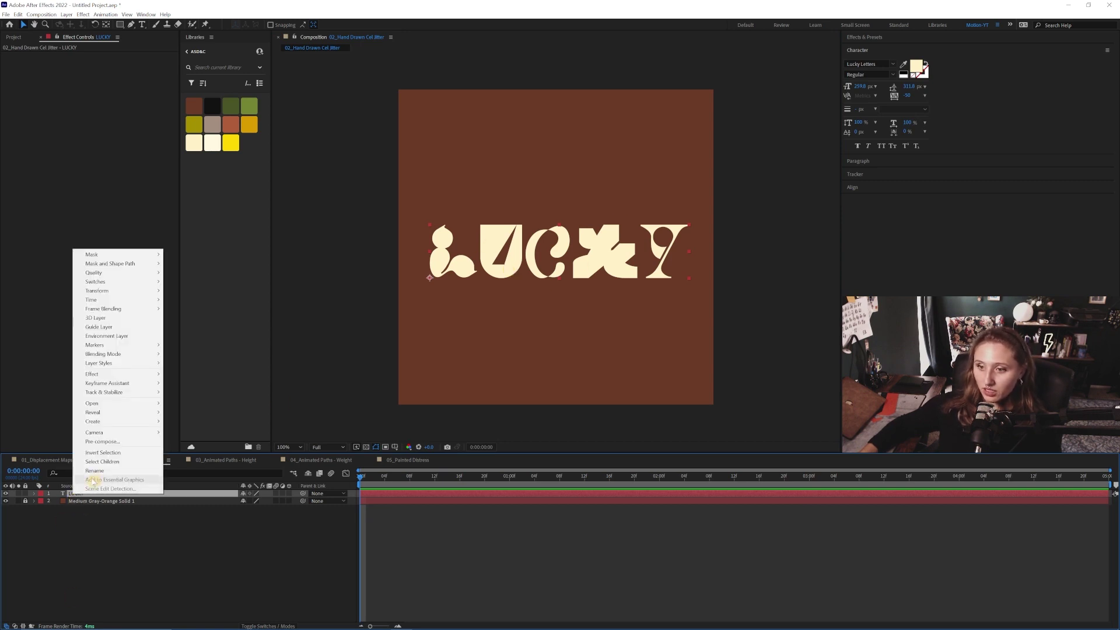
pyautogui.moveTo(110, 422)
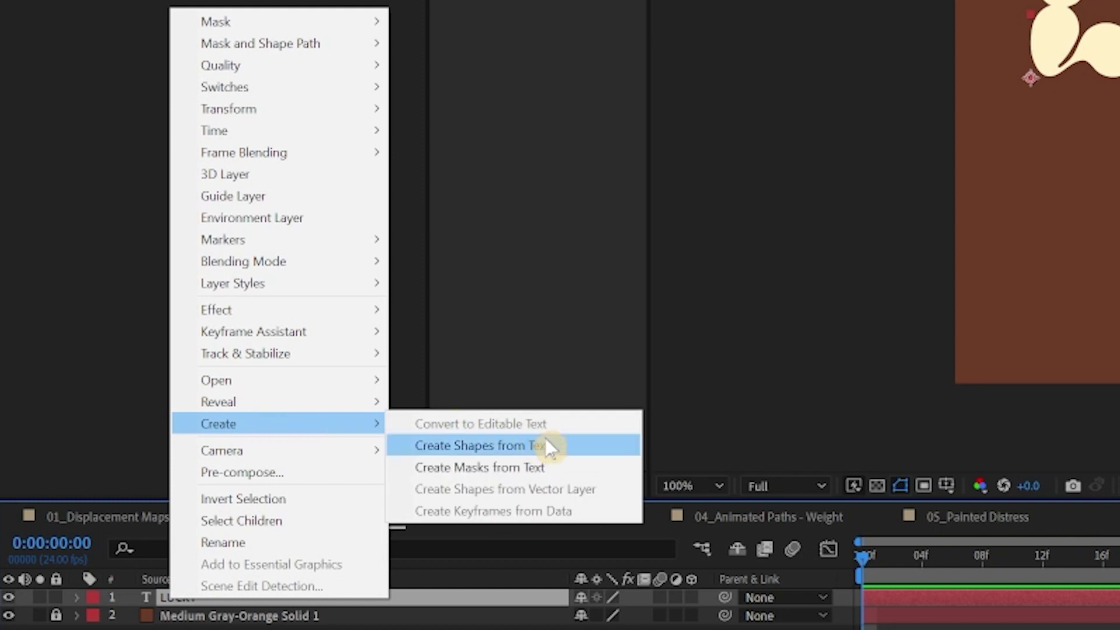
pyautogui.click(550, 457)
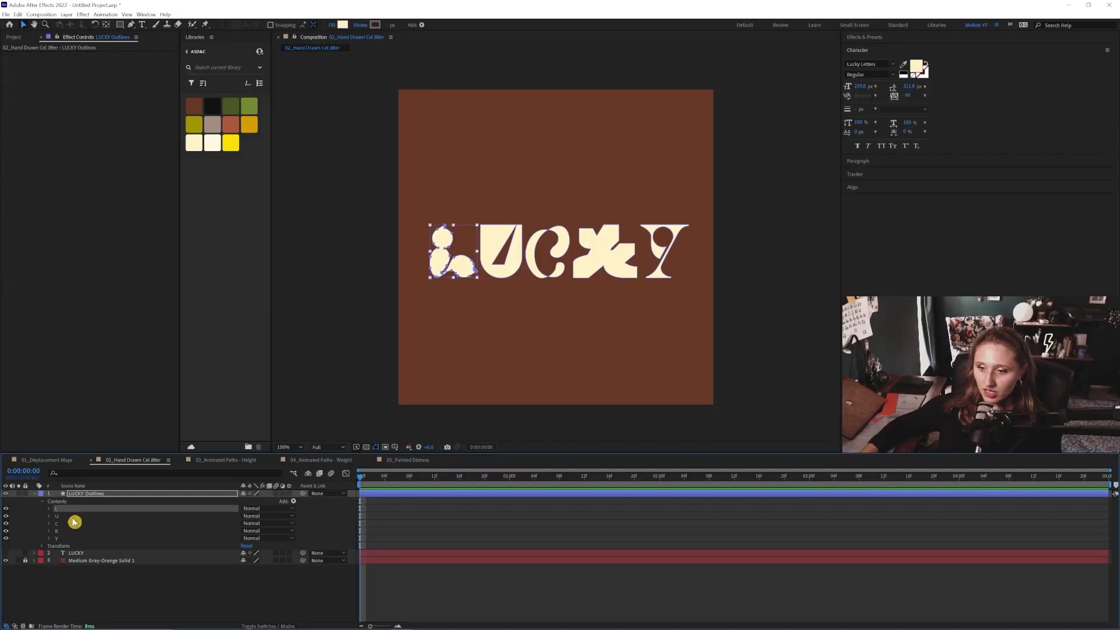
# - Look through the separate L, U, C, K and Y shape groups inside the LUCKY Outlines layer
pyautogui.click(73, 530)
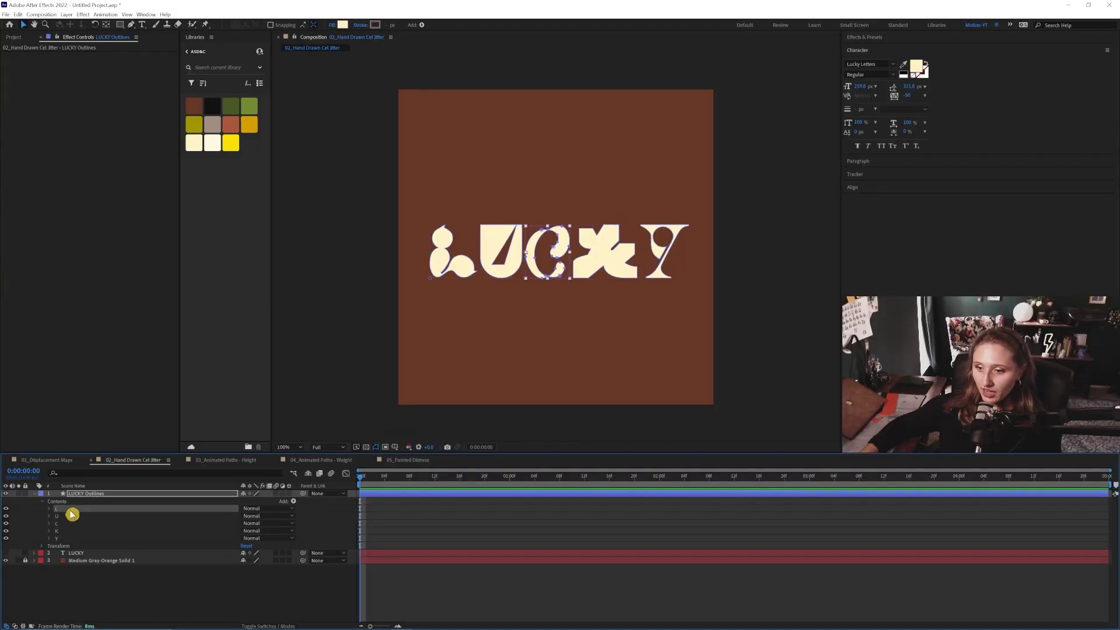
pyautogui.click(69, 508)
pyautogui.click(50, 509)
pyautogui.click(51, 510)
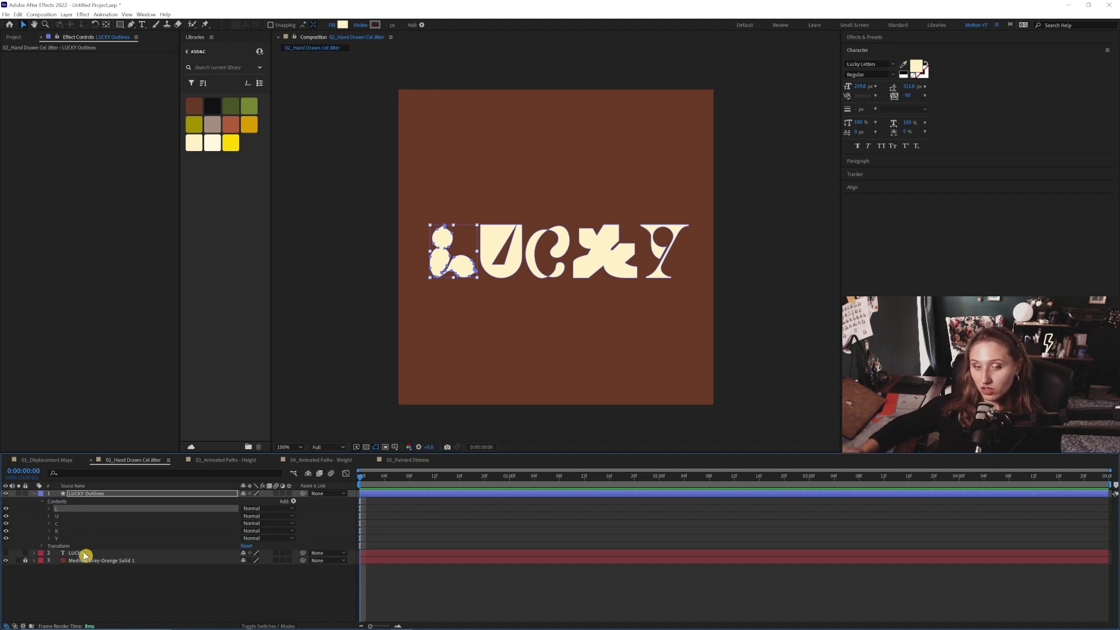
pyautogui.click(118, 577)
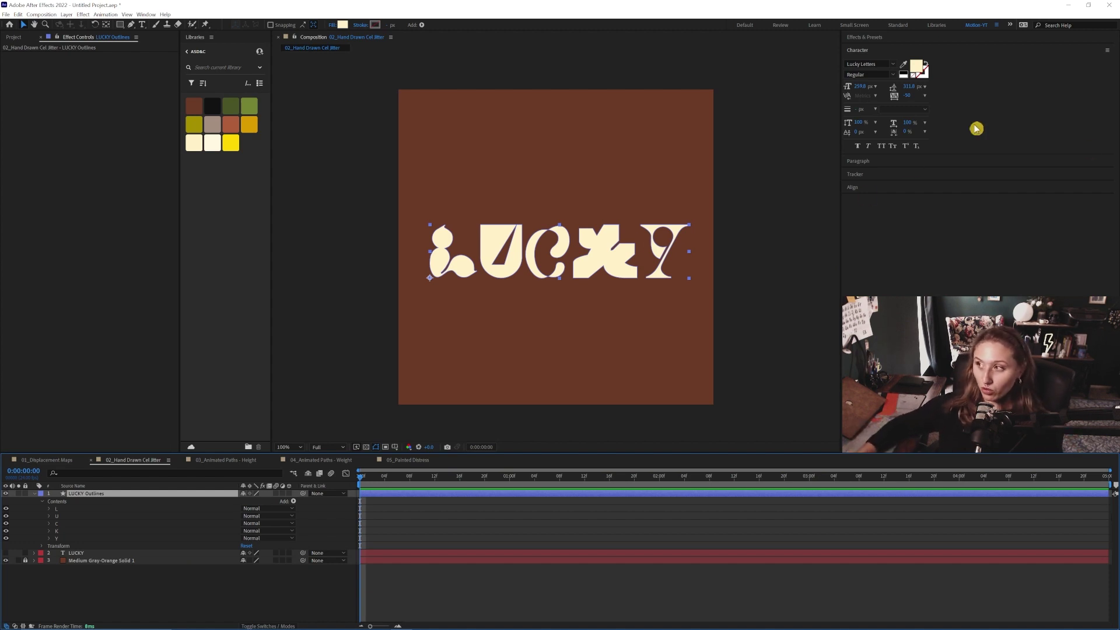
# - Find the Turbulent Displace effect and apply it to the LUCKY Outlines layer
pyautogui.click(864, 37)
pyautogui.click(879, 48)
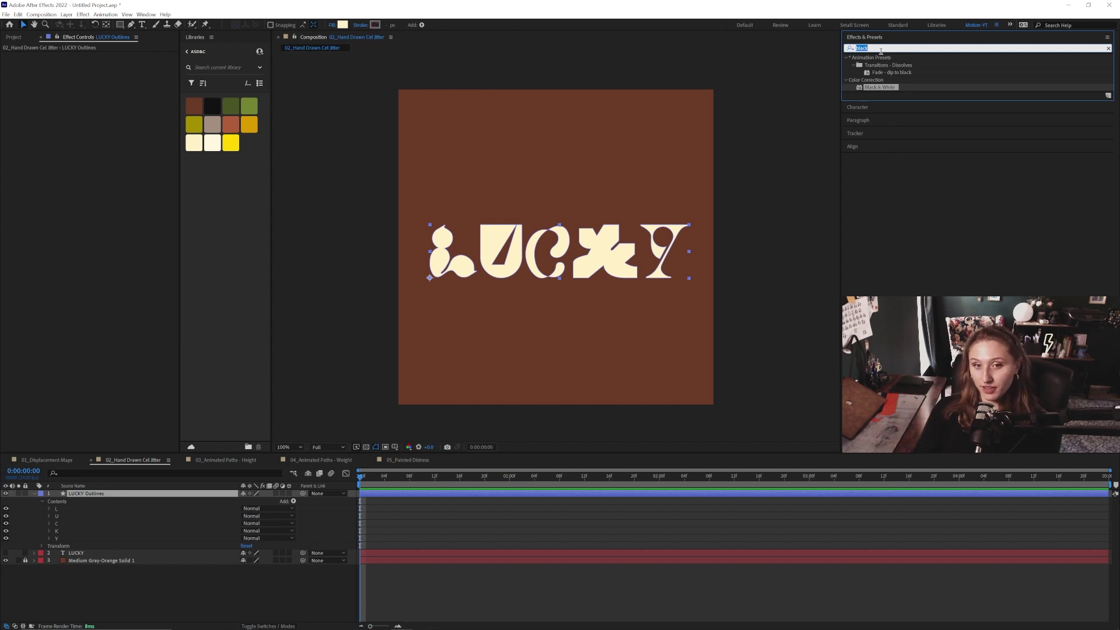
pyautogui.write('turbu')
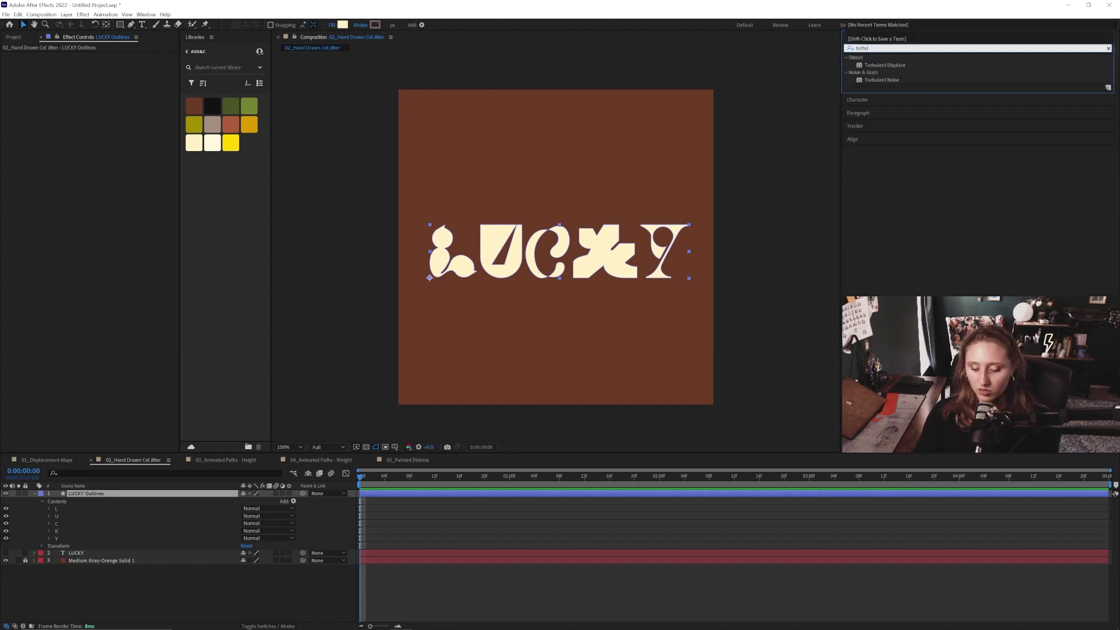
pyautogui.write('l')
pyautogui.doubleClick(884, 64)
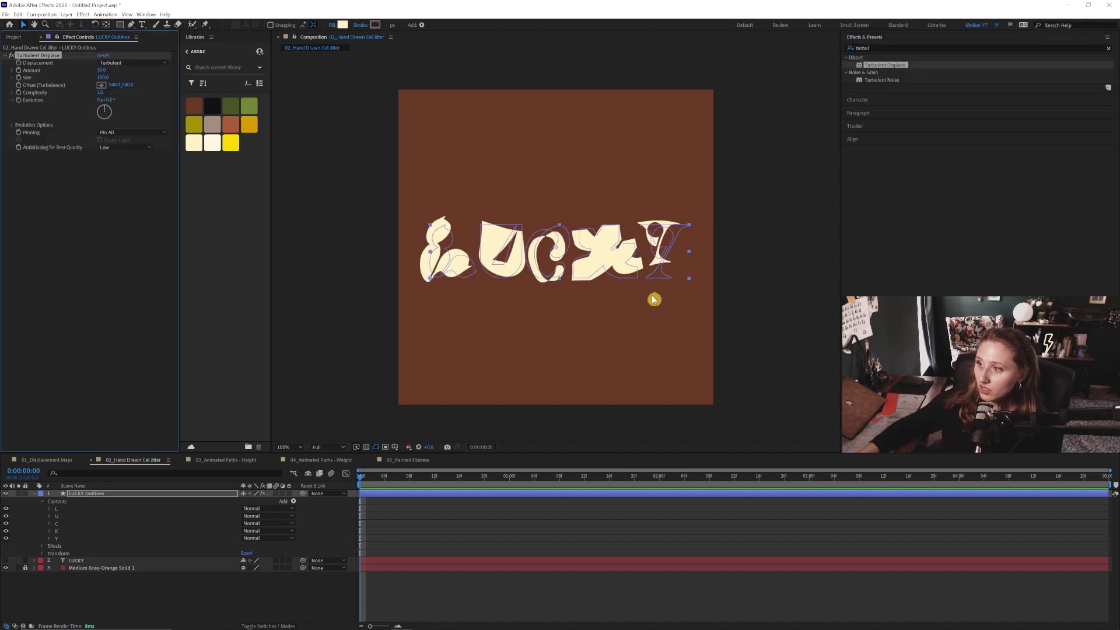
# - Set the Turbulent Displace Amount to 23 and Size to 2, and check the roughened letter edges up close
pyautogui.press('.')
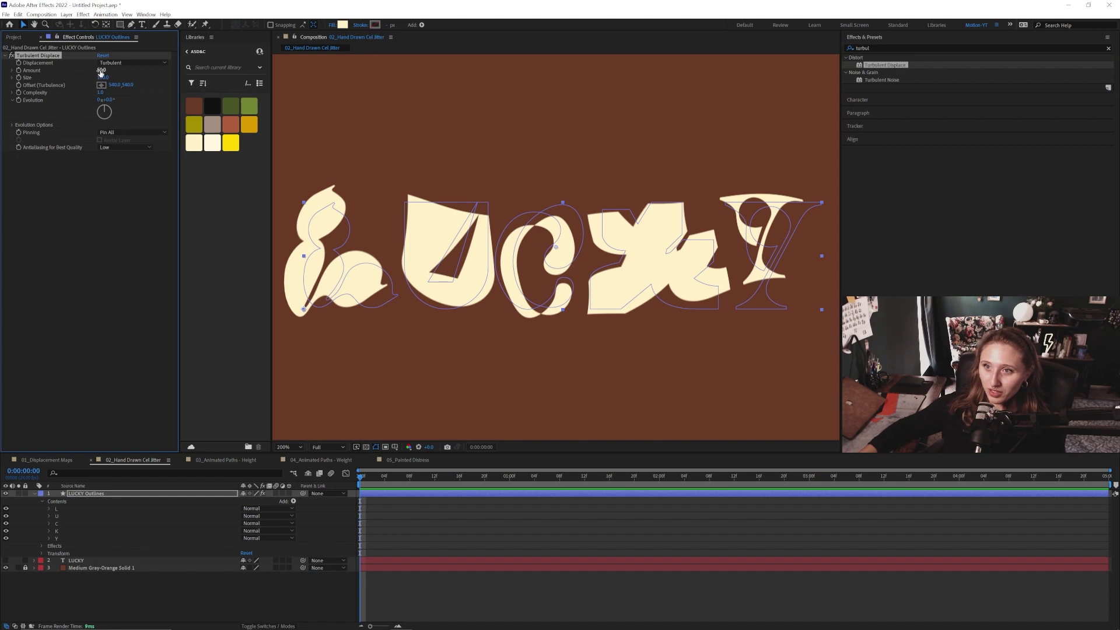
pyautogui.moveTo(101, 71); pyautogui.dragTo(106, 77)
pyautogui.moveTo(207, 137); pyautogui.dragTo(102, 153)
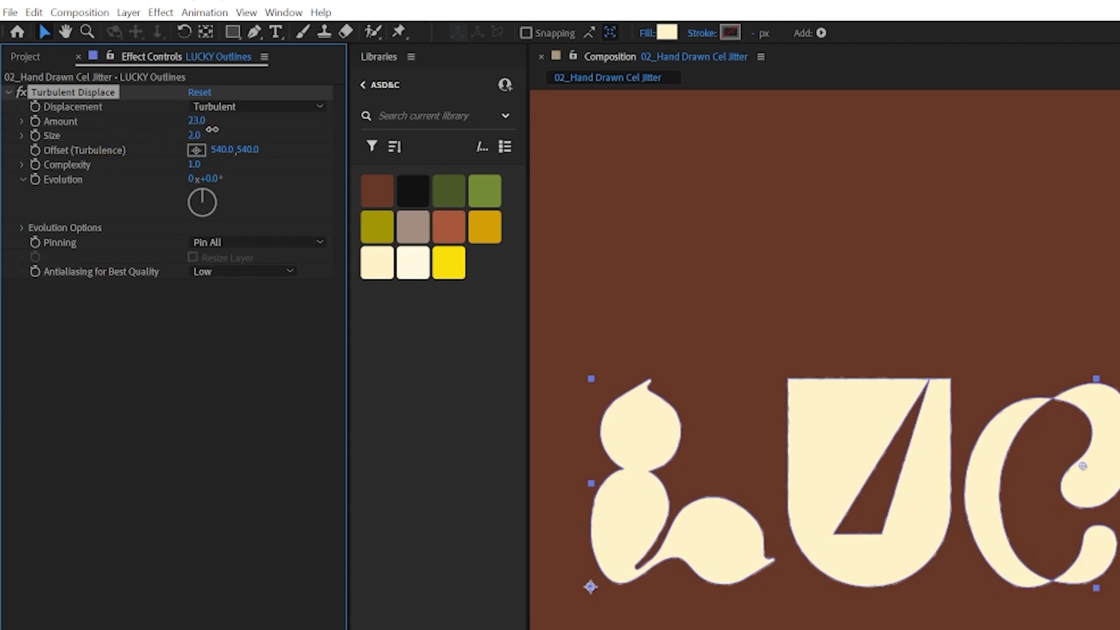
pyautogui.click(775, 565)
pyautogui.click(836, 316)
pyautogui.scroll(1, 836, 316)
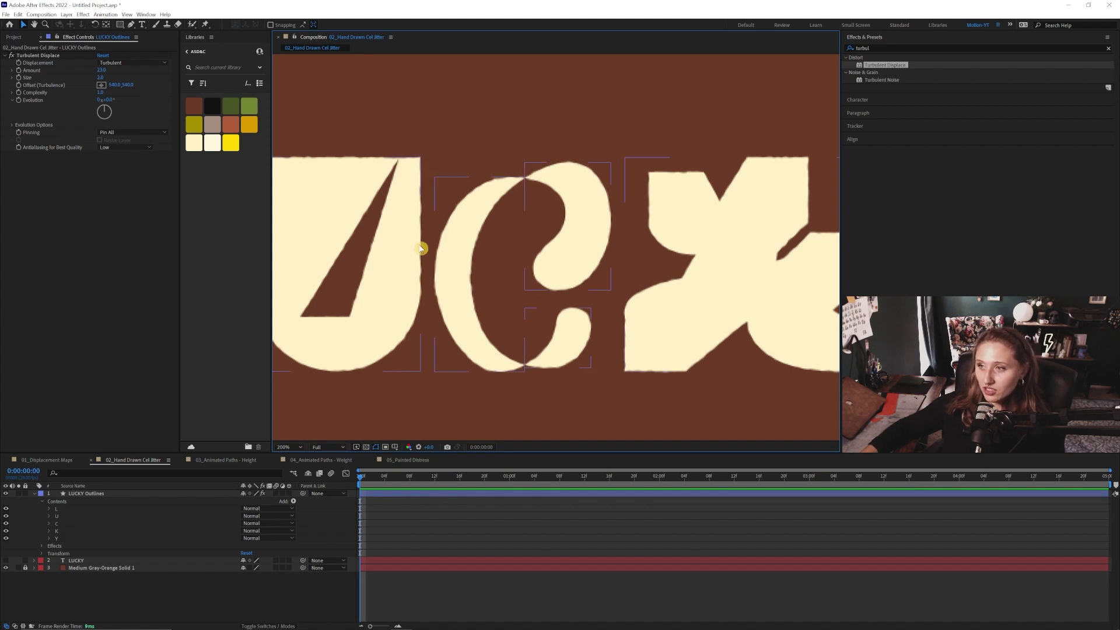
pyautogui.scroll(-1, 421, 249)
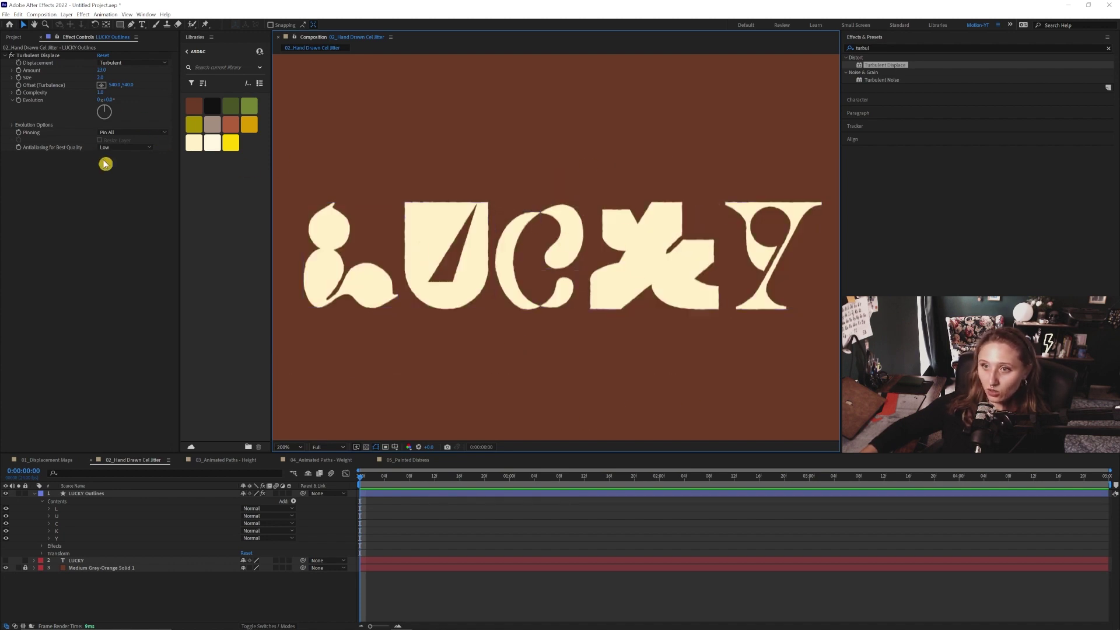
# - Set the Turbulent Displace Amount to 45 and play back the LUCKY composition
pyautogui.click(101, 70)
pyautogui.write('47')
pyautogui.press('Return')
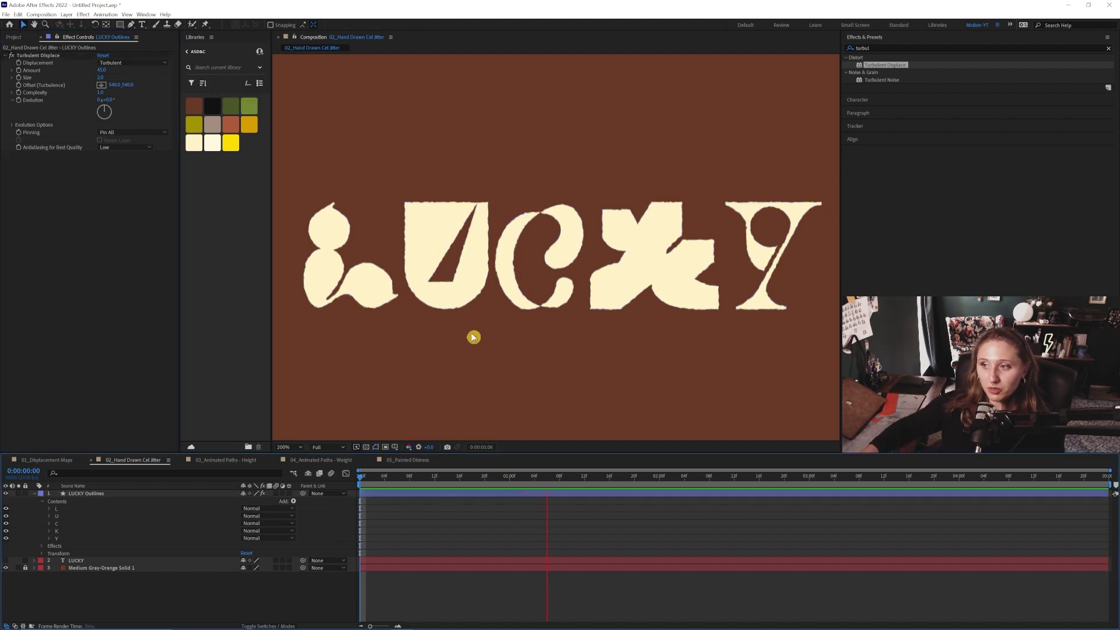
pyautogui.press('space')
pyautogui.moveTo(403, 482); pyautogui.dragTo(320, 488)
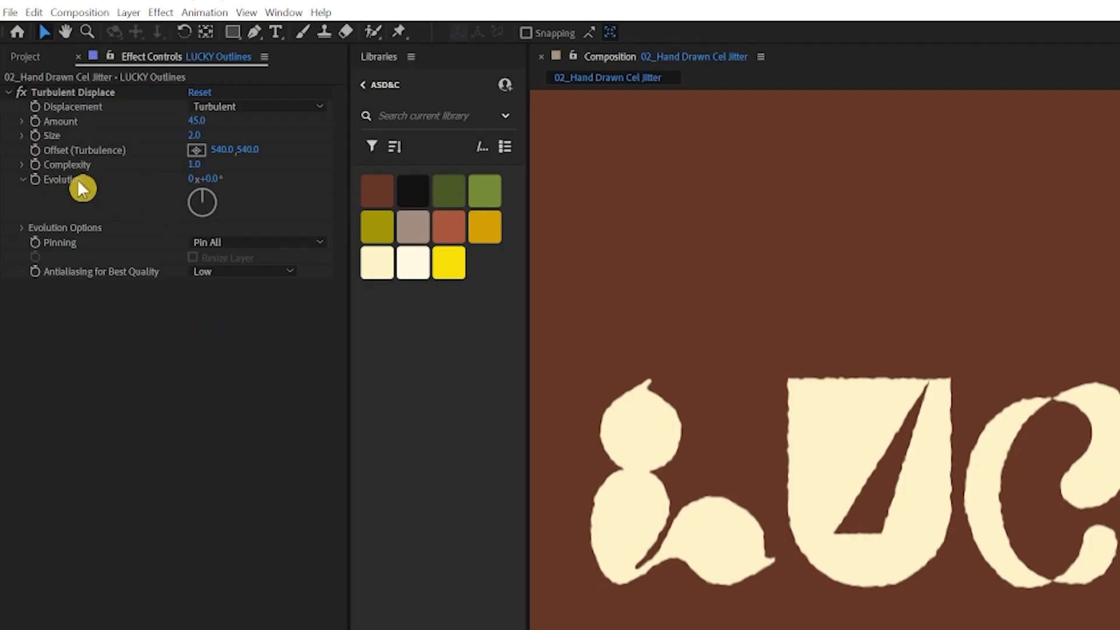
pyautogui.click(61, 213)
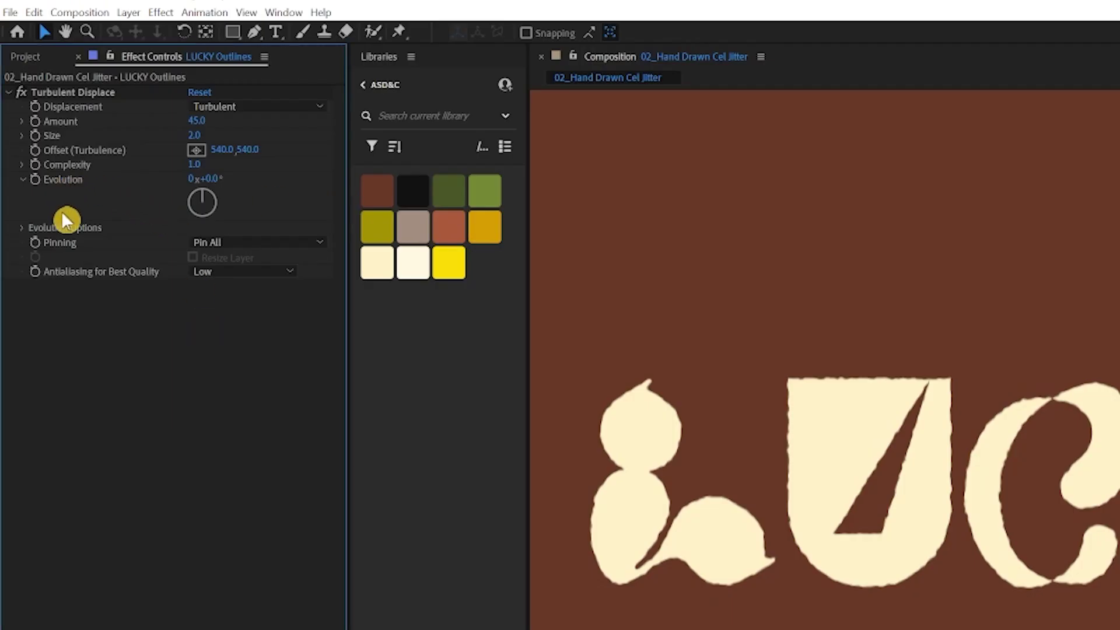
# - Add the expression time*100 to the Turbulent Displace Evolution and play back the letter edges up close
pyautogui.keyDown('alt'); pyautogui.click(36, 184); pyautogui.keyUp('alt')
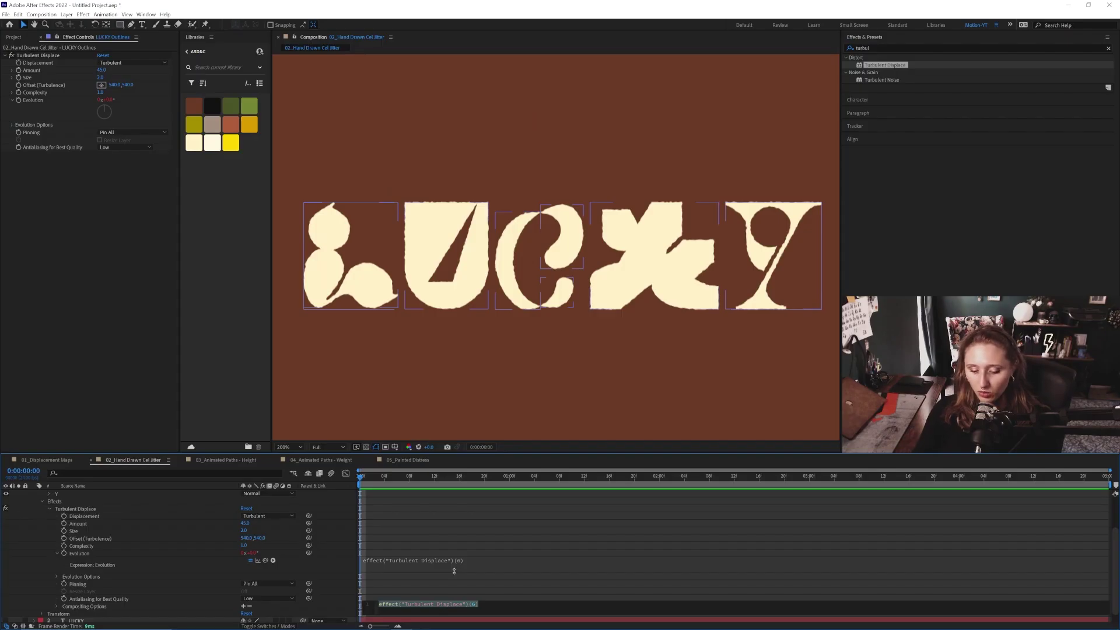
pyautogui.write('time')
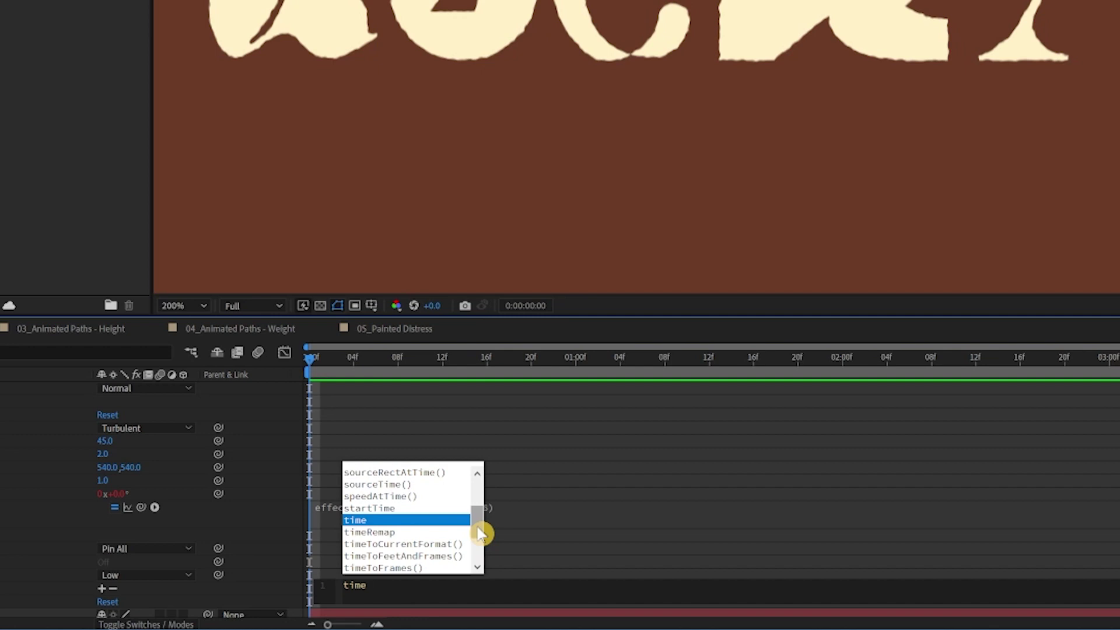
pyautogui.write('*')
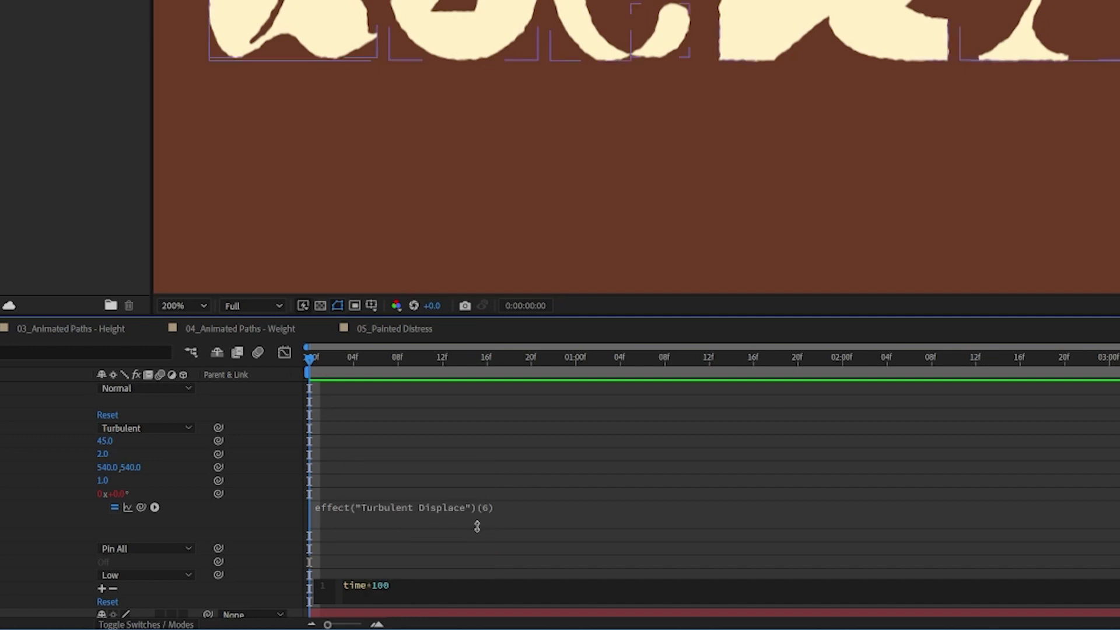
pyautogui.click(338, 365)
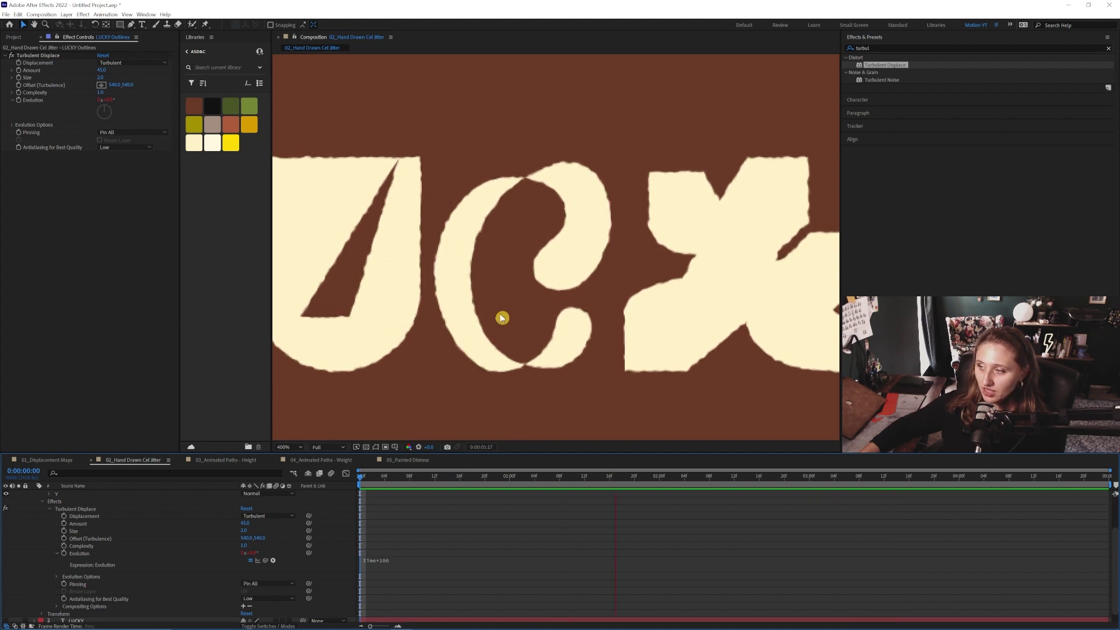
pyautogui.press('space')
# - Change the Evolution expression to time*400 and play back the LUCKY composition
pyautogui.click(413, 559)
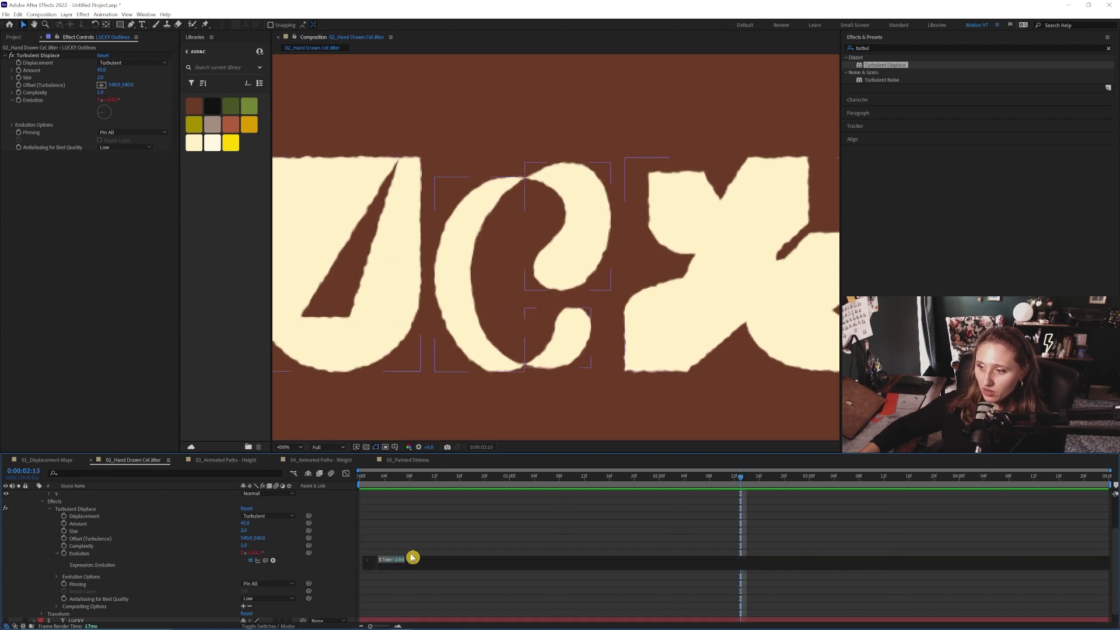
pyautogui.press('Escape')
pyautogui.click(392, 561)
pyautogui.click(395, 559)
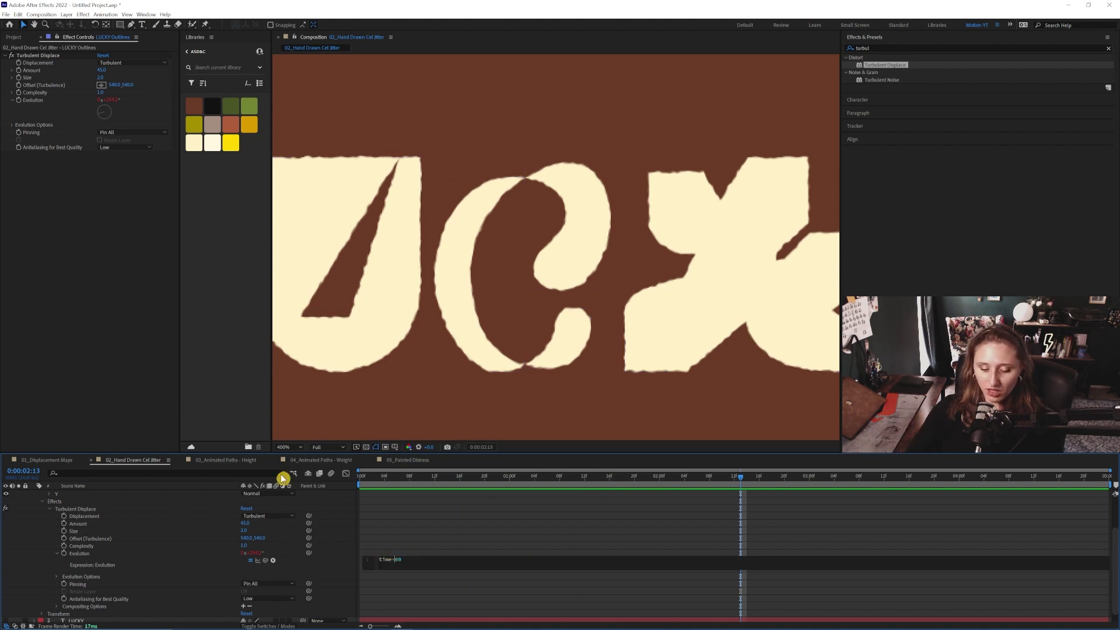
pyautogui.click(379, 476)
pyautogui.press('space')
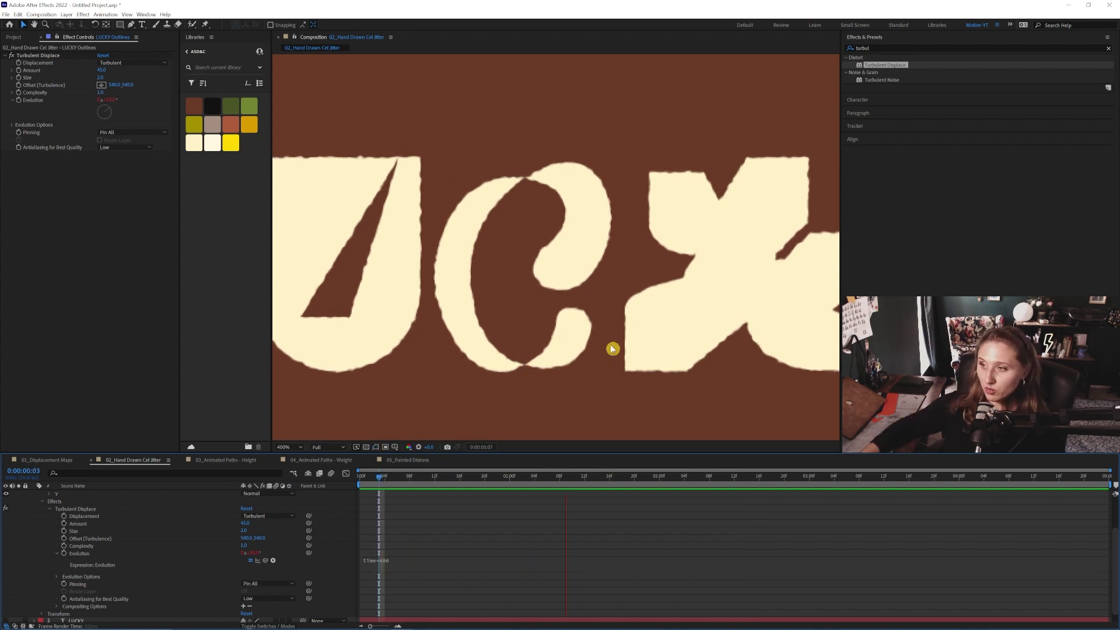
pyautogui.scroll(-1, 507, 288)
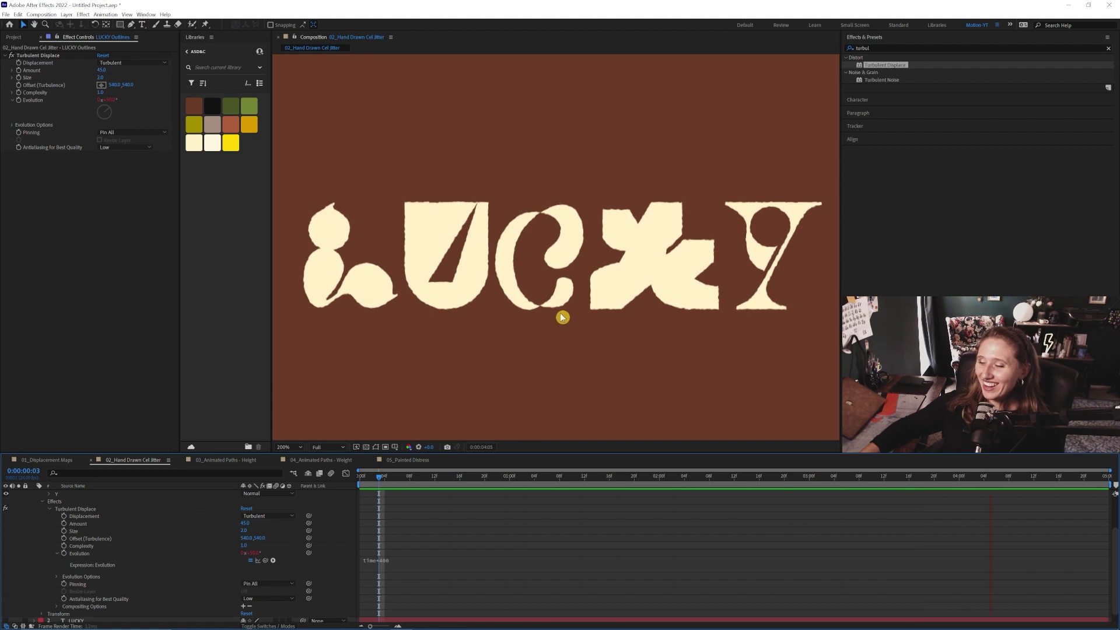
pyautogui.press('space')
pyautogui.scroll(2, 117, 545)
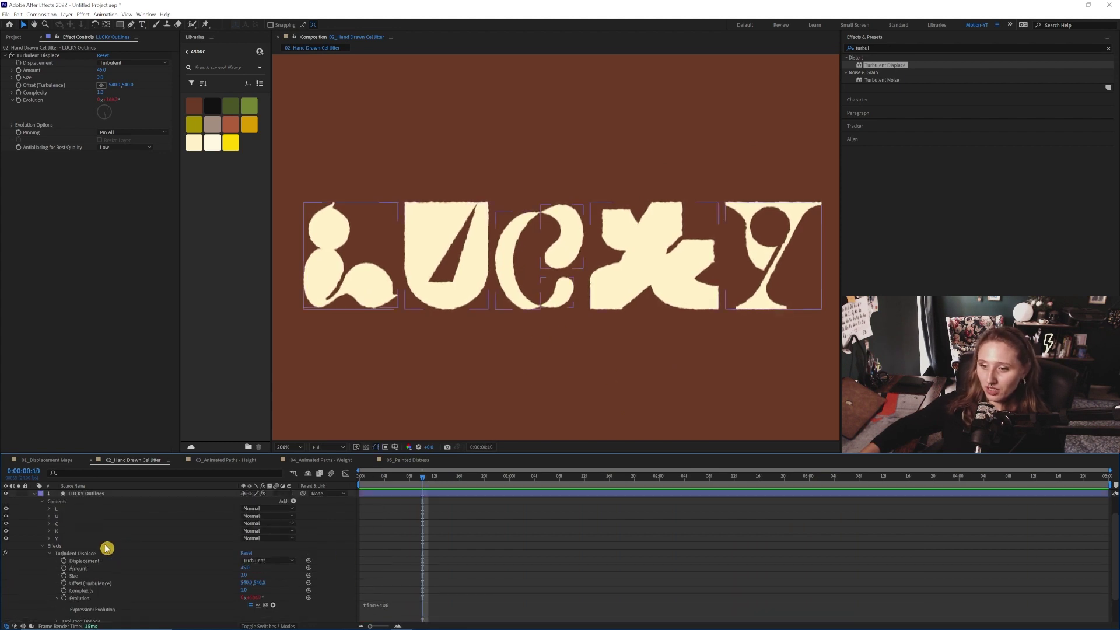
pyautogui.click(35, 494)
pyautogui.click(81, 526)
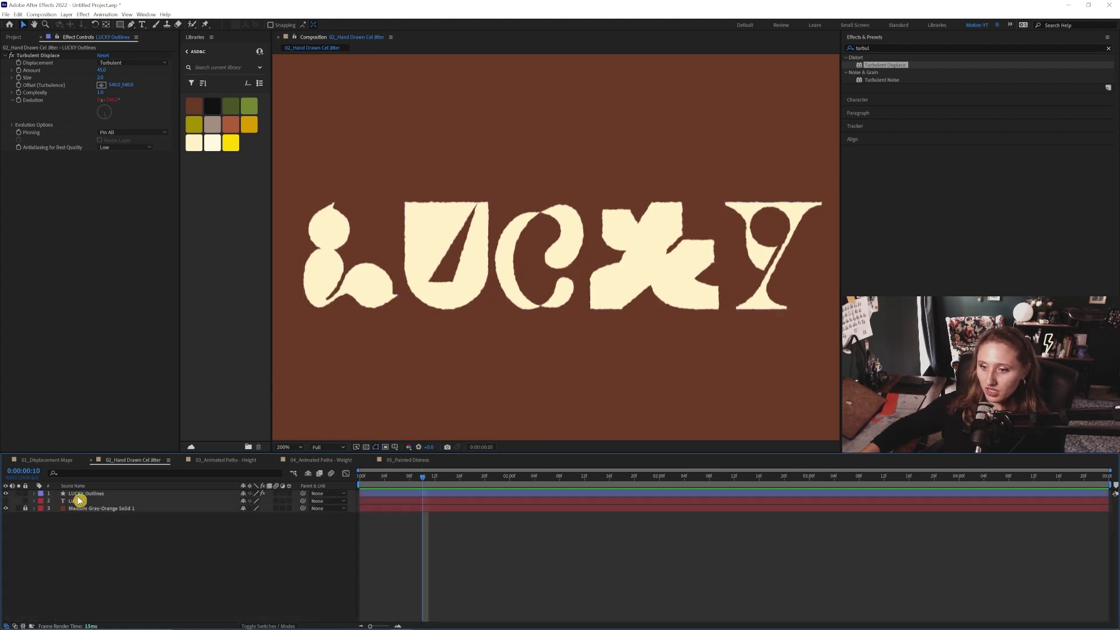
pyautogui.click(78, 495)
pyautogui.click(88, 499)
pyautogui.click(87, 494)
pyautogui.click(84, 502)
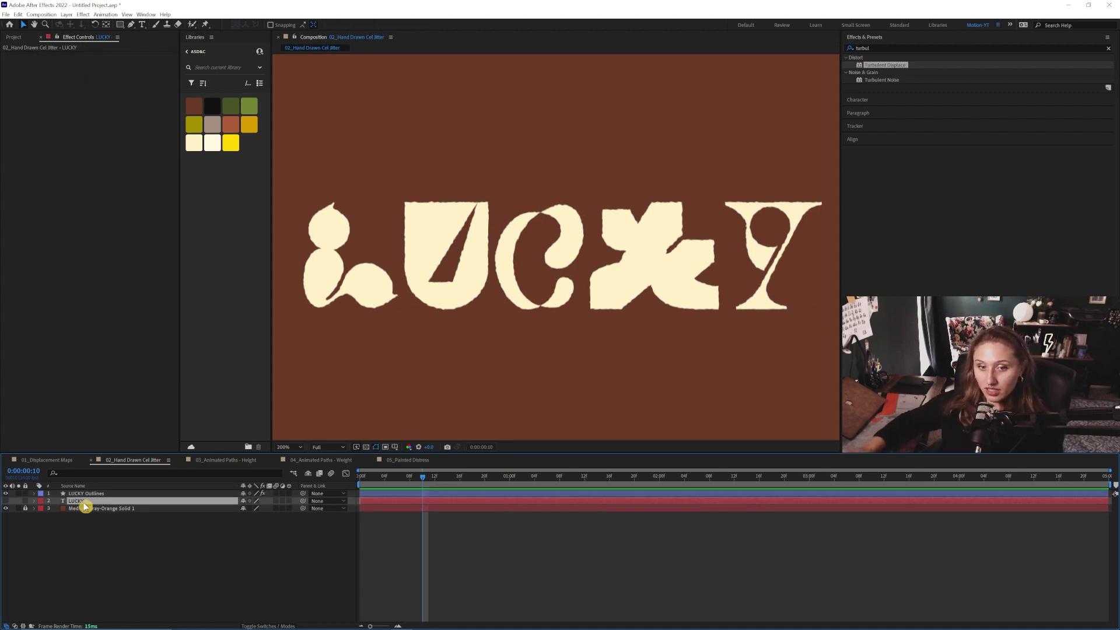
# - Move the anchor point of the L shape group in LUCKY Outlines to the centre of the letter
pyautogui.doubleClick(67, 495)
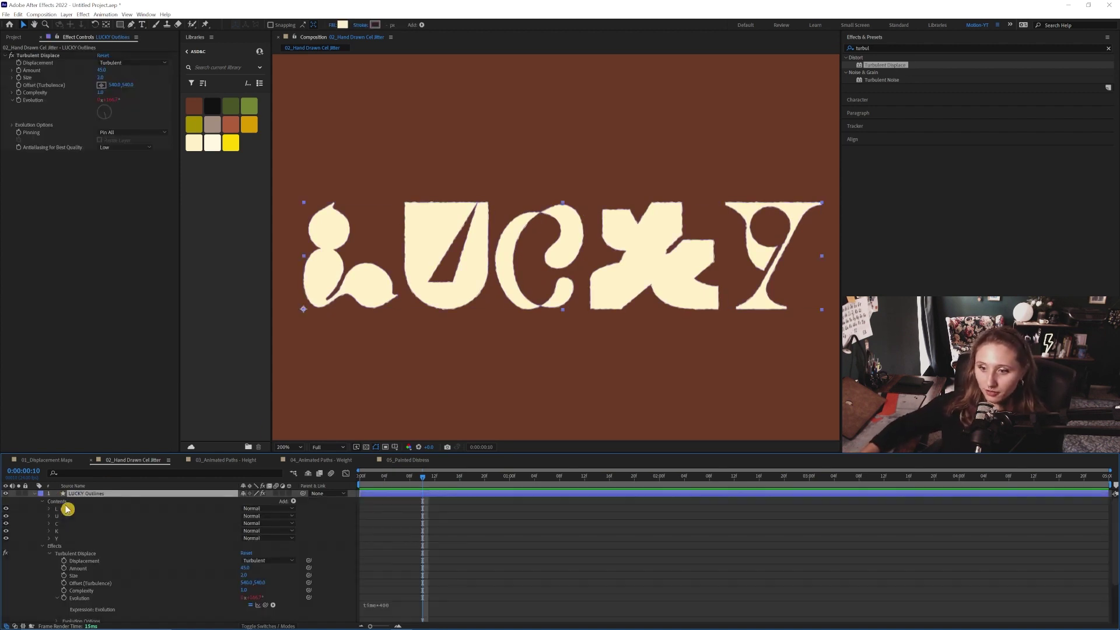
pyautogui.click(67, 509)
pyautogui.press('y')
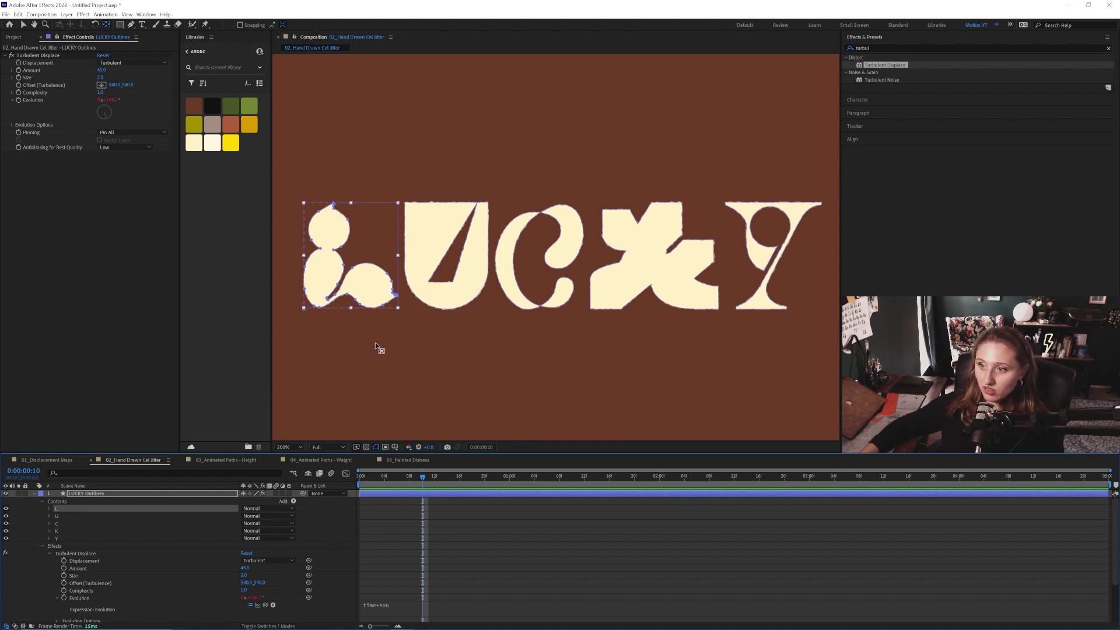
pyautogui.moveTo(351, 314); pyautogui.dragTo(441, 319)
pyautogui.scroll(1, 440, 262)
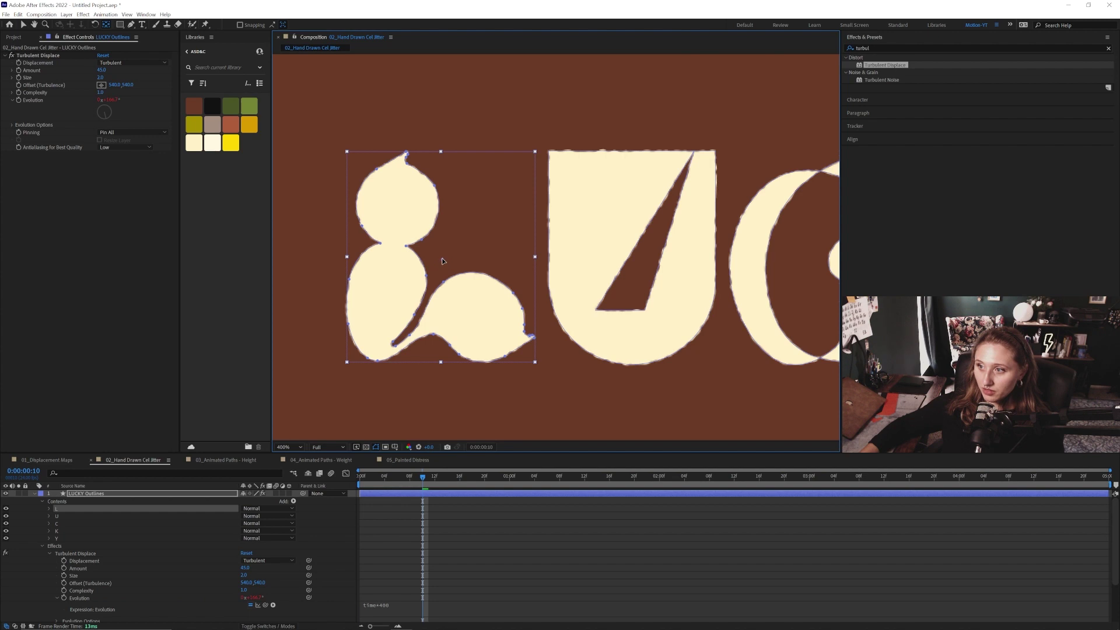
# - Centre the anchor points of the U, C and K shape groups on their letters
pyautogui.moveTo(689, 315); pyautogui.dragTo(587, 313)
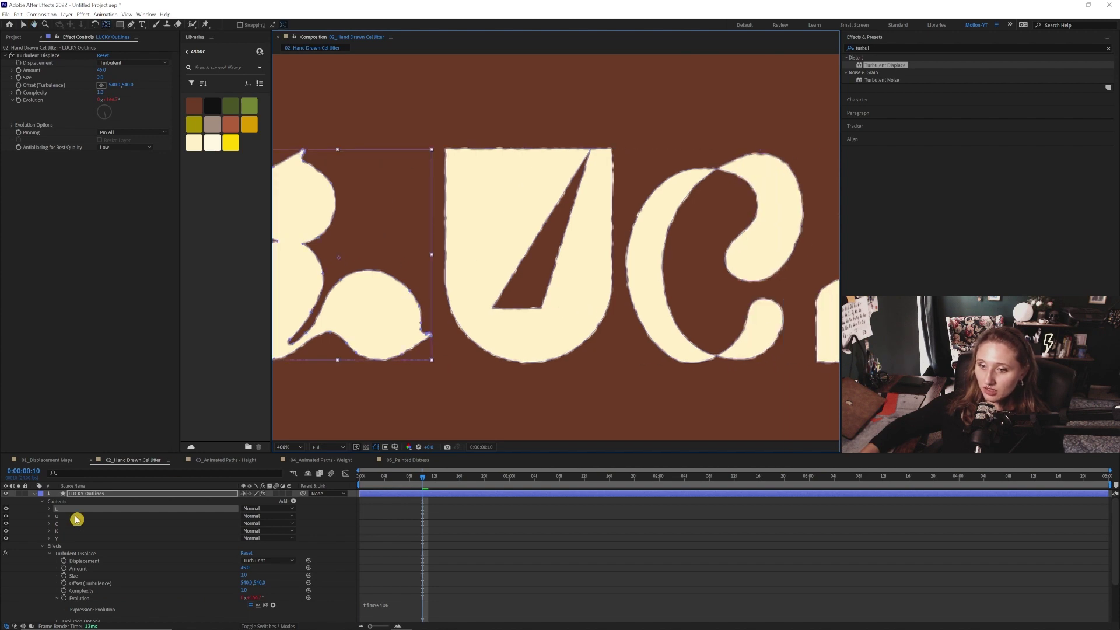
pyautogui.click(75, 515)
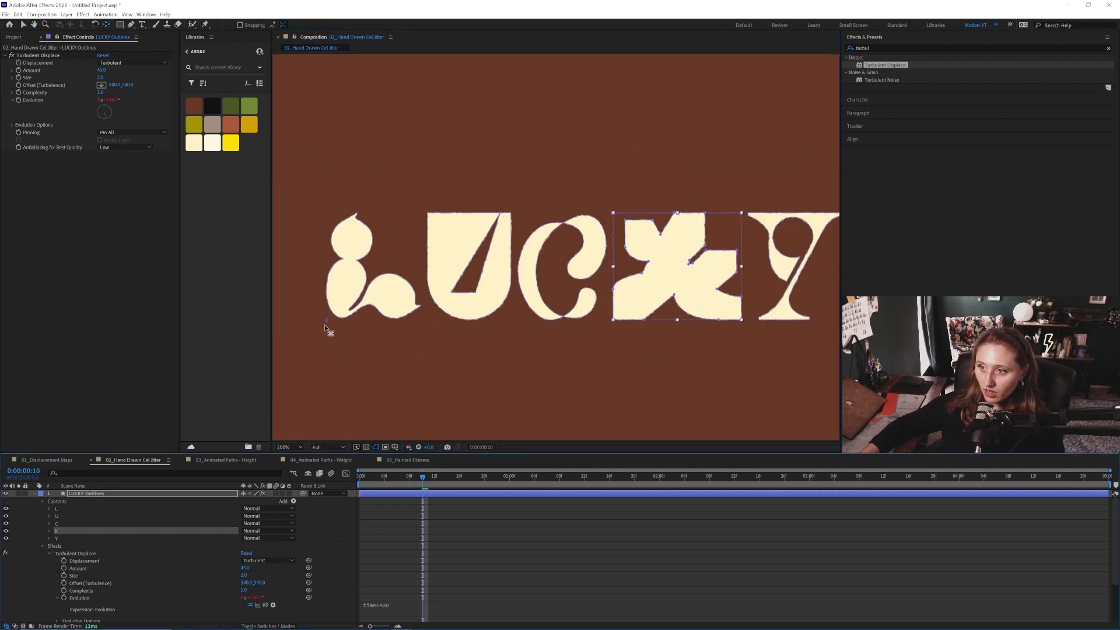
pyautogui.moveTo(326, 320); pyautogui.dragTo(345, 323)
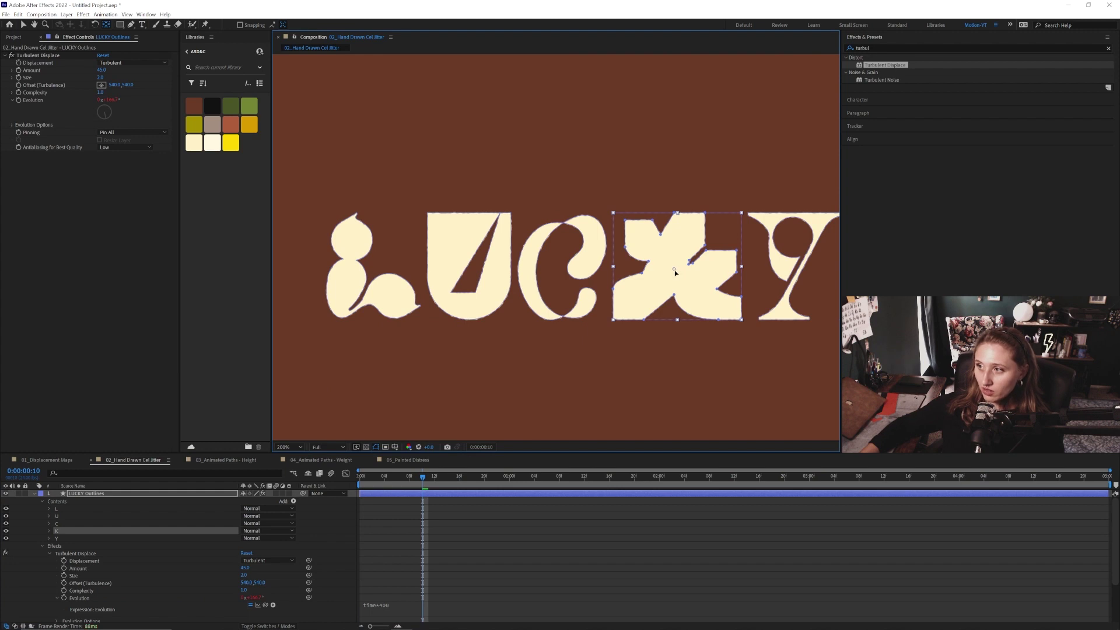
# - Move the Y shape group's anchor point to the middle of the letter and check its placement up close
pyautogui.click(76, 538)
pyautogui.moveTo(327, 319); pyautogui.dragTo(796, 266)
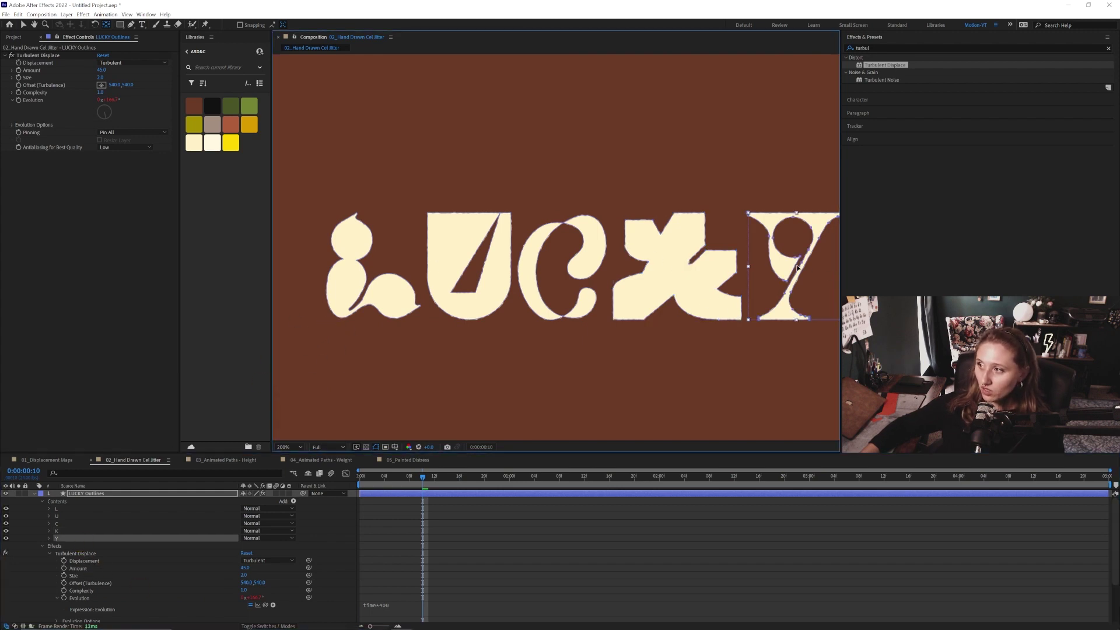
pyautogui.moveTo(778, 315); pyautogui.dragTo(683, 327)
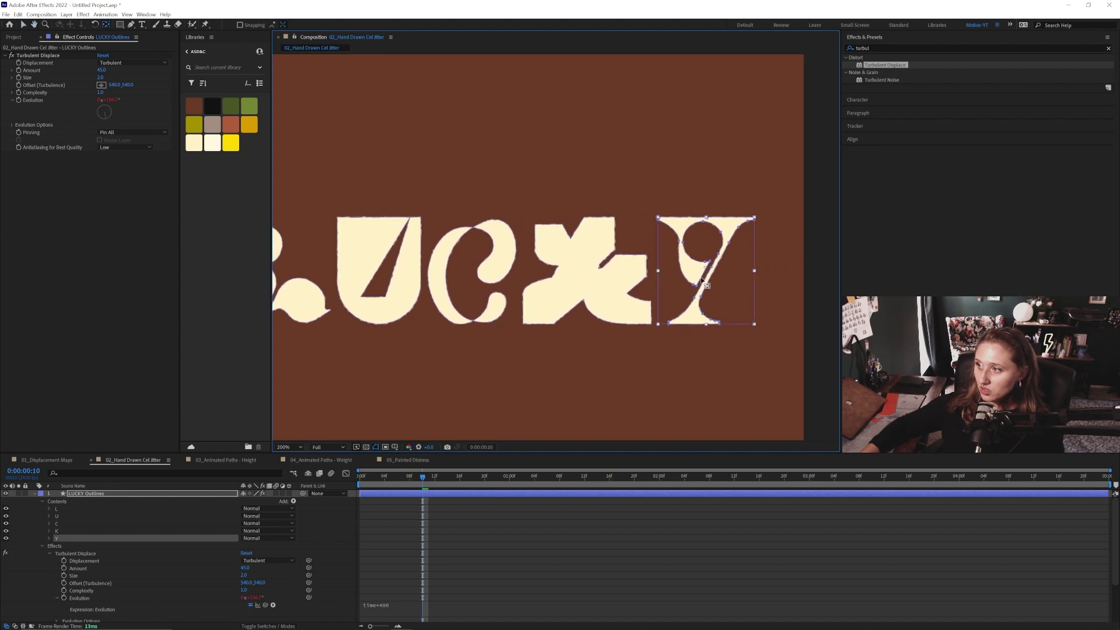
pyautogui.scroll(3, 707, 282)
pyautogui.moveTo(469, 248); pyautogui.dragTo(266, 215)
pyautogui.scroll(-4, 525, 315)
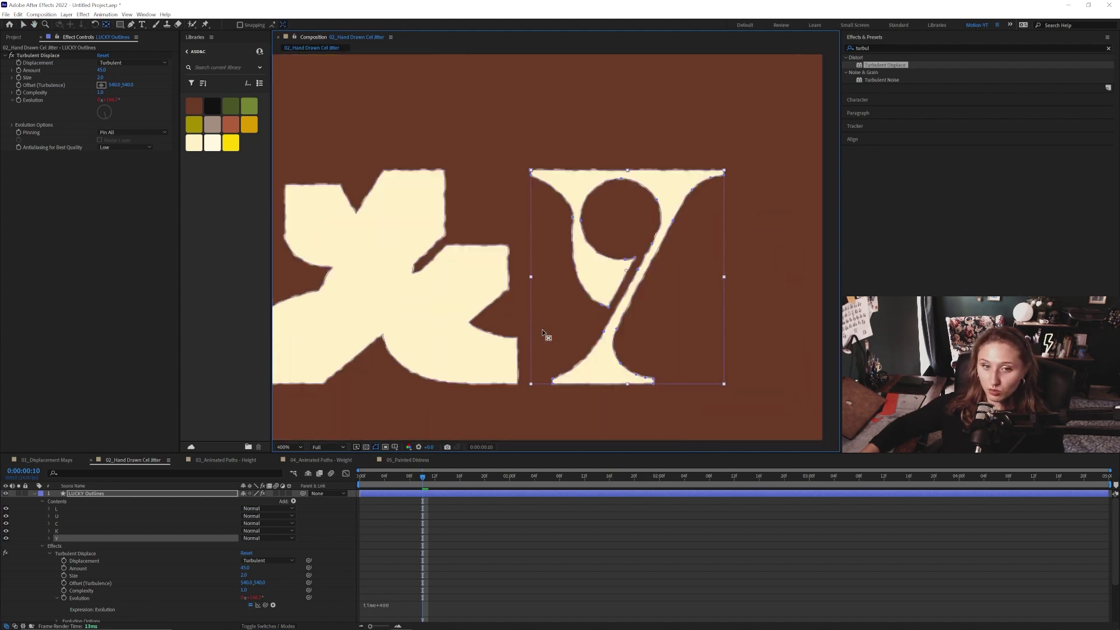
pyautogui.scroll(2, 590, 318)
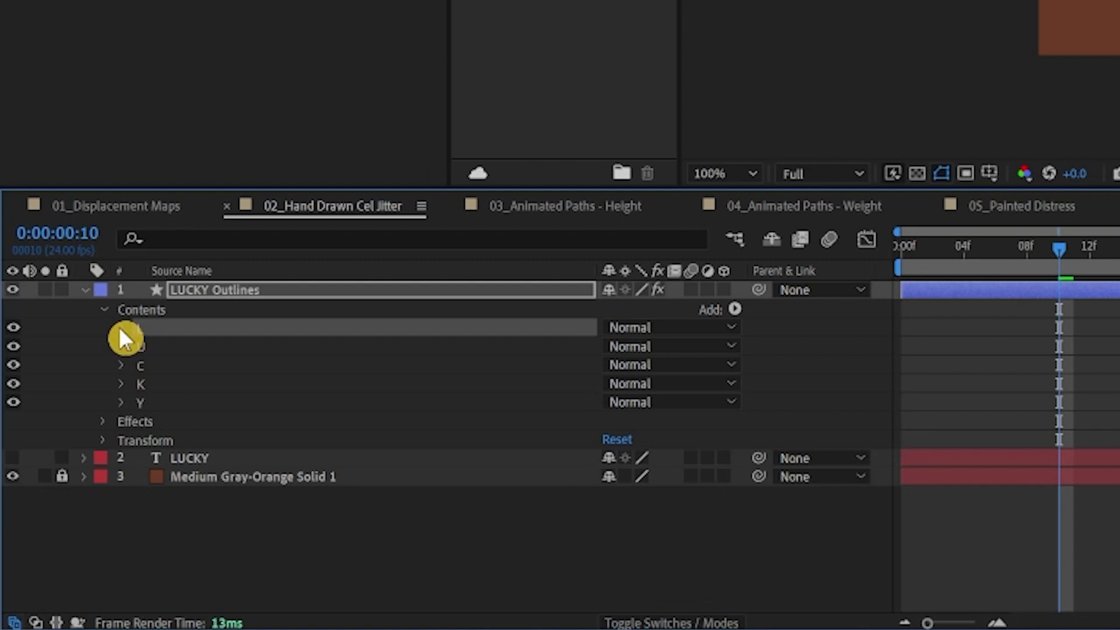
# - Add the expression wiggle(2,5) to the L group's Position and play the animation from the start
pyautogui.click(121, 328)
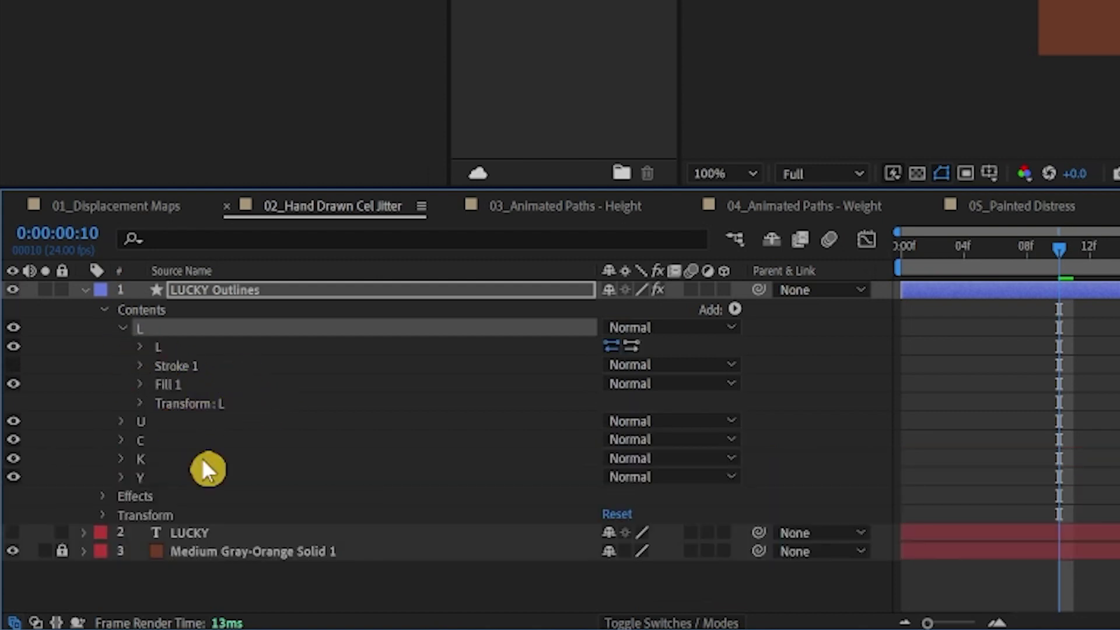
pyautogui.click(139, 404)
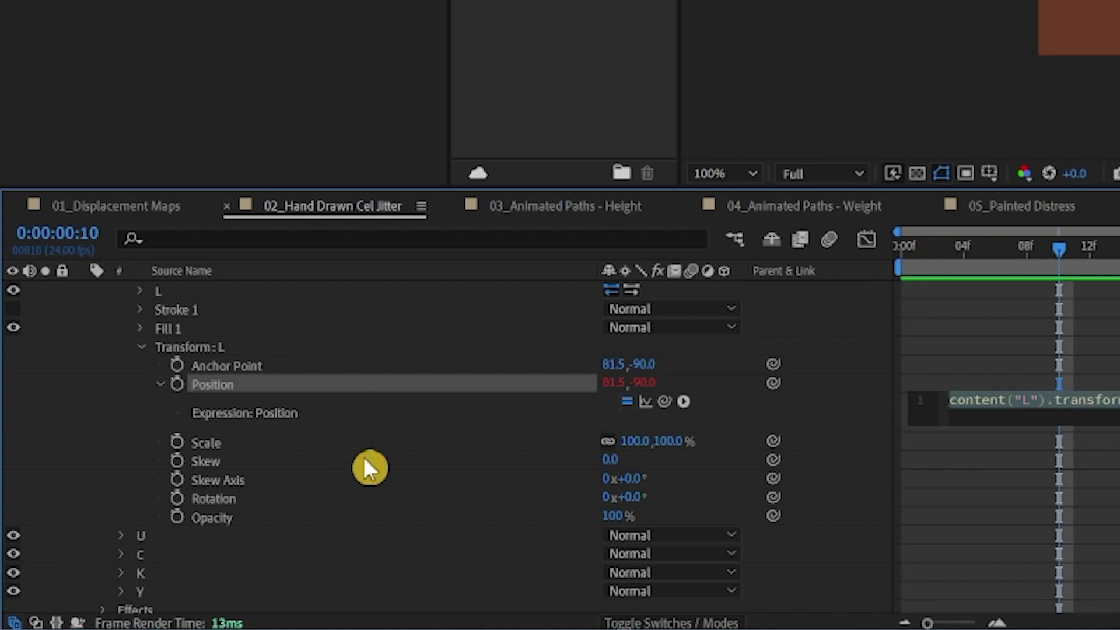
pyautogui.write('wiggle')
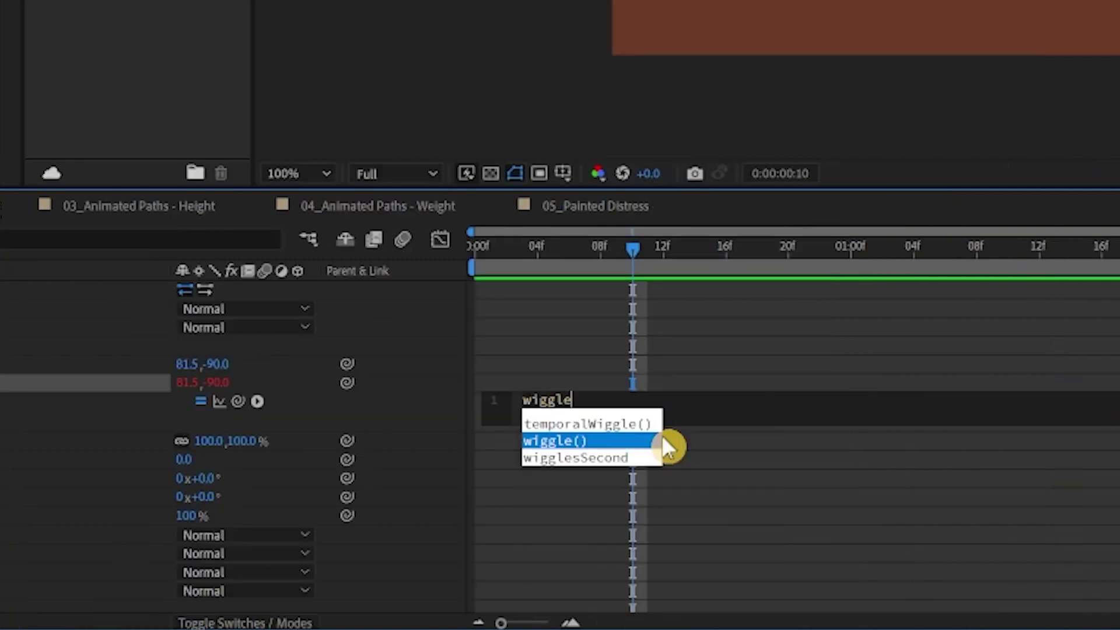
pyautogui.click(662, 442)
pyautogui.write('2,')
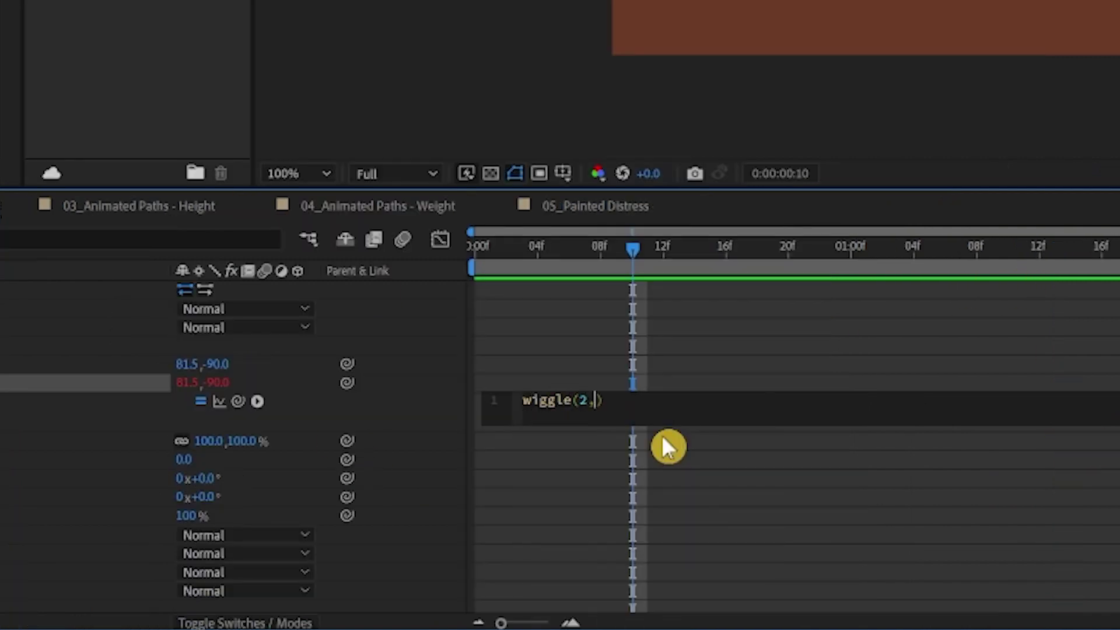
pyautogui.write('5')
pyautogui.click(628, 238)
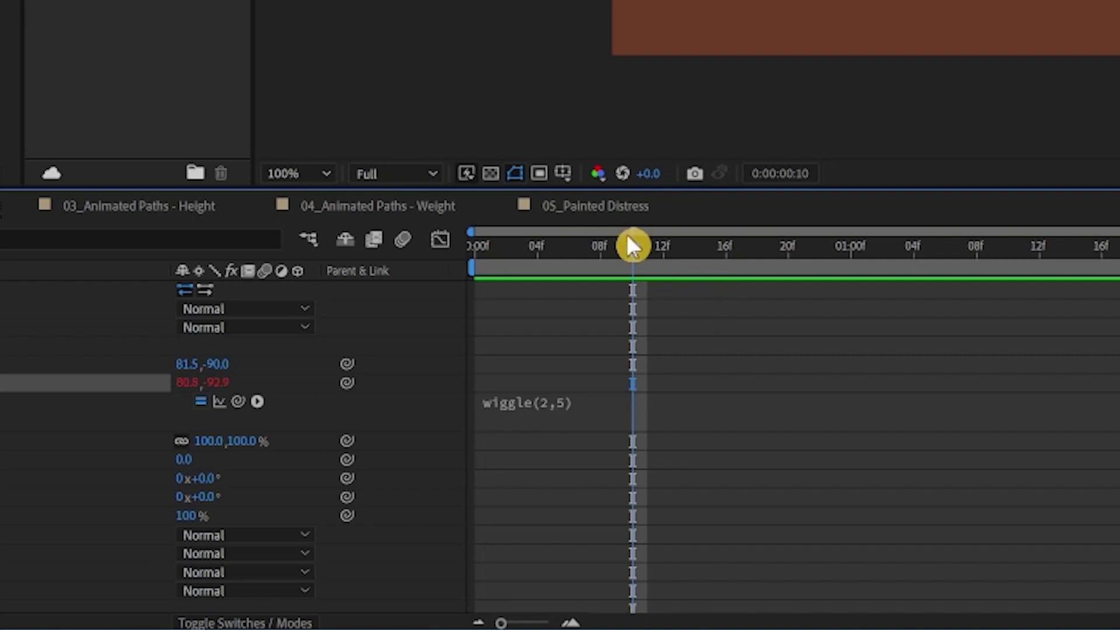
pyautogui.moveTo(632, 245); pyautogui.dragTo(359, 275)
pyautogui.press('space')
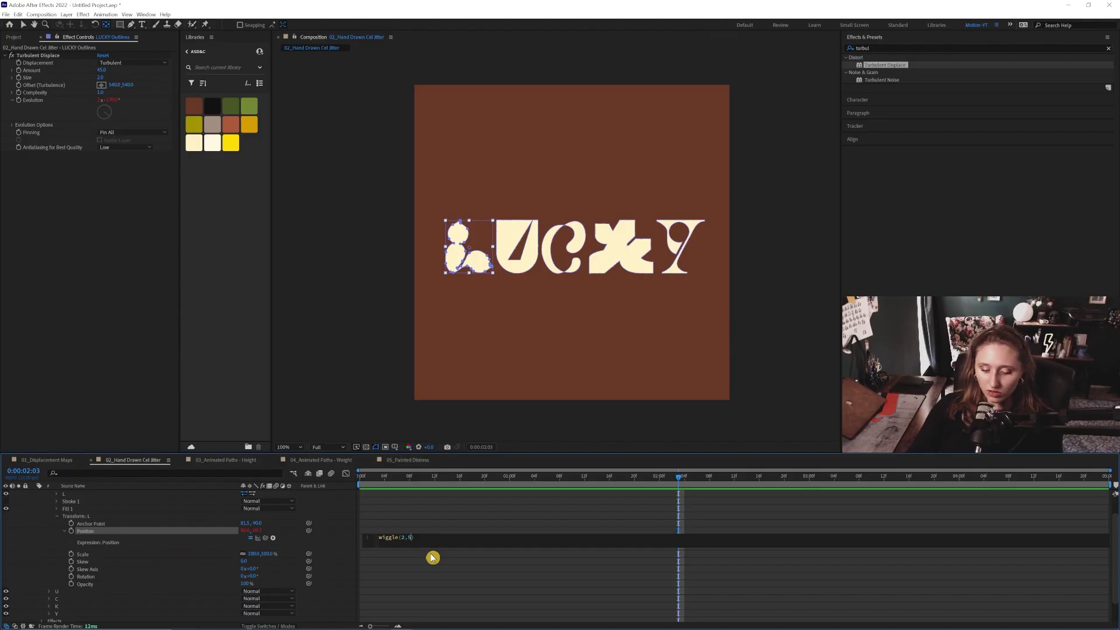
# - Change the L group's Position expression to wiggle(2,3), preview the motion and collapse the group
pyautogui.click(379, 481)
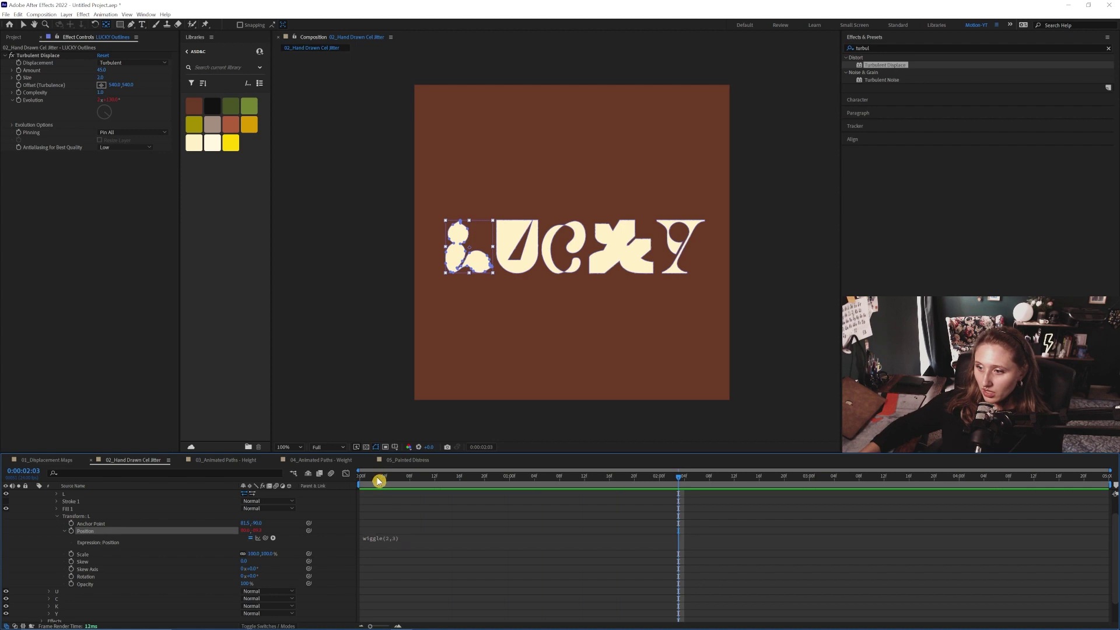
pyautogui.press('space')
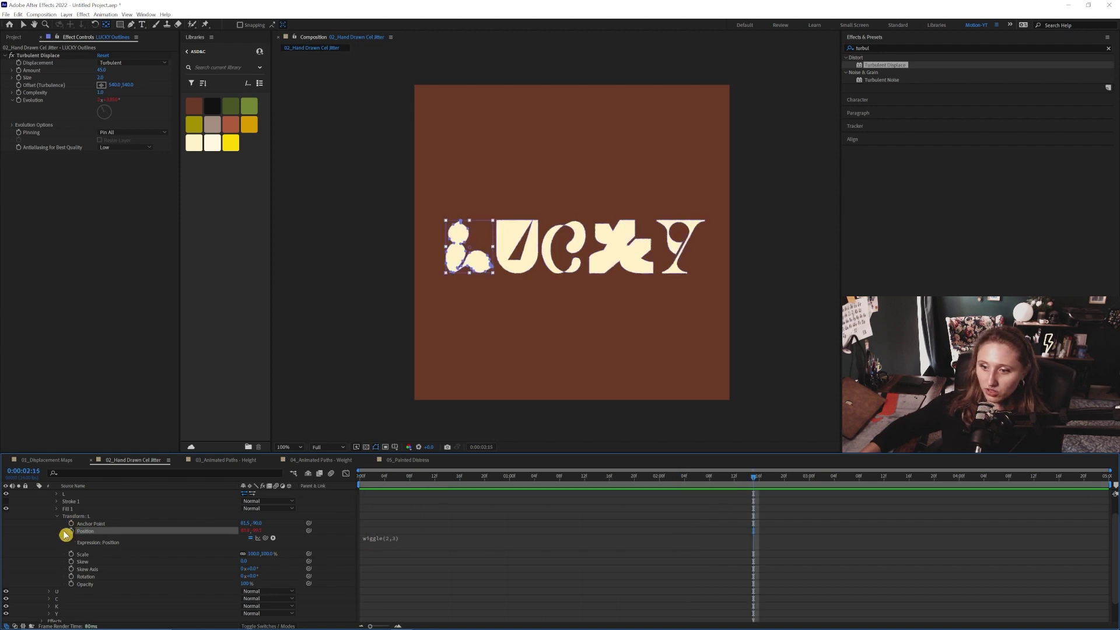
pyautogui.click(56, 515)
pyautogui.click(50, 508)
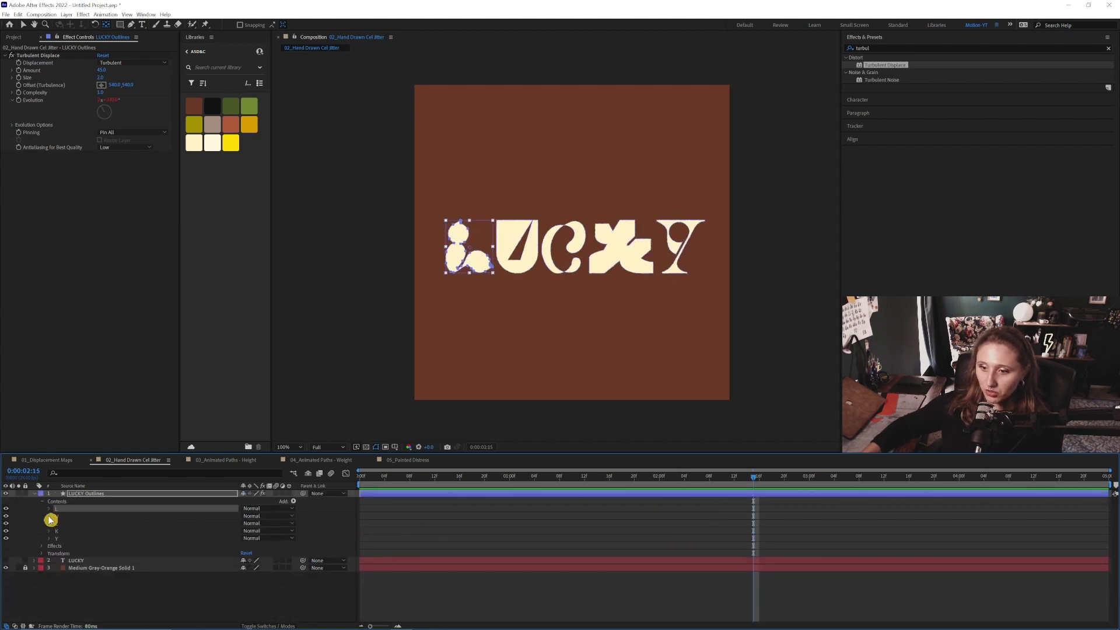
# - Paste the wiggle(2,3) expression into the U group's Position and collapse the group
pyautogui.click(49, 516)
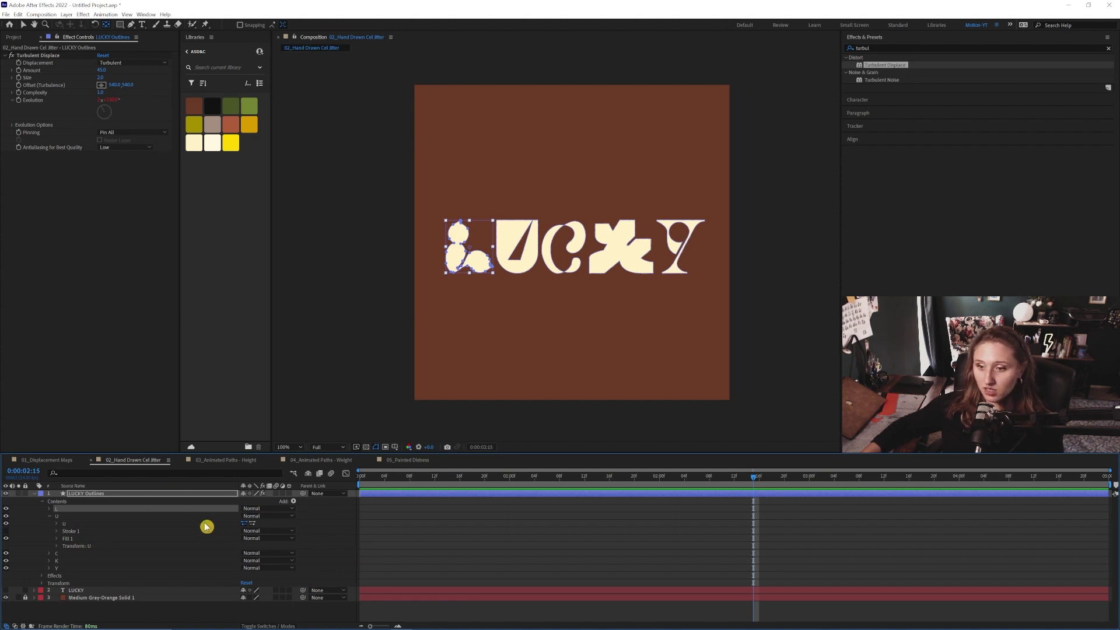
pyautogui.doubleClick(93, 547)
pyautogui.keyDown('alt'); pyautogui.click(72, 561); pyautogui.keyUp('alt')
pyautogui.hotkey('ctrl', 'v')
pyautogui.click(398, 553)
pyautogui.click(50, 516)
# - Paste the wiggle(2,3) expression into the Position of the C, K and Y groups and play back the composition
pyautogui.click(50, 523)
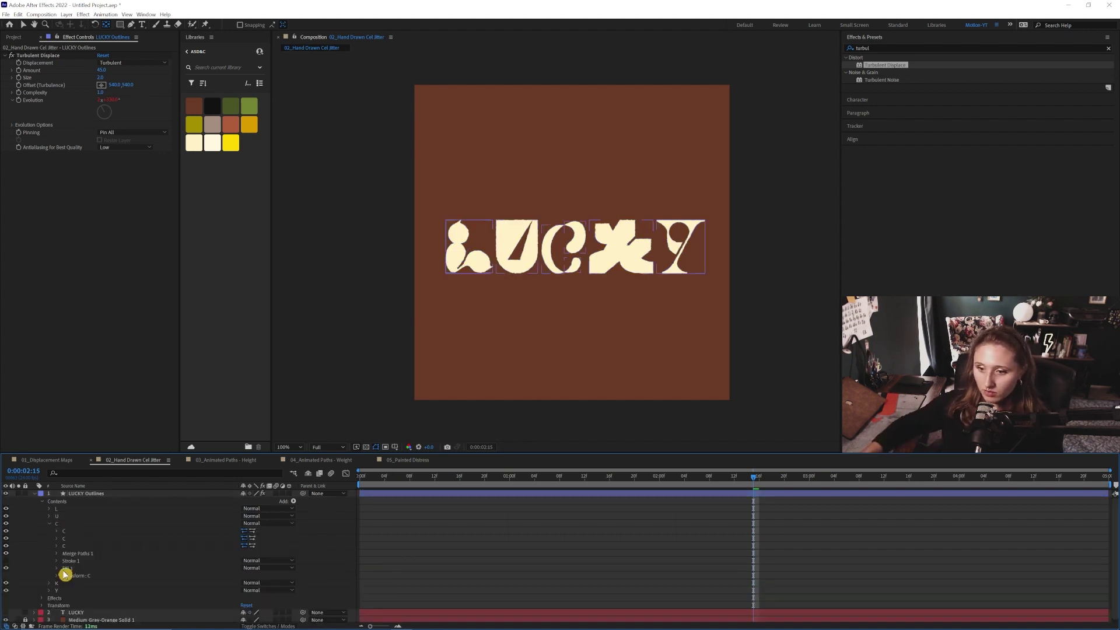
pyautogui.doubleClick(64, 570)
pyautogui.click(50, 523)
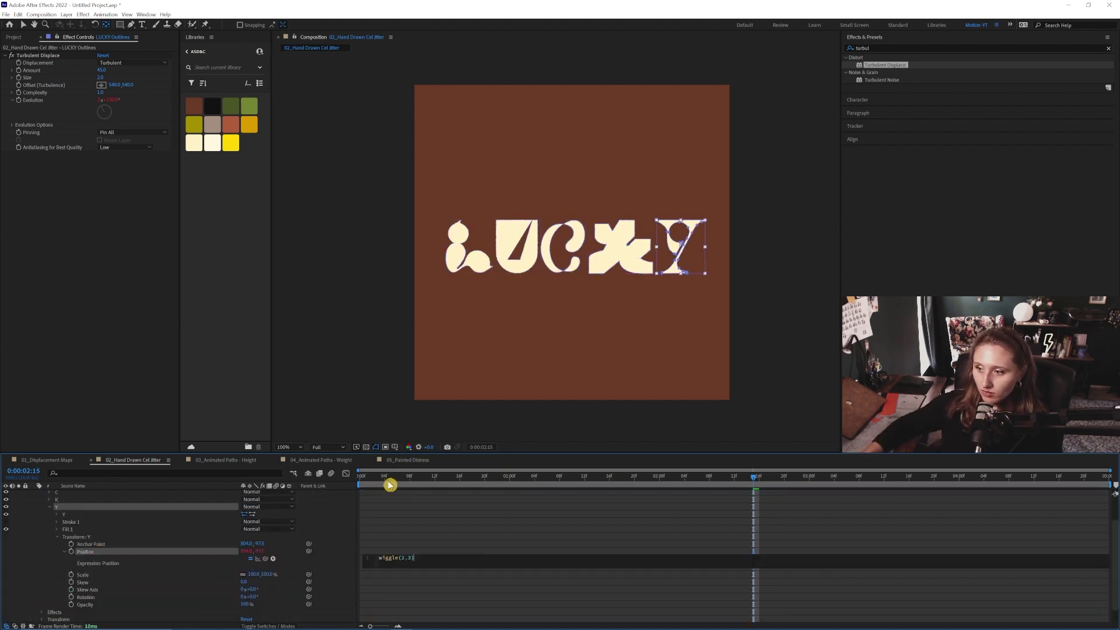
pyautogui.press('space')
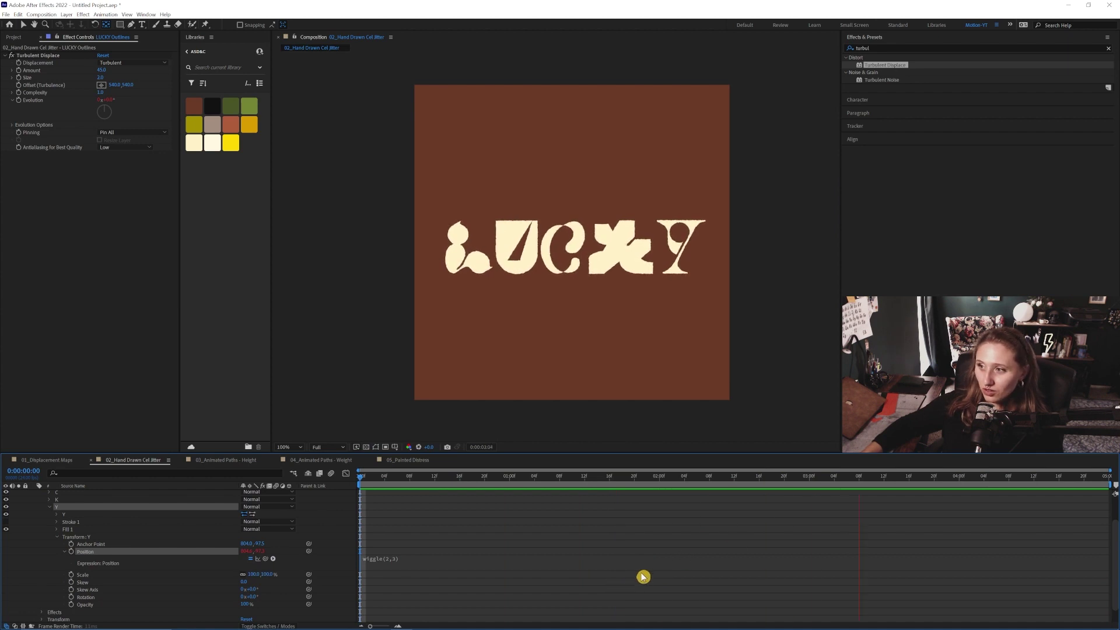
pyautogui.press('space')
pyautogui.scroll(2, 144, 564)
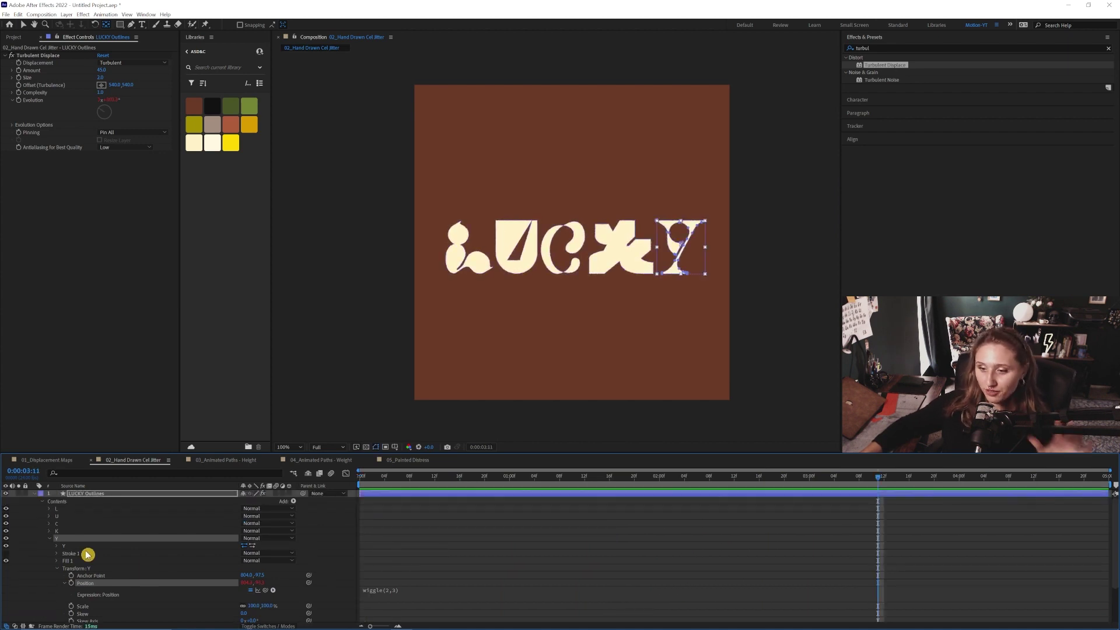
# - Paste the copied wiggle expression into the Rotation property of the L group in LUCKY Outlines
pyautogui.click(49, 538)
pyautogui.click(49, 509)
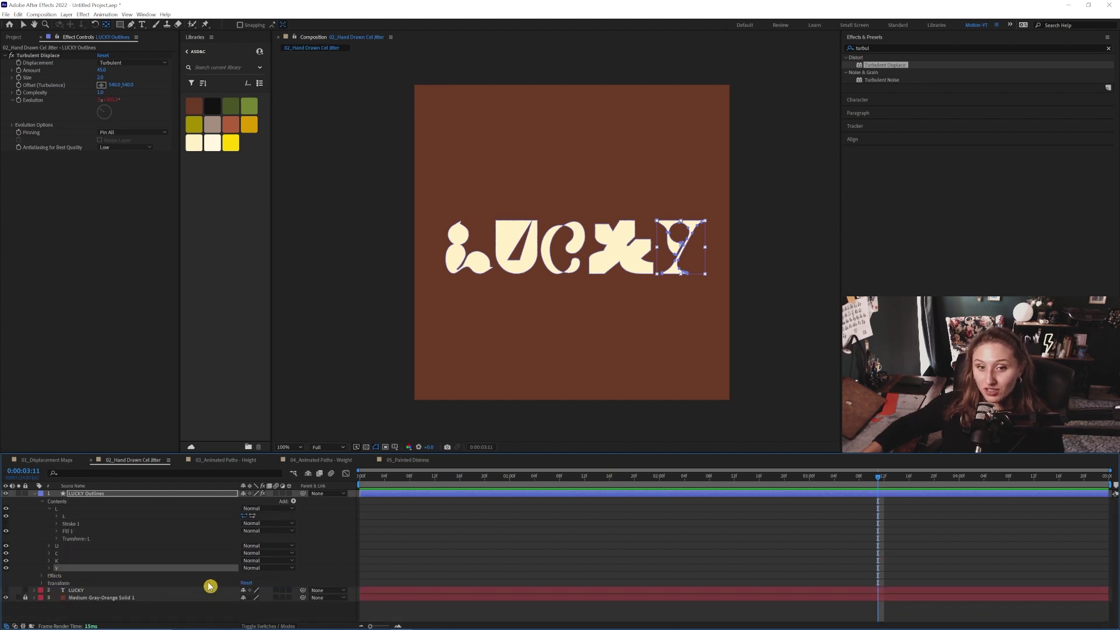
pyautogui.click(56, 539)
pyautogui.keyDown('alt'); pyautogui.click(71, 583); pyautogui.keyUp('alt')
pyautogui.hotkey('ctrl', 'v')
pyautogui.click(507, 535)
# - Paste the same wiggle expression into the Rotation of the remaining letter groups, collapse them and play back the animation
pyautogui.keyDown('alt'); pyautogui.click(70, 582); pyautogui.keyUp('alt')
pyautogui.hotkey('ctrl', 'v')
pyautogui.keyDown('alt'); pyautogui.click(73, 569); pyautogui.keyUp('alt')
pyautogui.keyDown('alt'); pyautogui.click(73, 574); pyautogui.keyUp('alt')
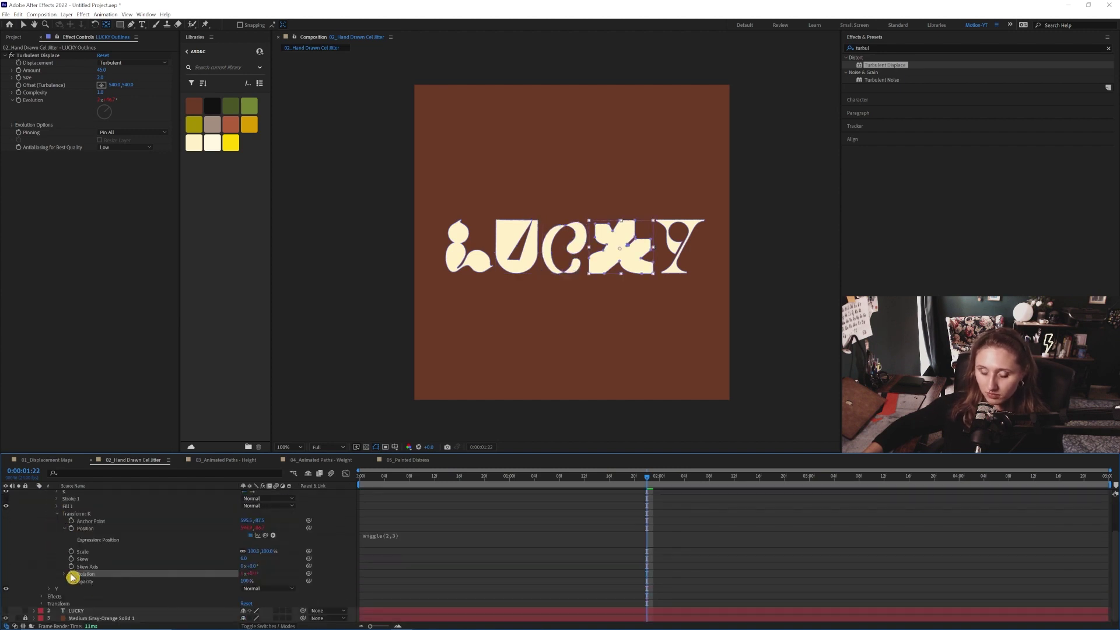
pyautogui.scroll(1, 71, 574)
pyautogui.click(49, 499)
pyautogui.click(50, 537)
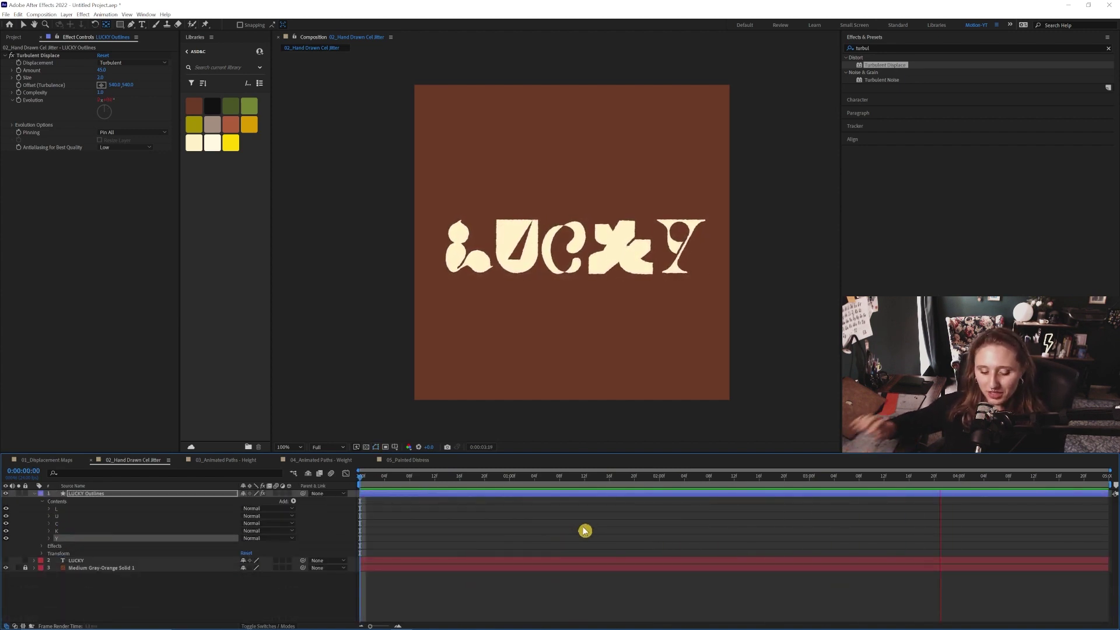
pyautogui.press('space')
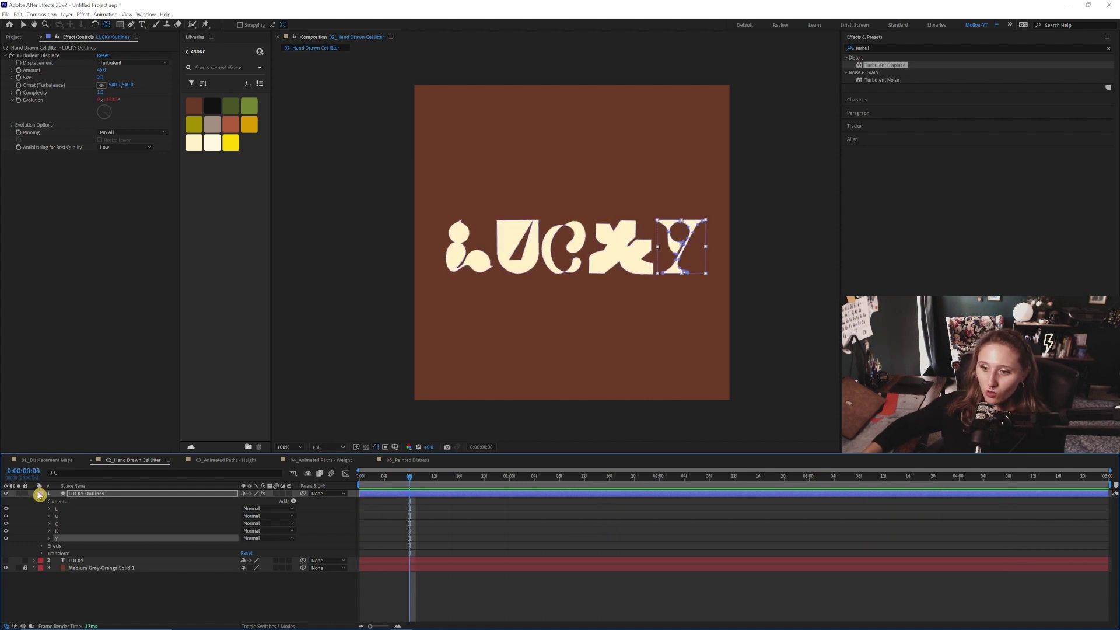
# - Collapse the LUCKY Outlines layer and add a new adjustment layer above it
pyautogui.click(35, 493)
pyautogui.click(93, 494)
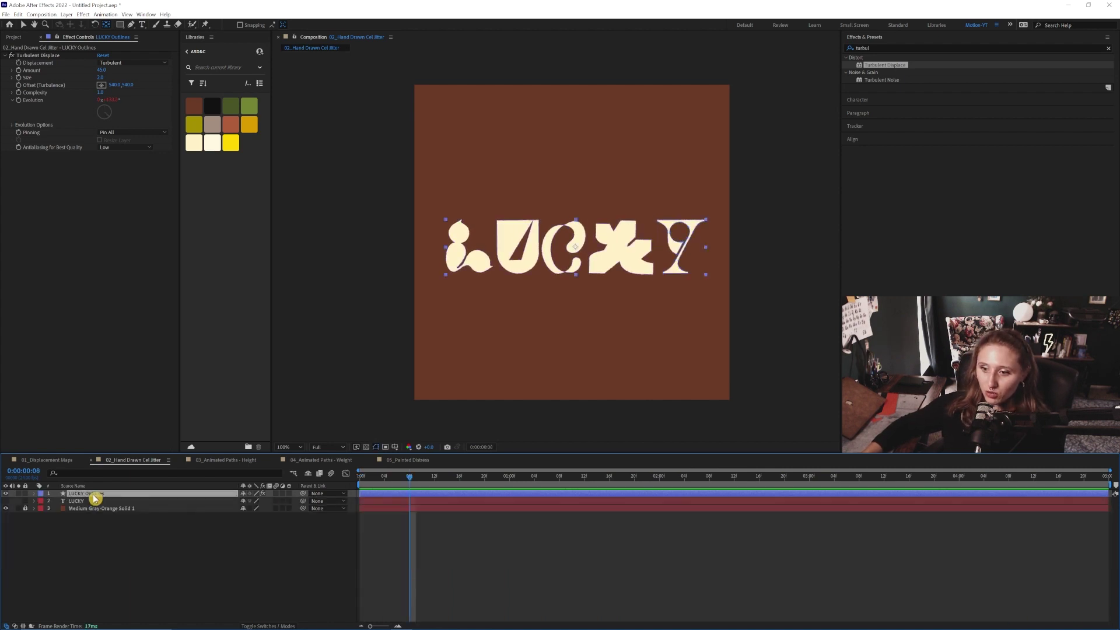
pyautogui.click(65, 15)
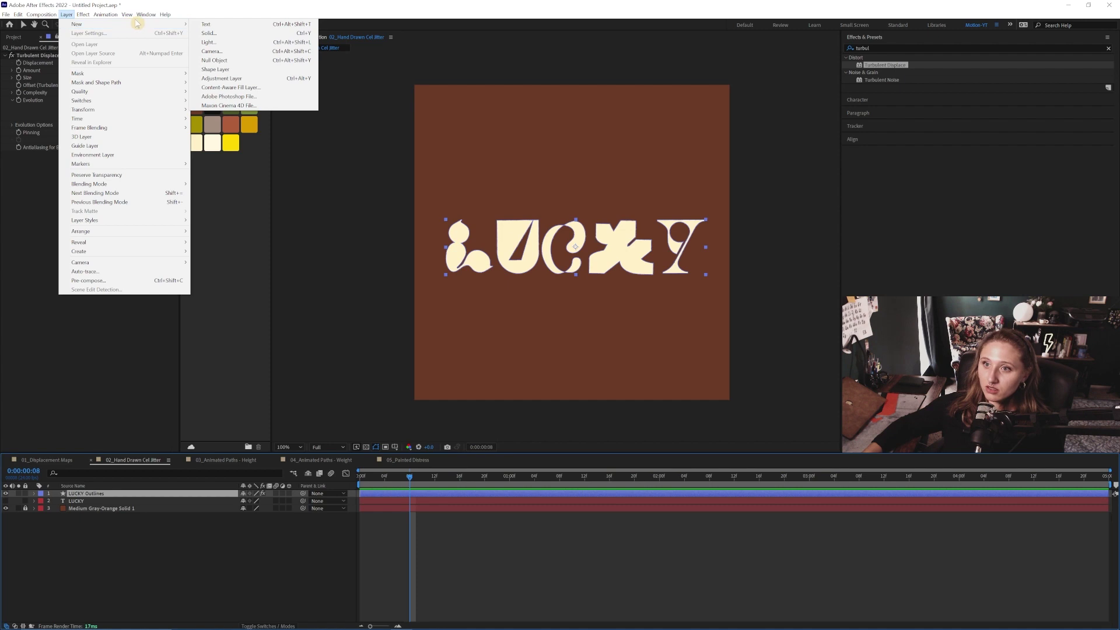
pyautogui.moveTo(151, 26)
pyautogui.click(221, 75)
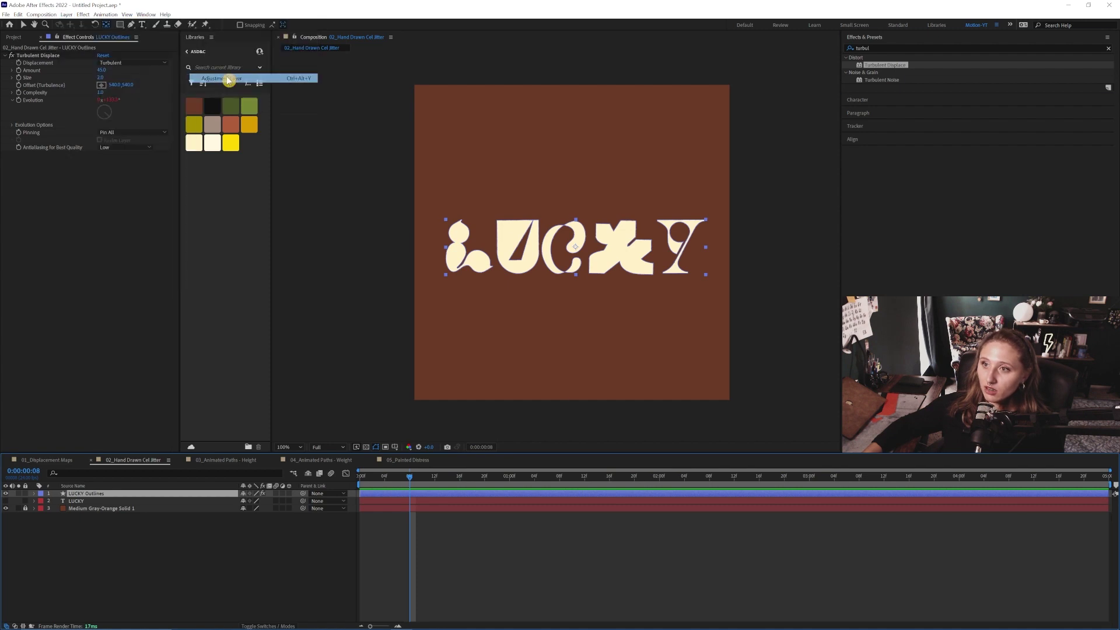
# - Find the Posterize Time effect, apply it to the adjustment layer and set its frame rate to 12
pyautogui.click(878, 49)
pyautogui.write('poe')
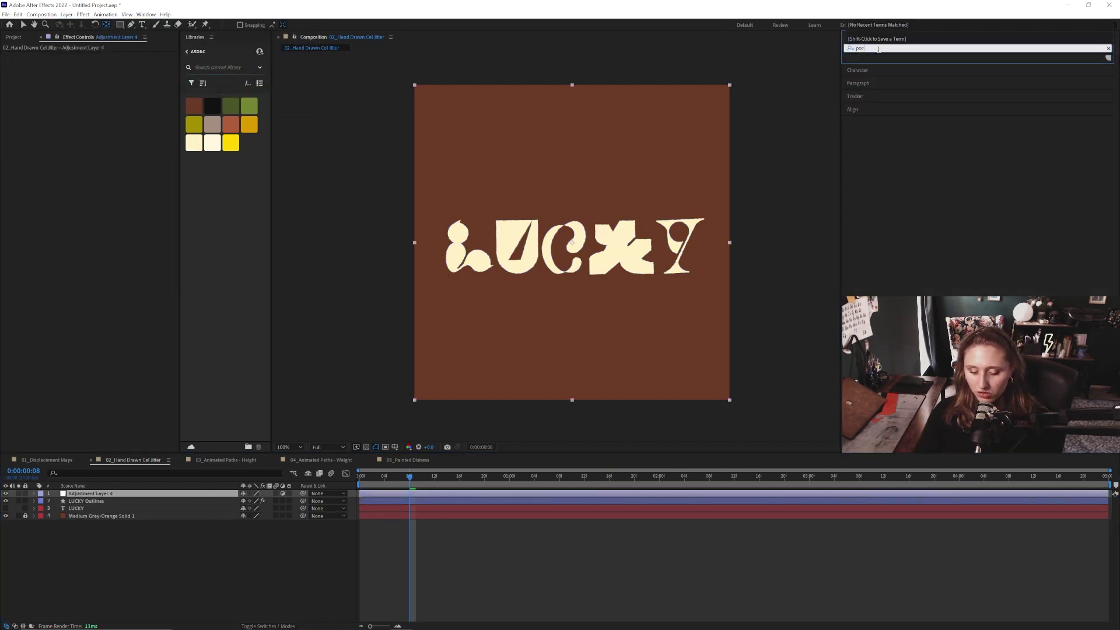
pyautogui.press('BackSpace')
pyautogui.write('st')
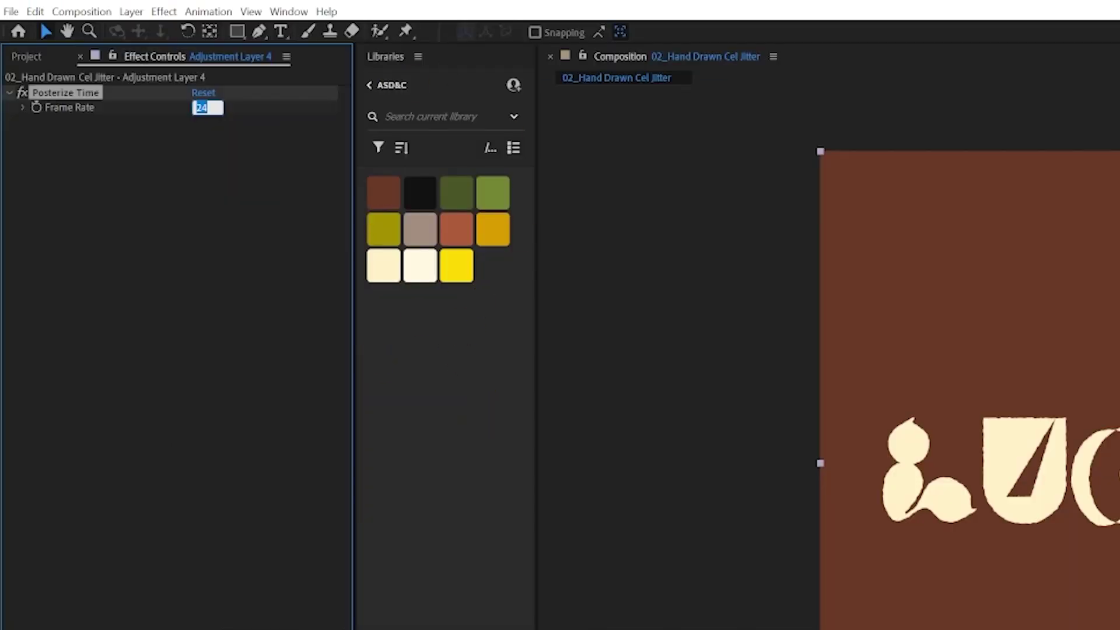
pyautogui.write('12')
pyautogui.press('Return')
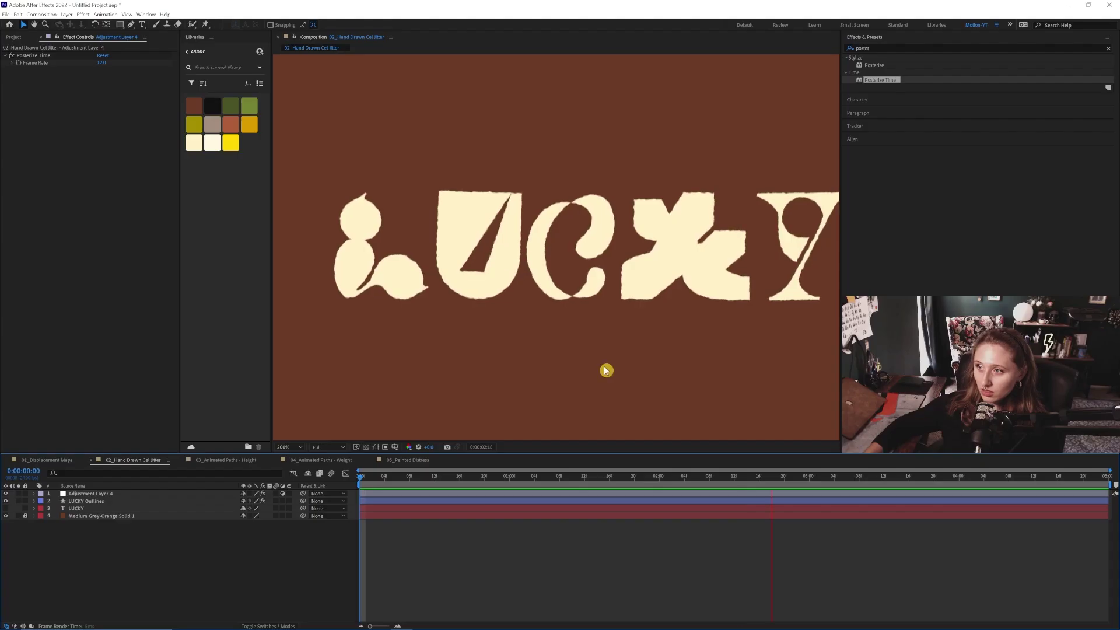
# - Try a Posterize Time frame rate of 8, lower it to 6 and play back the animation
pyautogui.click(104, 63)
pyautogui.write('8')
pyautogui.press('Return')
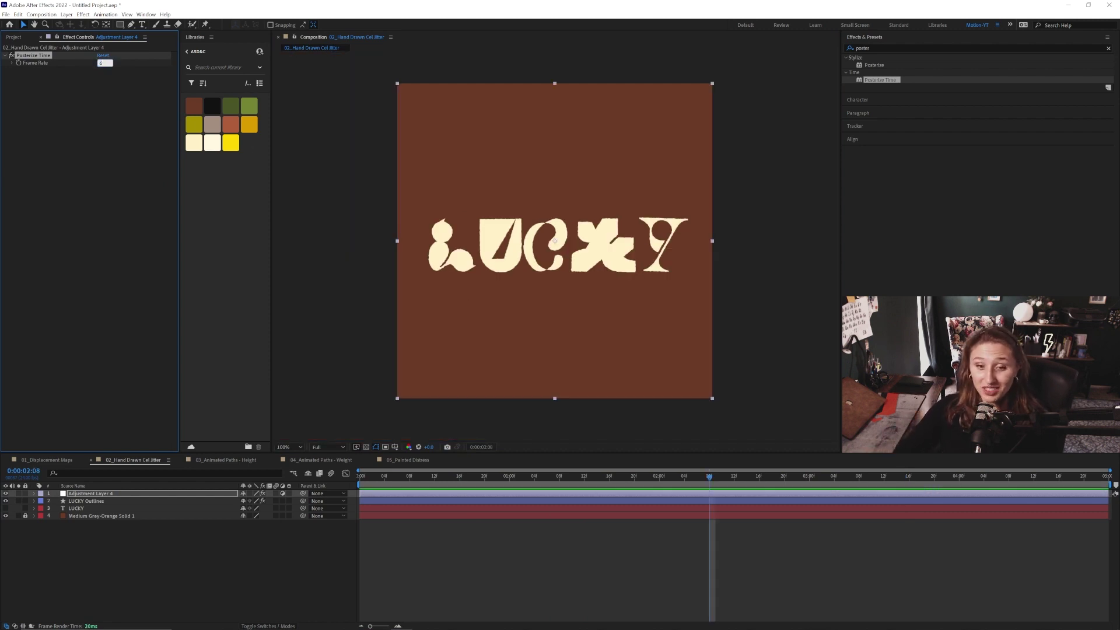
pyautogui.press('Return')
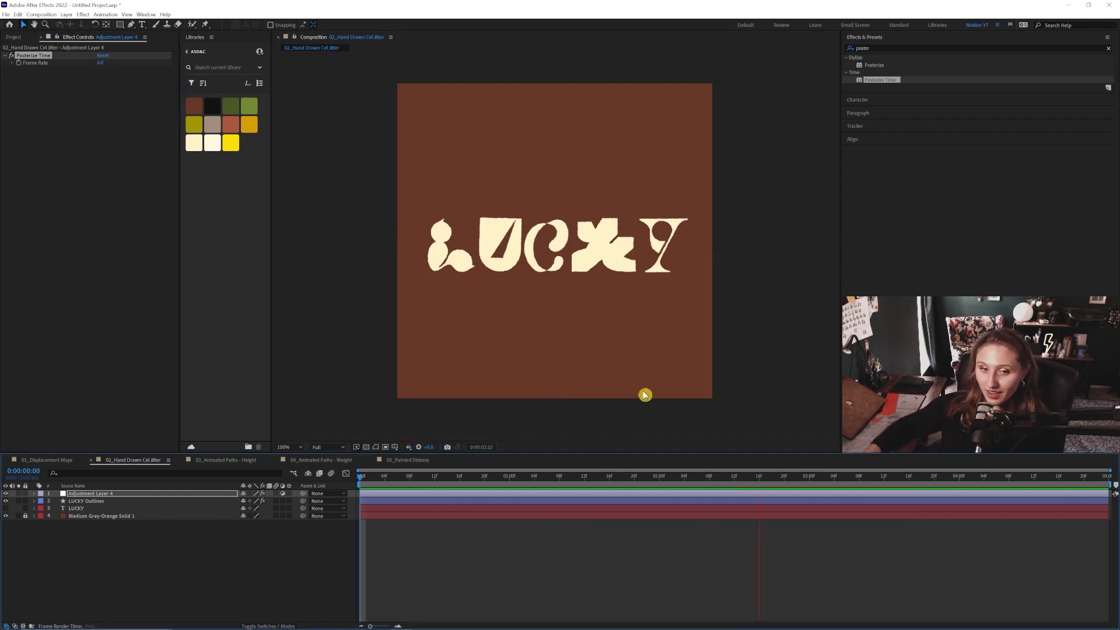
pyautogui.press('space')
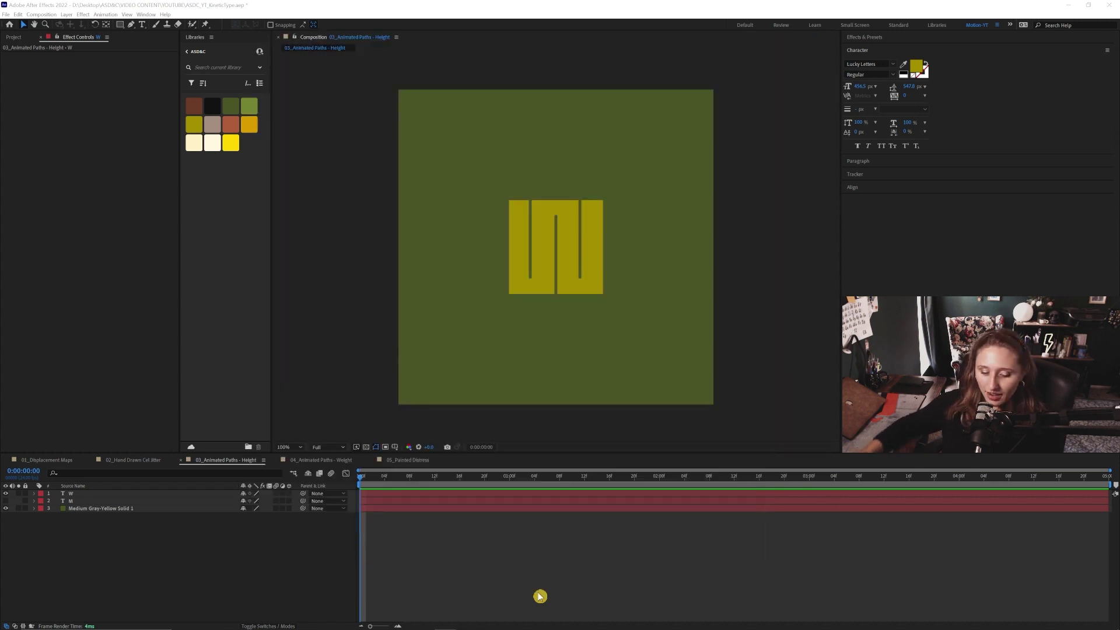
# - Create shapes from the W text layer in the 03_Animated Paths - Height composition
pyautogui.click(553, 551)
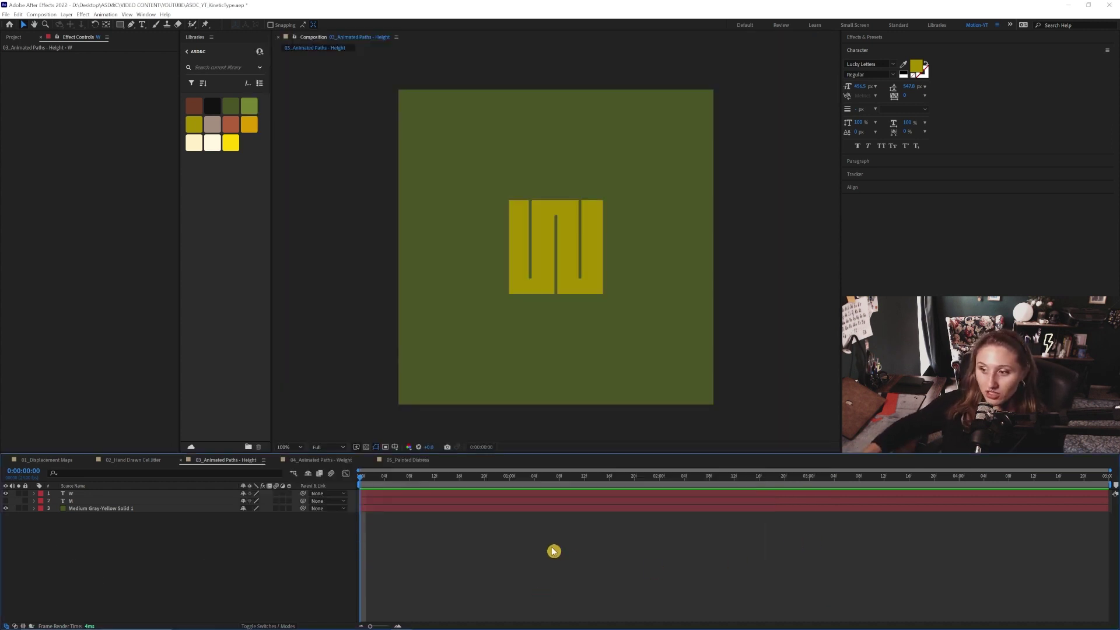
pyautogui.click(414, 496)
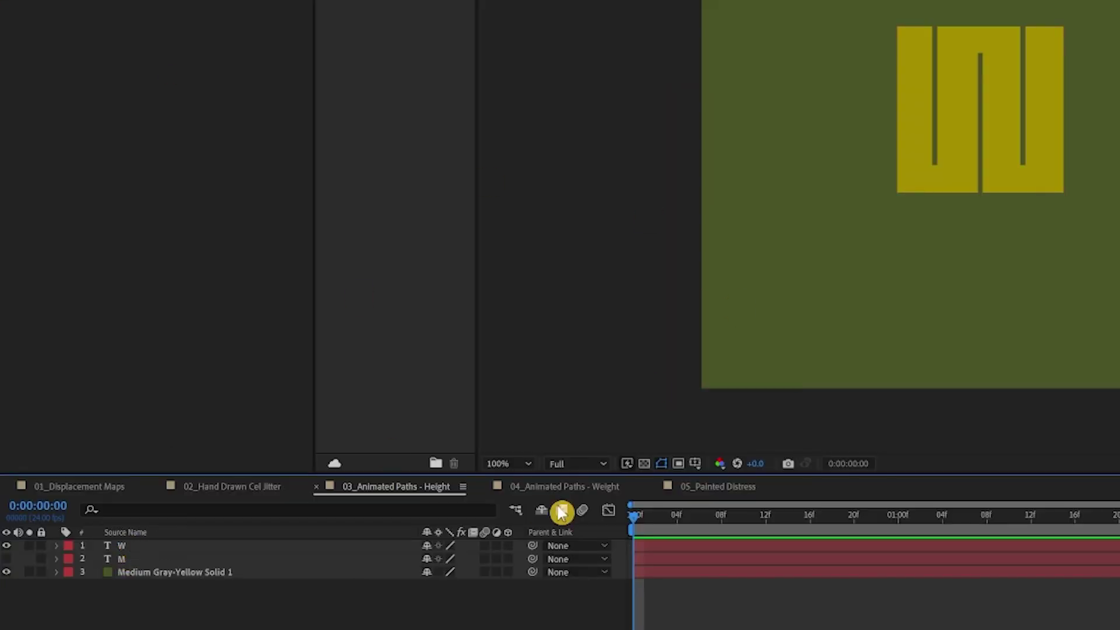
pyautogui.click(121, 548)
pyautogui.rightClick(121, 548)
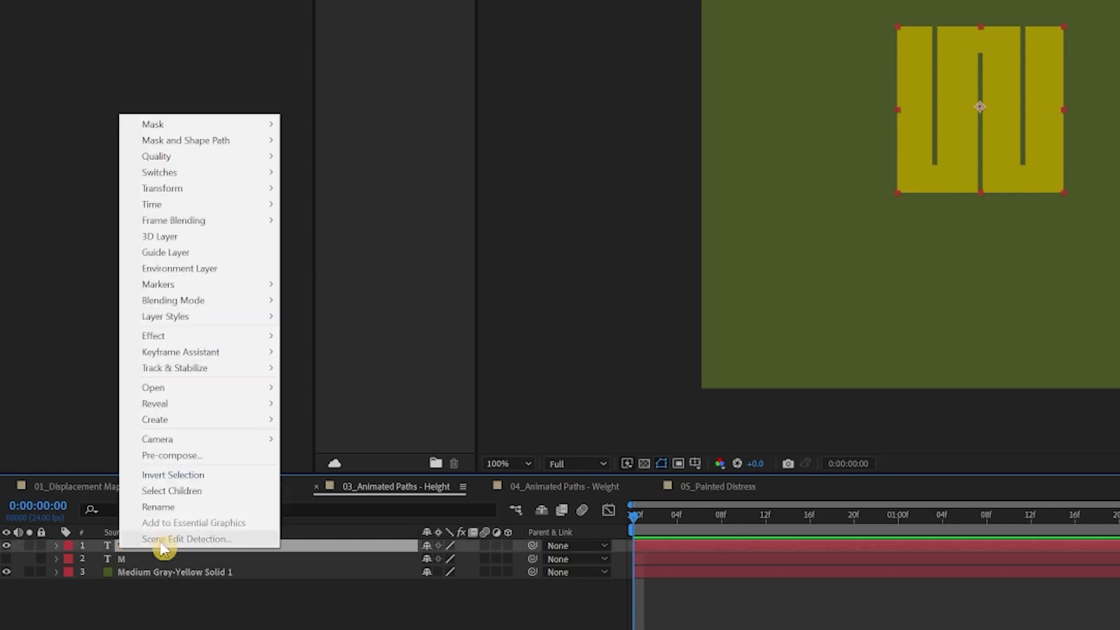
pyautogui.moveTo(237, 419)
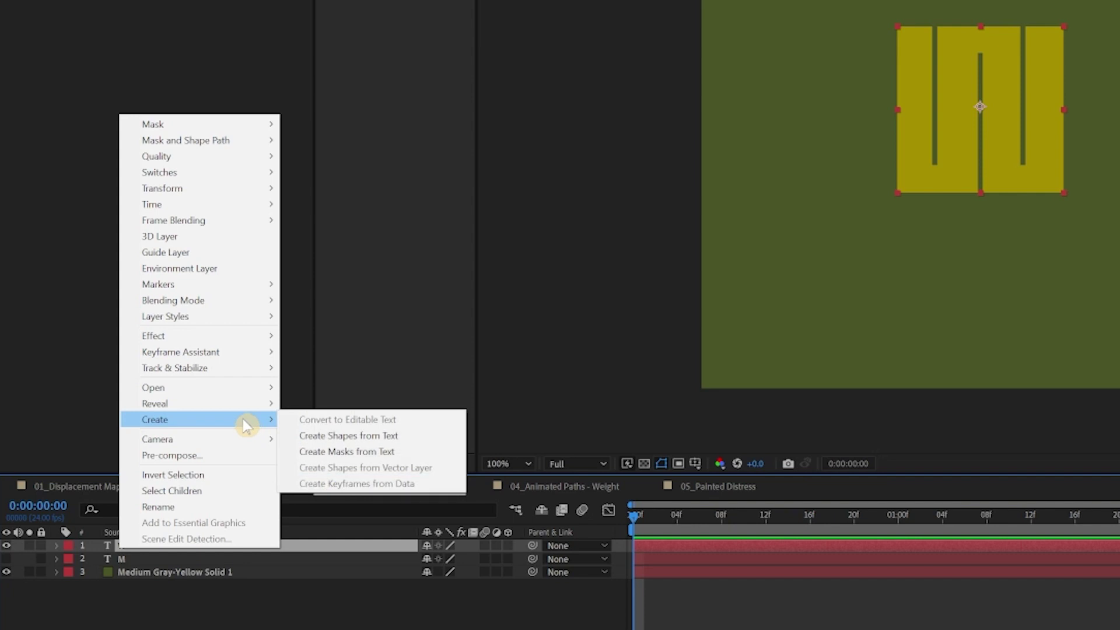
pyautogui.click(362, 435)
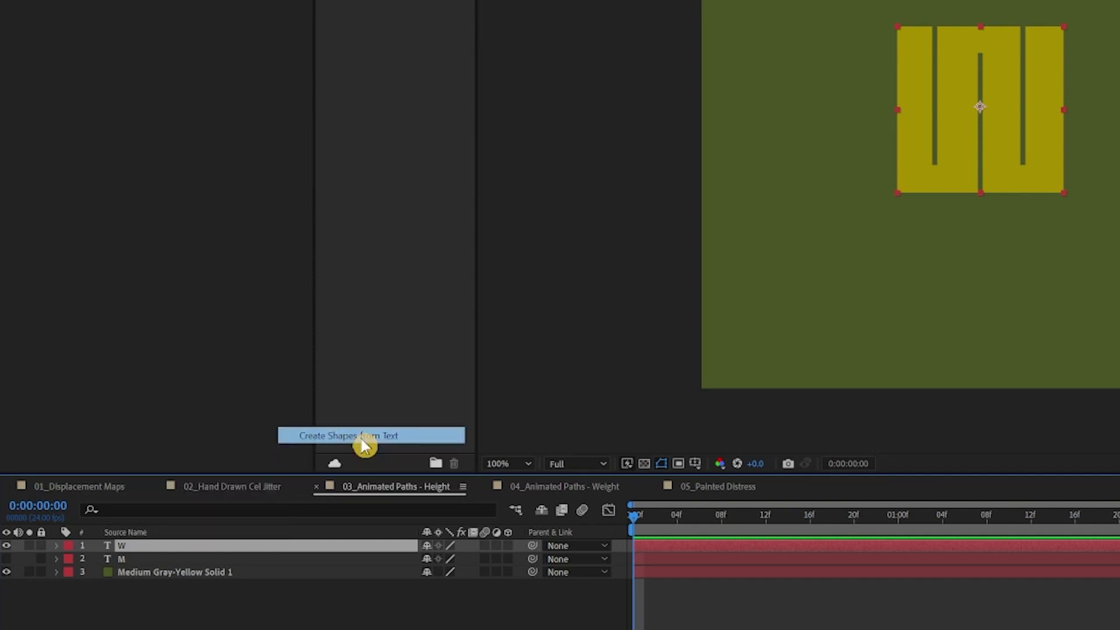
pyautogui.click(492, 622)
# - Expand the W Outlines layer down to the letter's Path and set a Path keyframe at 0:00:00:00
pyautogui.click(1003, 85)
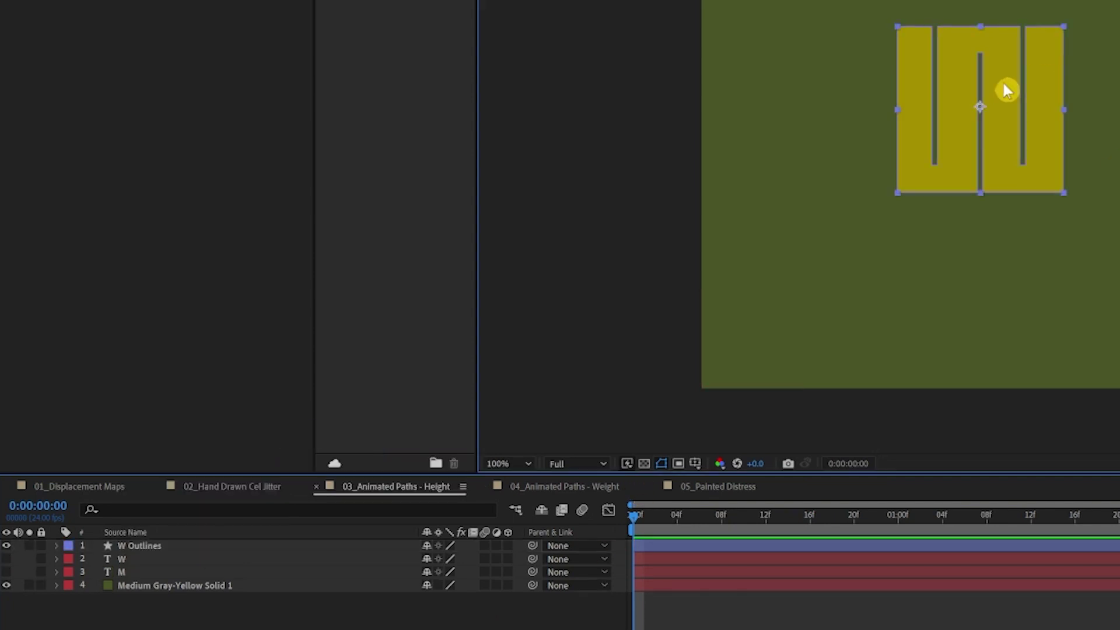
pyautogui.scroll(2, 1009, 64)
pyautogui.click(129, 25)
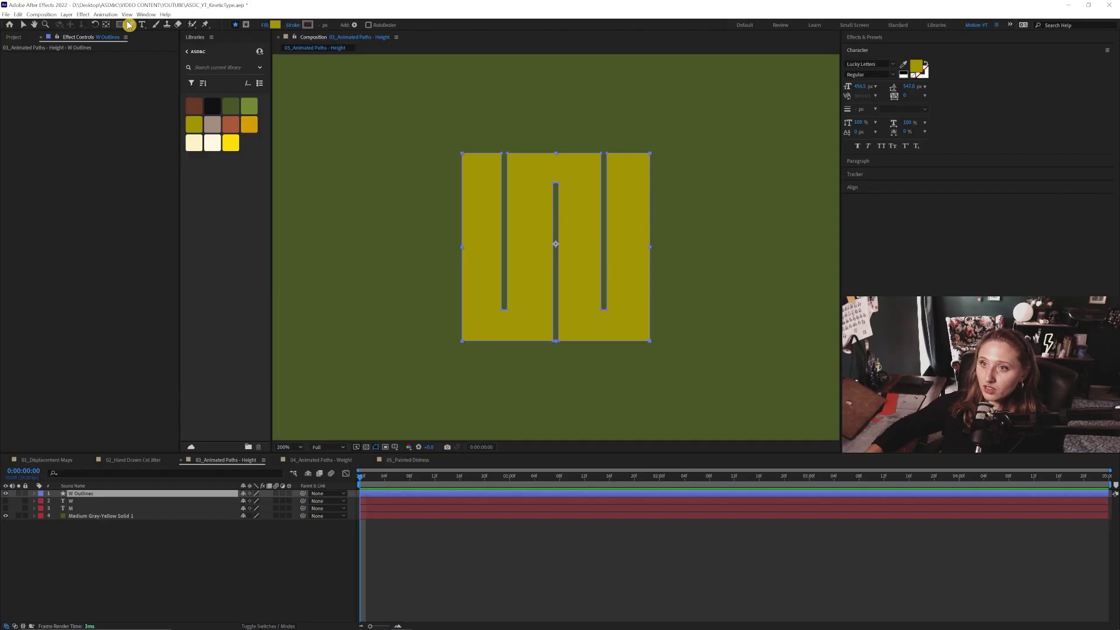
pyautogui.scroll(1, 602, 152)
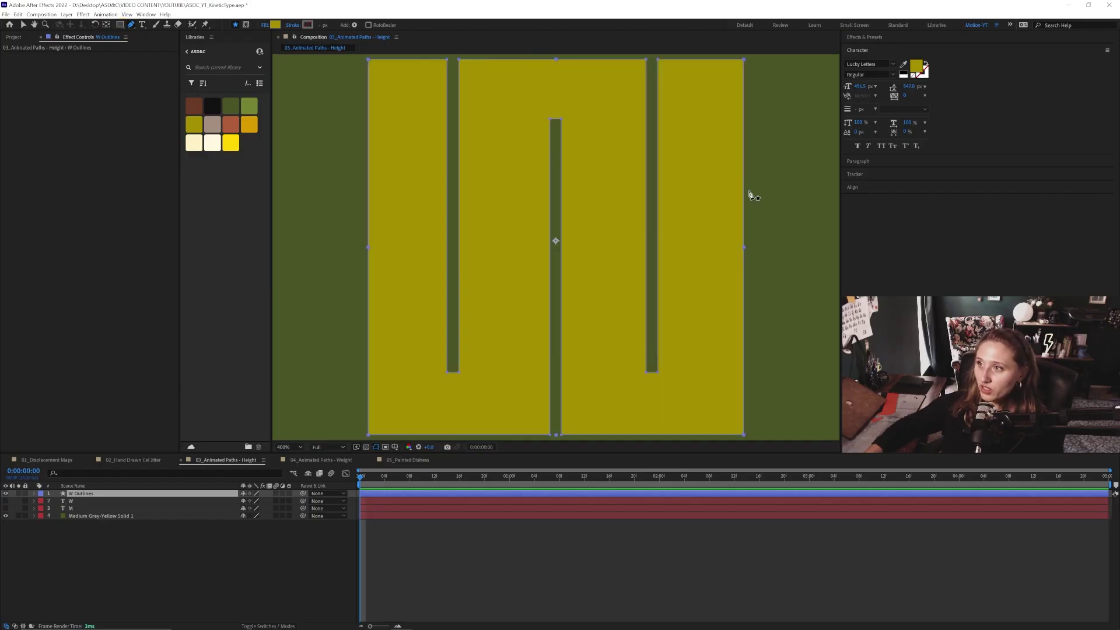
pyautogui.press(',')
pyautogui.press(',')
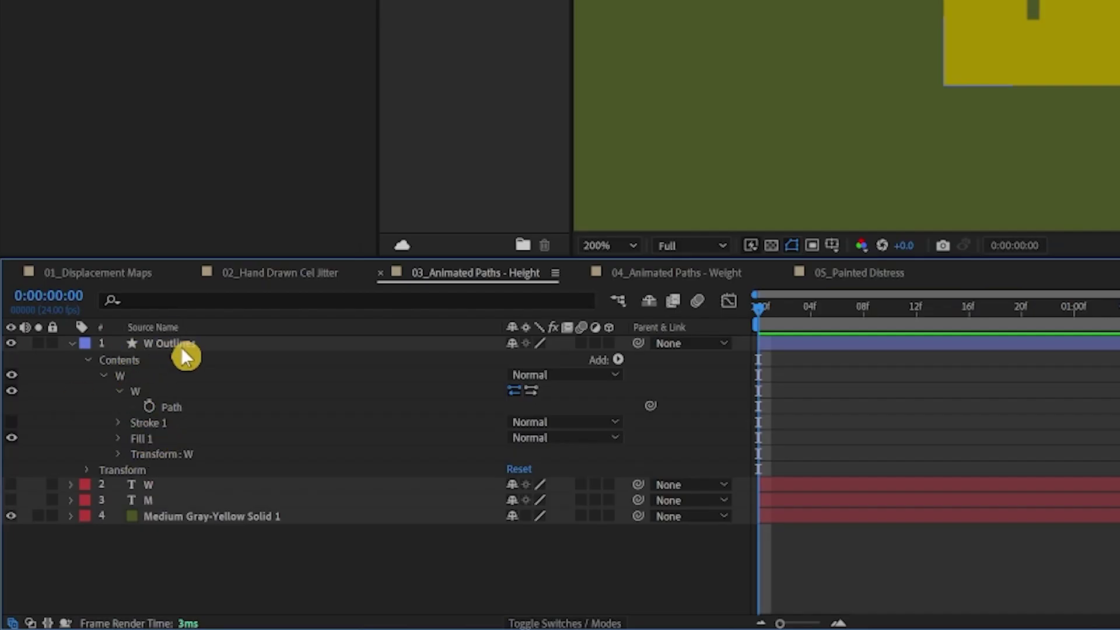
pyautogui.click(179, 346)
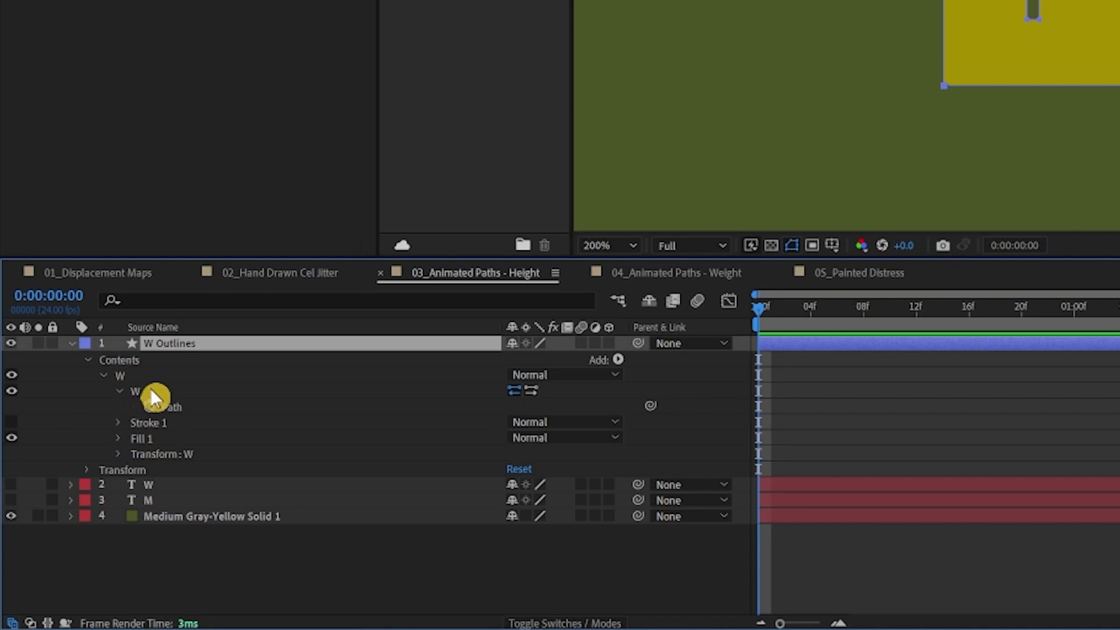
pyautogui.click(193, 404)
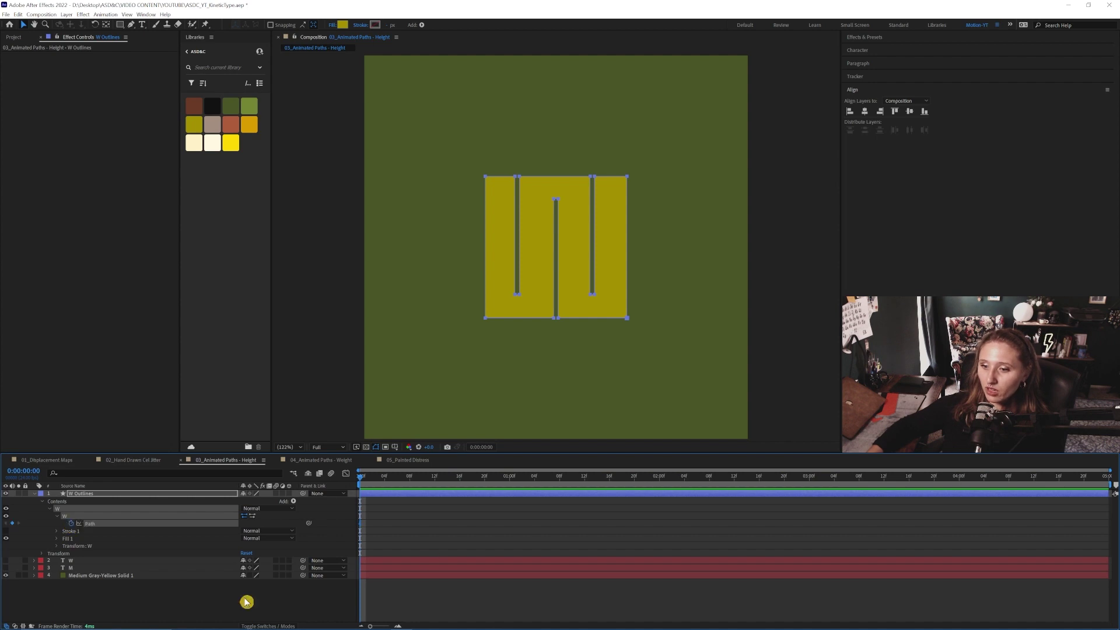
# - At 0:00:01:00, stretch the W by moving its lower path points down near the composition's bottom edge with the Pen tool
pyautogui.moveTo(400, 483); pyautogui.dragTo(509, 483)
pyautogui.press('g')
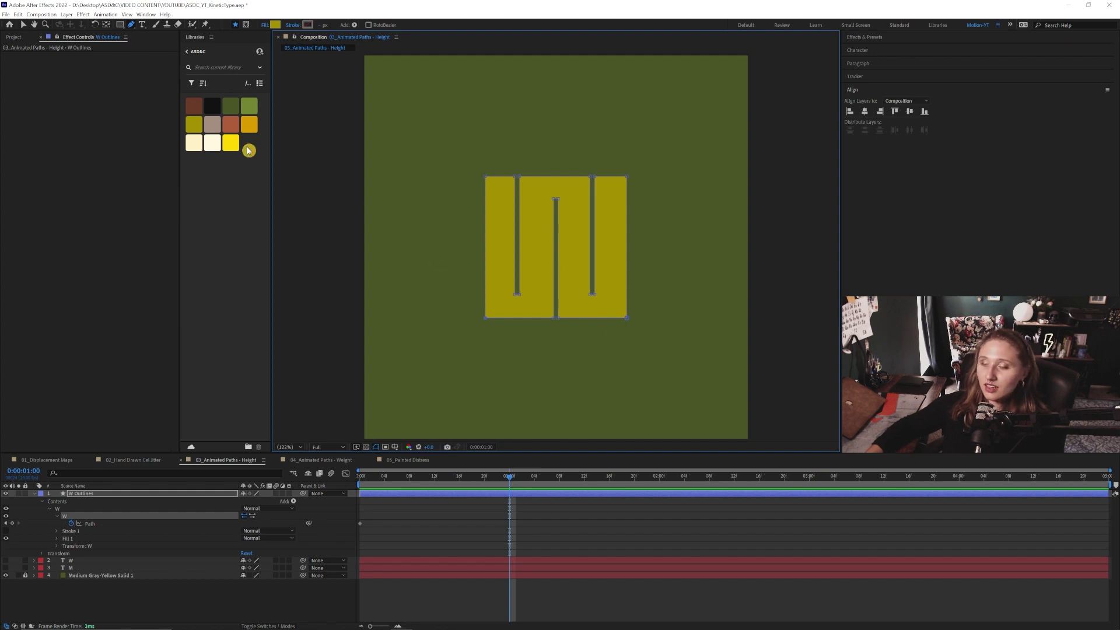
pyautogui.press('.')
pyautogui.press('.')
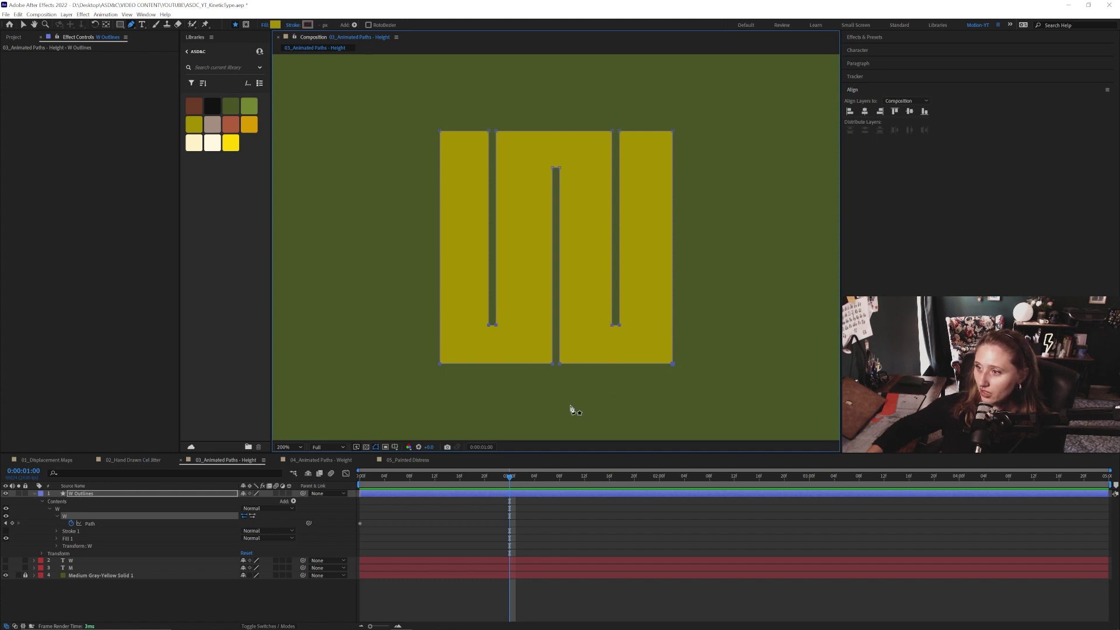
pyautogui.press(',')
pyautogui.click(516, 486)
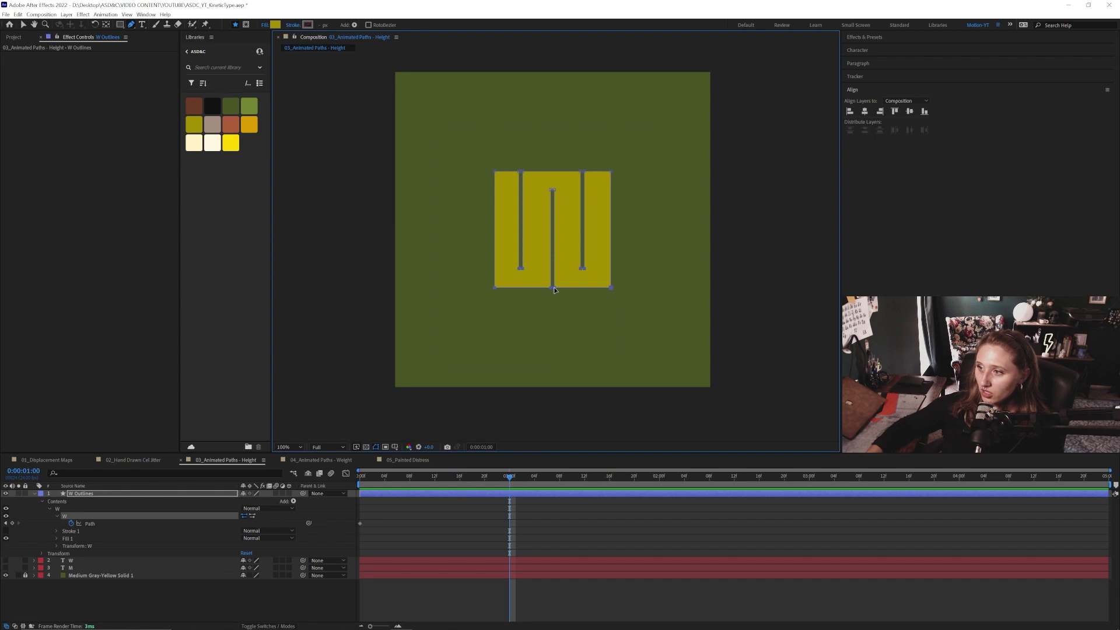
pyautogui.moveTo(554, 289); pyautogui.dragTo(547, 368)
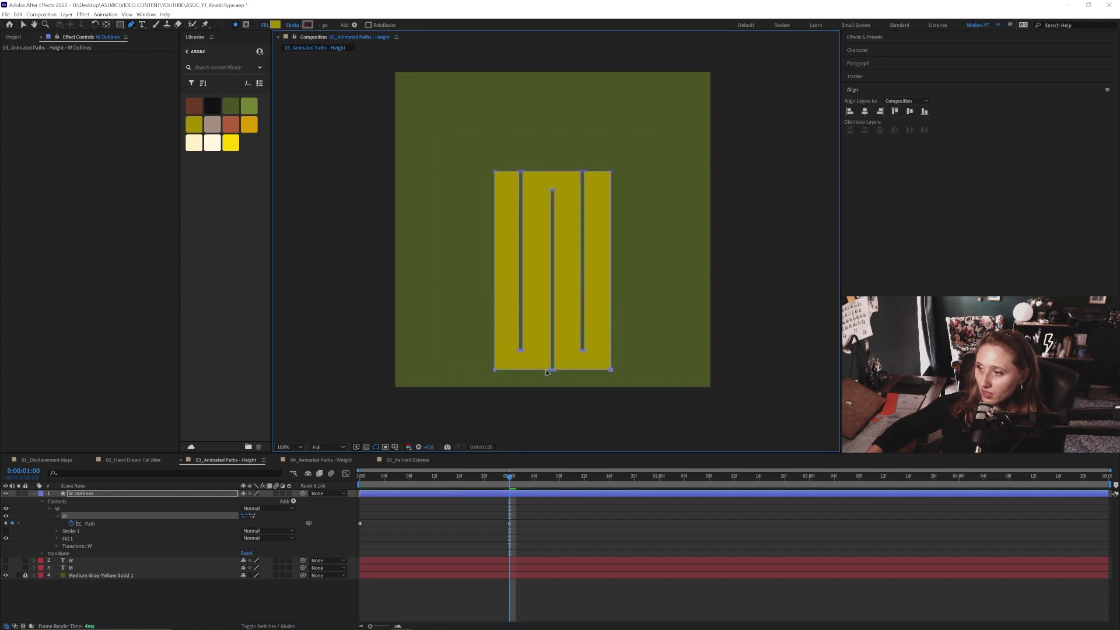
# - Move the W's upper path points up near the composition's top edge at 0:00:01:00 and play back the stretch
pyautogui.press('.')
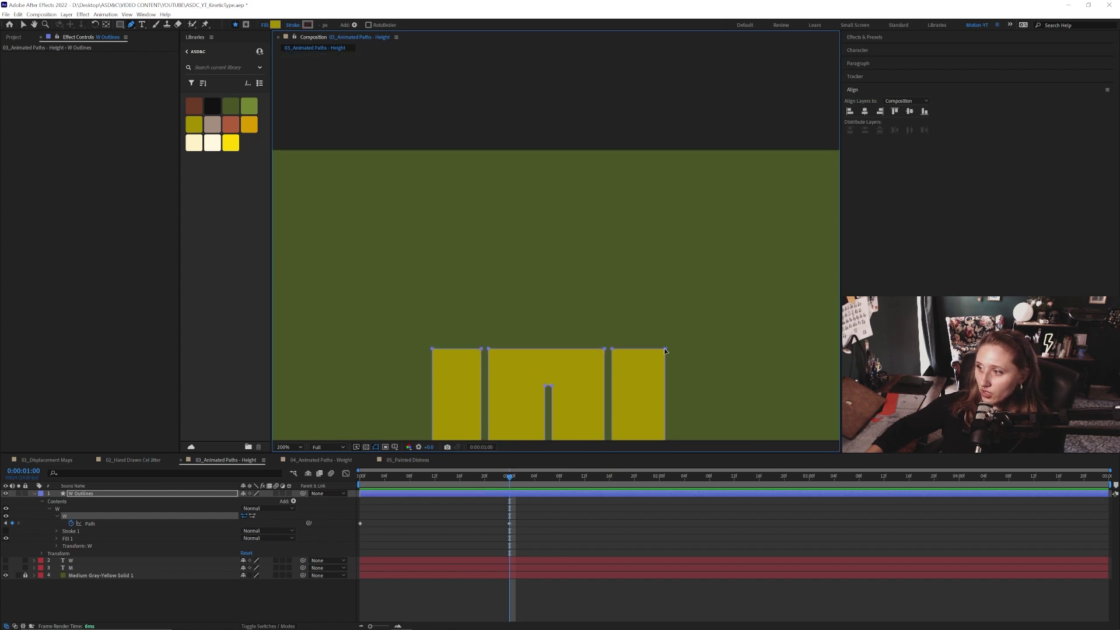
pyautogui.moveTo(663, 348); pyautogui.dragTo(653, 196)
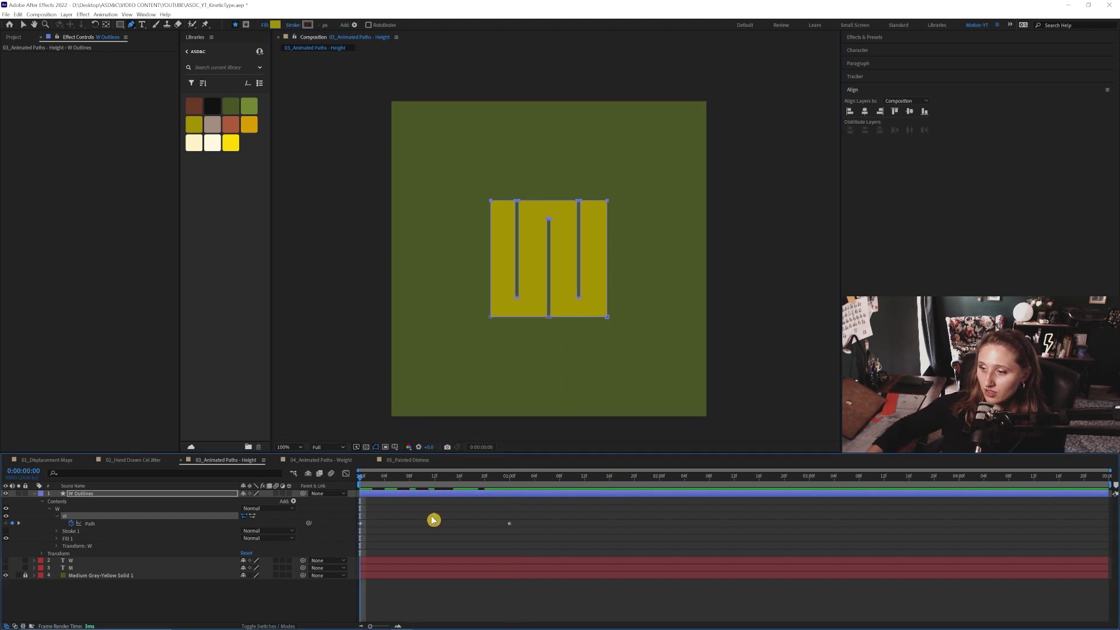
pyautogui.press('space')
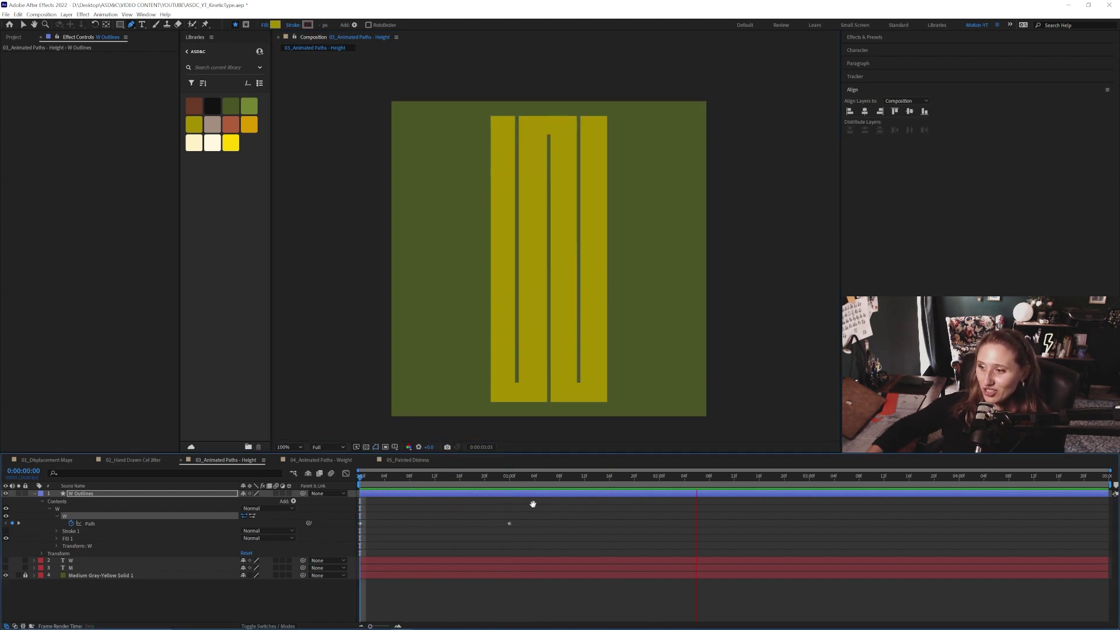
pyautogui.press('space')
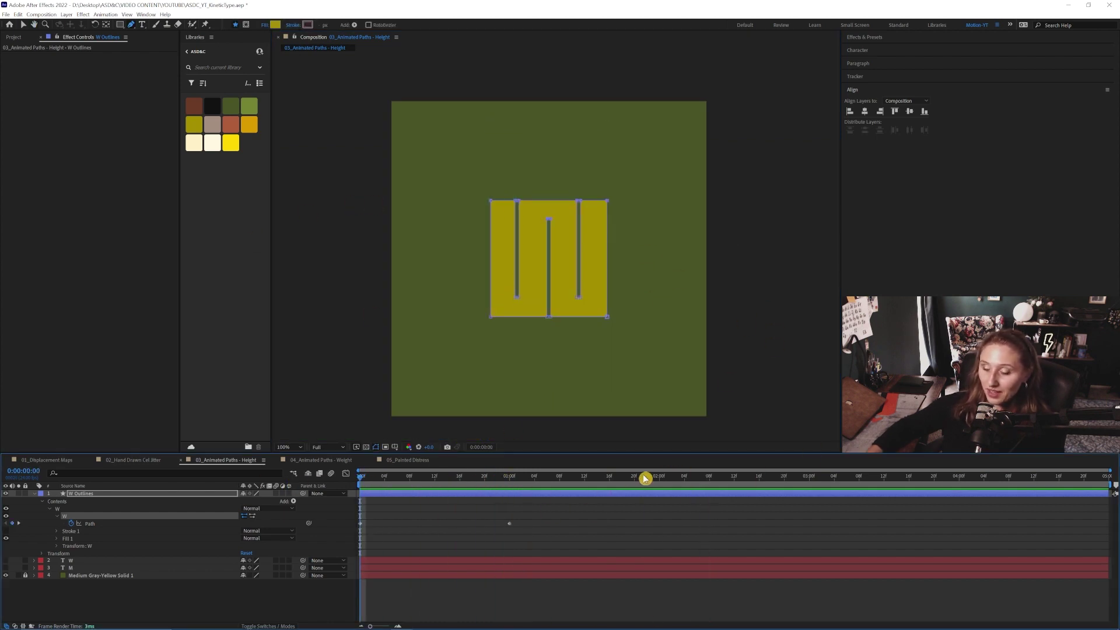
# - Select both Path keyframes of the W and apply Easy Ease to them
pyautogui.moveTo(476, 483); pyautogui.dragTo(509, 483)
pyautogui.click(581, 513)
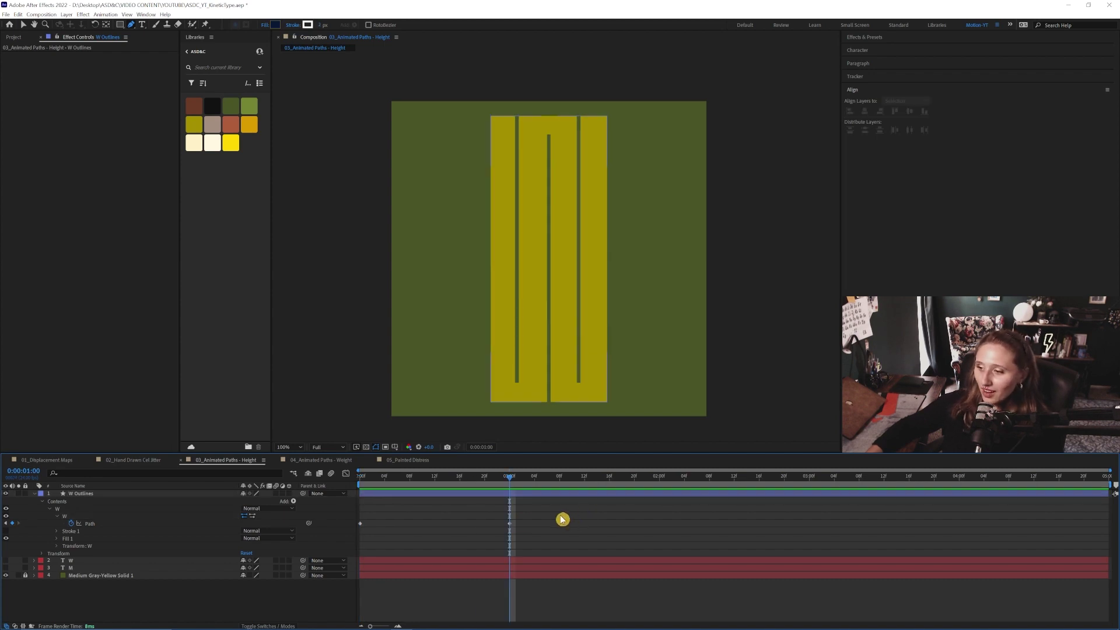
pyautogui.moveTo(555, 513); pyautogui.dragTo(365, 527)
pyautogui.rightClick(362, 526)
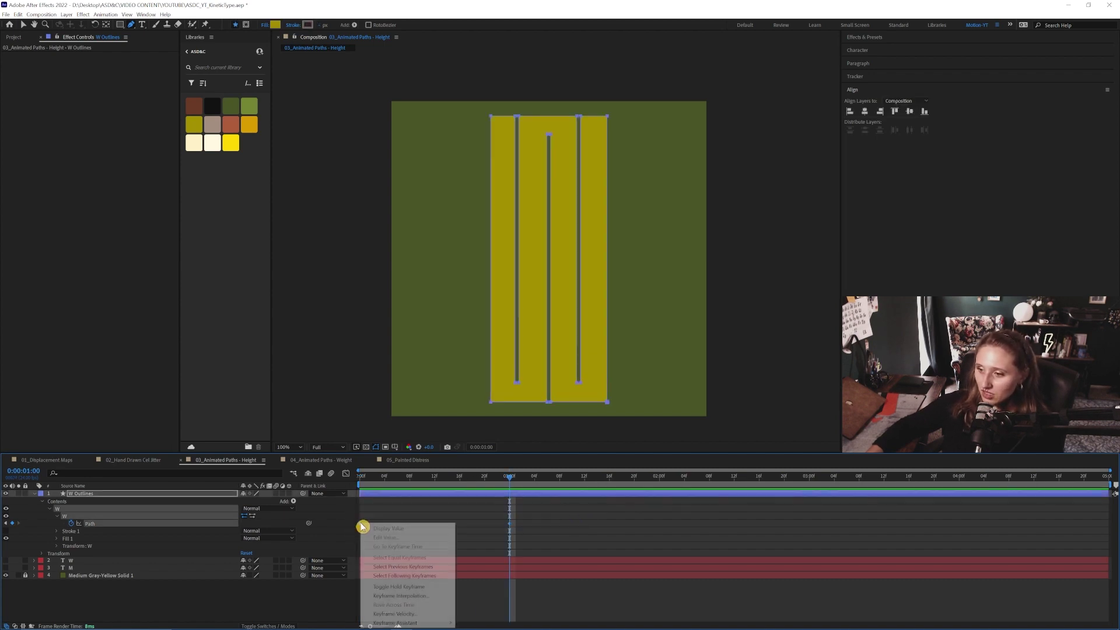
pyautogui.press('F9')
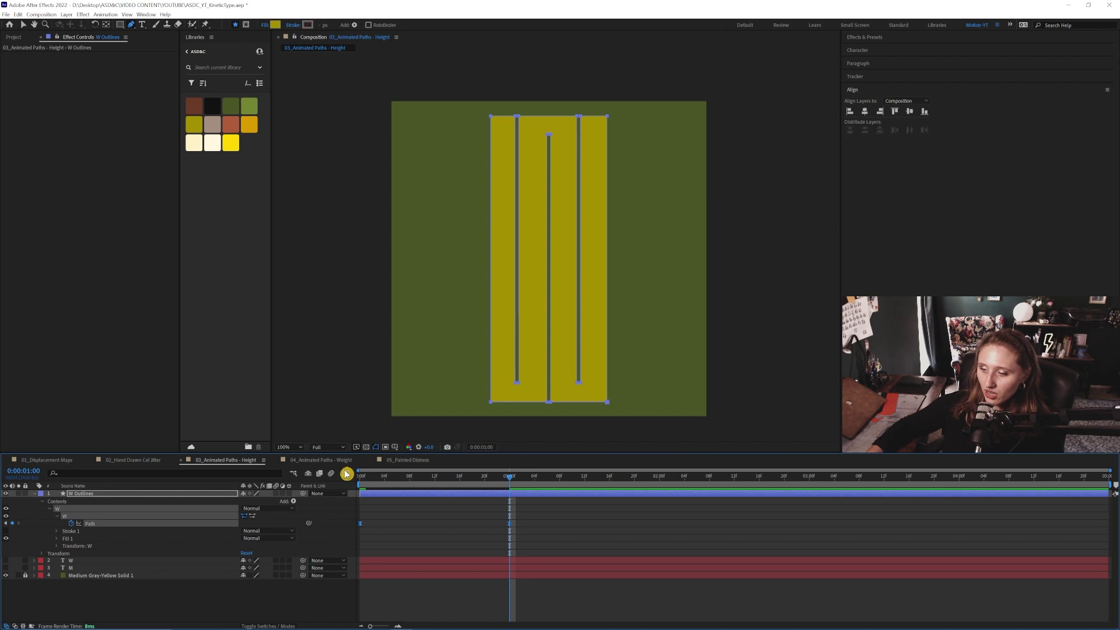
# - Reshape the W's Path speed graph so the stretch starts fast and eases out slowly, and play back the animation
pyautogui.click(346, 474)
pyautogui.press('v')
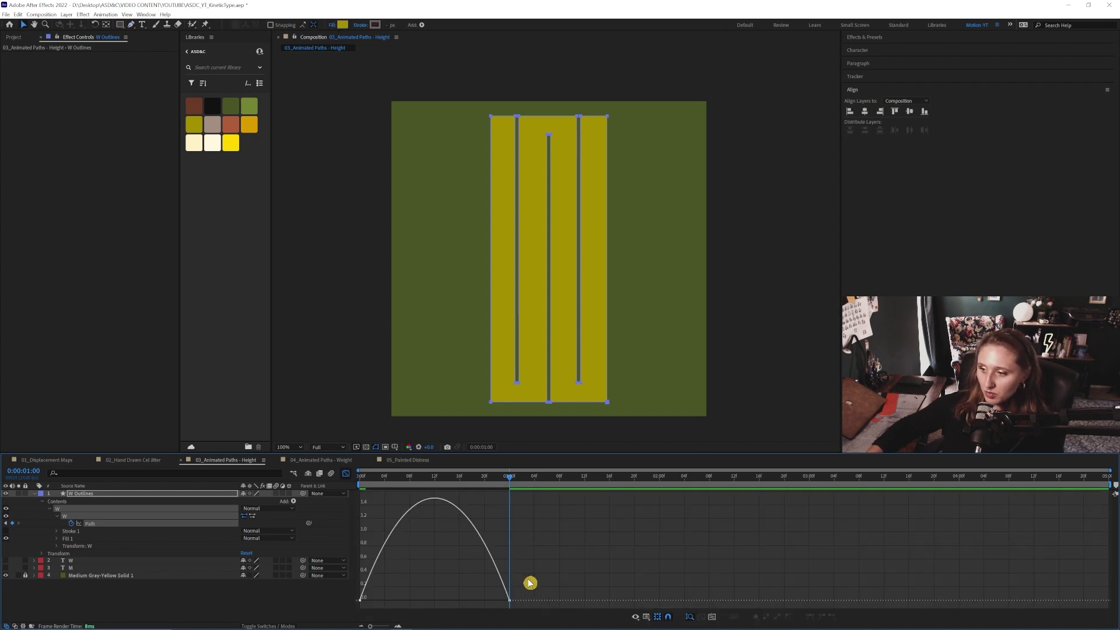
pyautogui.moveTo(528, 579); pyautogui.dragTo(375, 606)
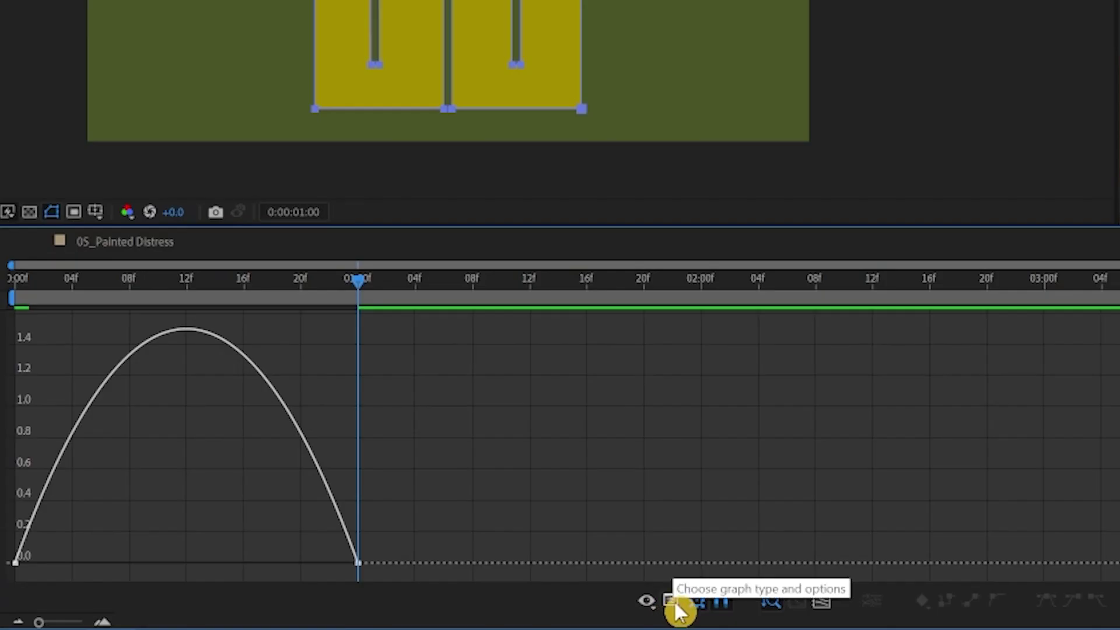
pyautogui.click(672, 602)
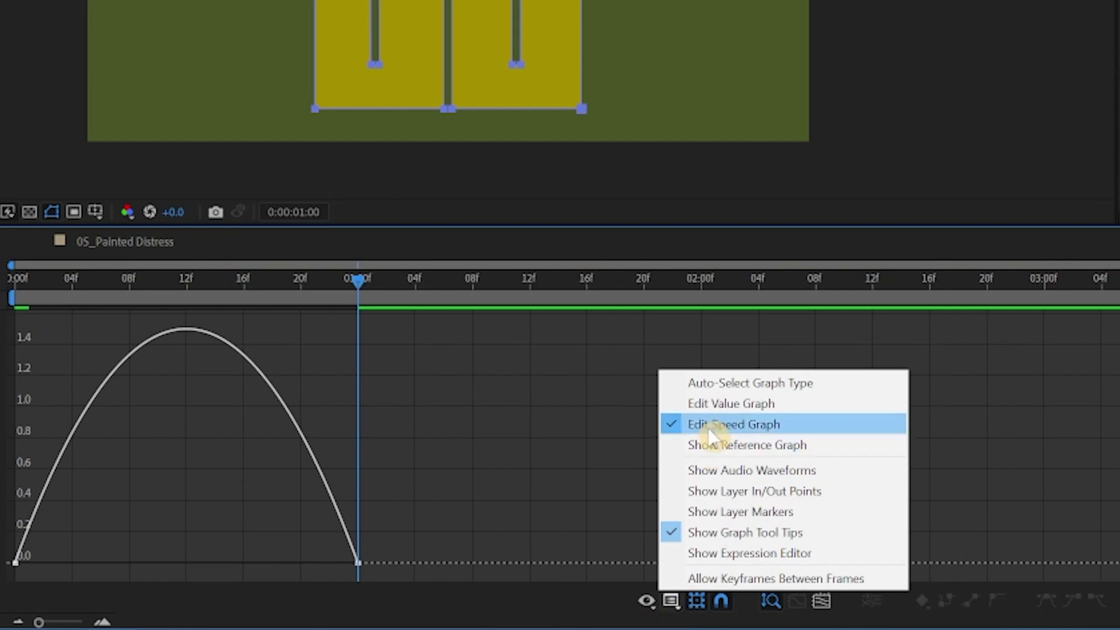
pyautogui.click(407, 414)
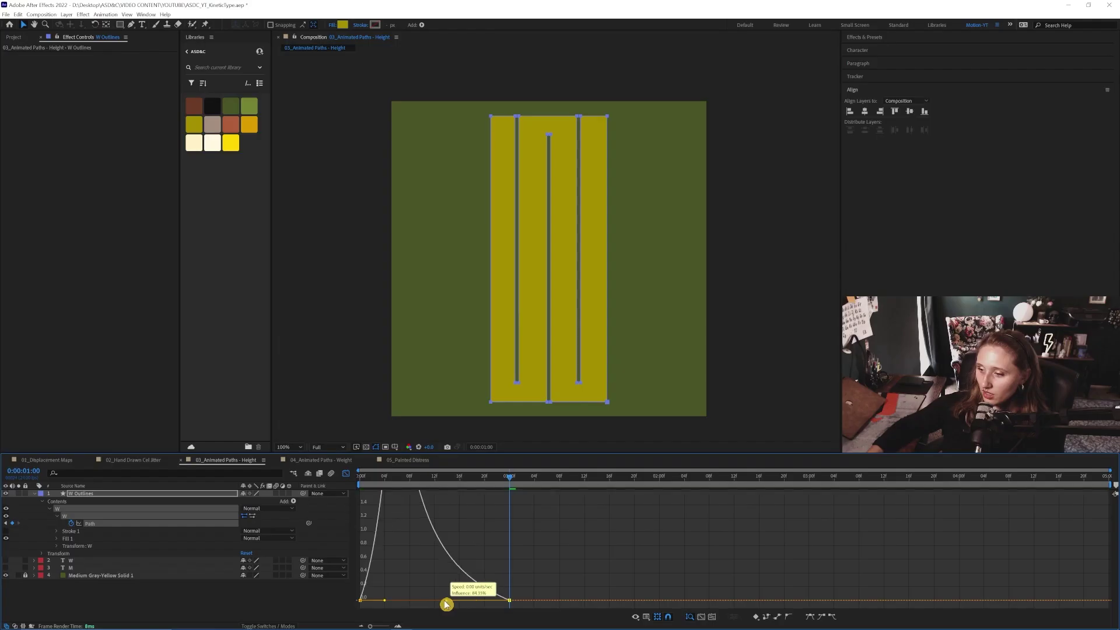
pyautogui.moveTo(444, 600); pyautogui.dragTo(375, 600)
pyautogui.moveTo(380, 480); pyautogui.dragTo(323, 486)
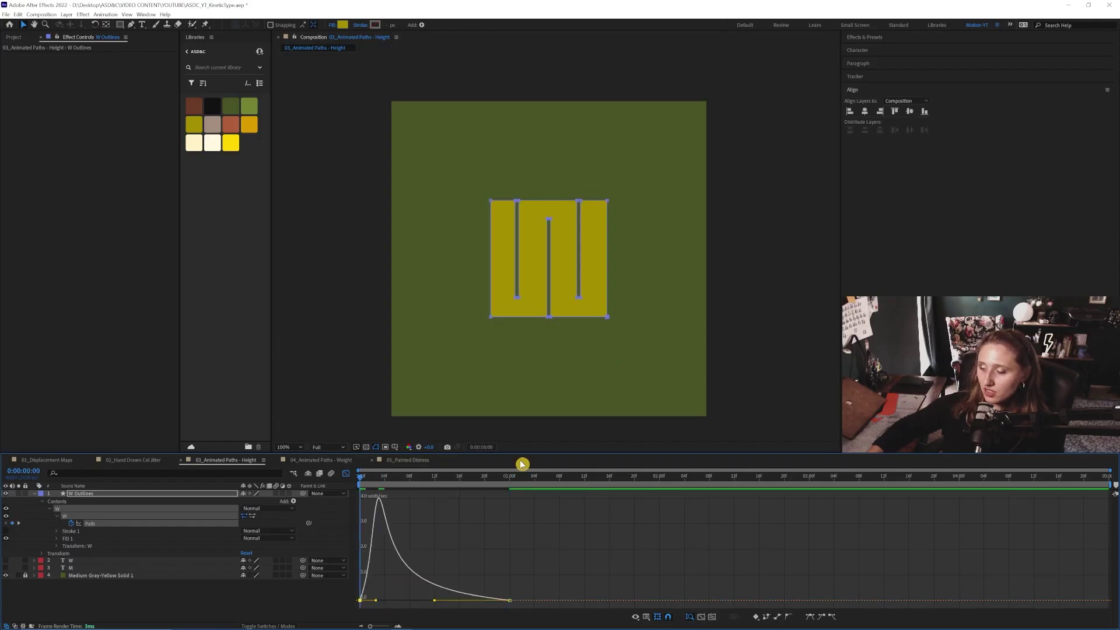
pyautogui.press('space')
pyautogui.press('space')
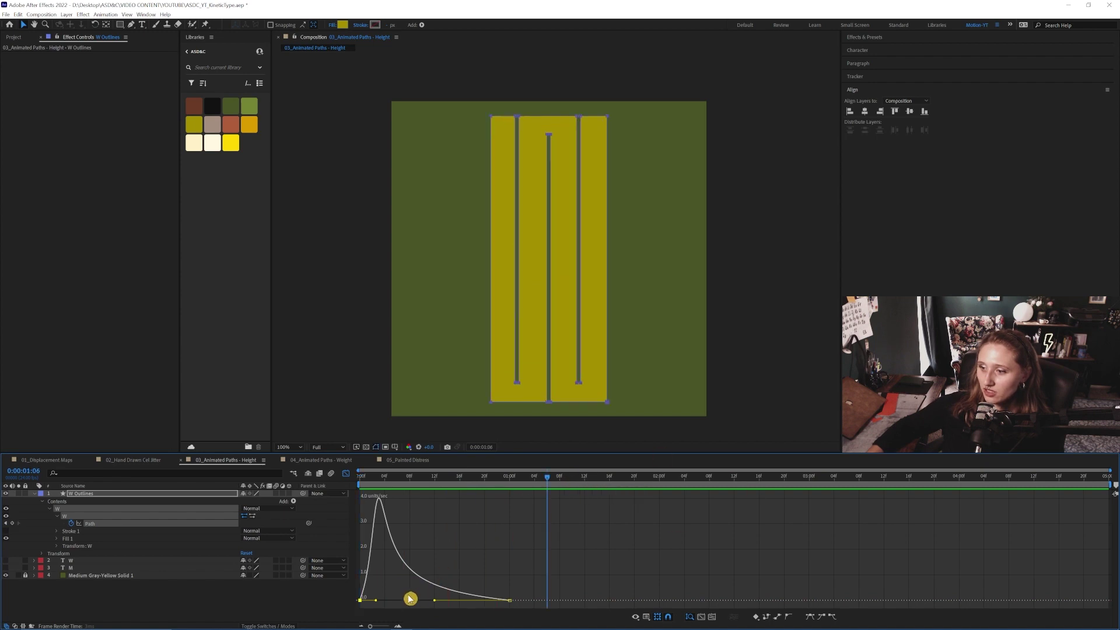
# - Move the speed graph's peak even closer to the first Path keyframe, close the graph and play back the stretch
pyautogui.moveTo(376, 600); pyautogui.dragTo(371, 600)
pyautogui.press('Home')
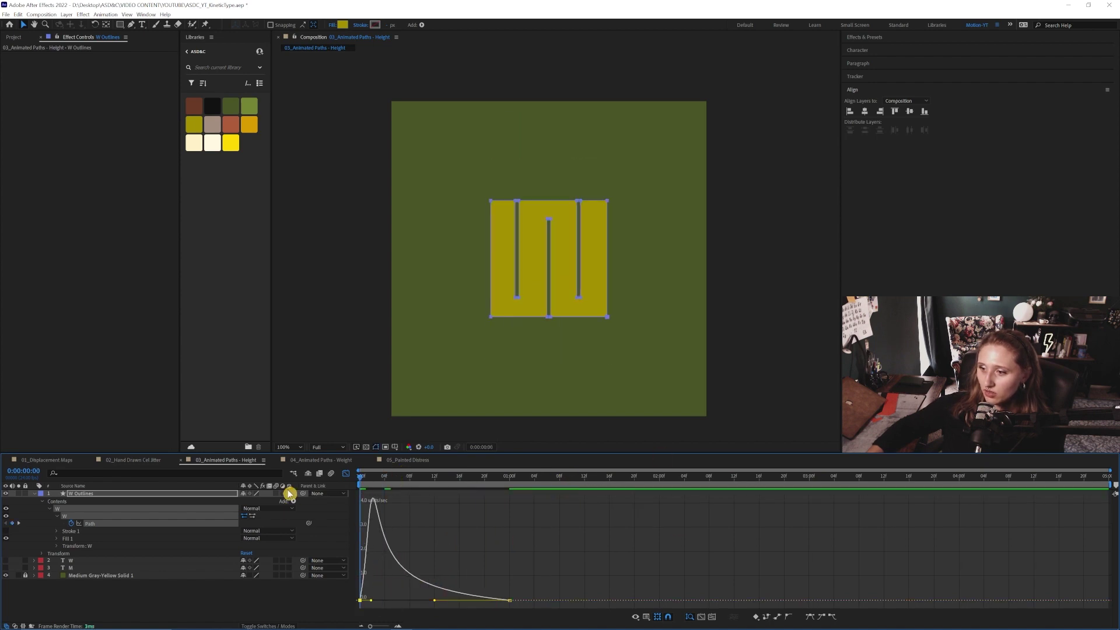
pyautogui.press('space')
pyautogui.hotkey('shift', 'F3')
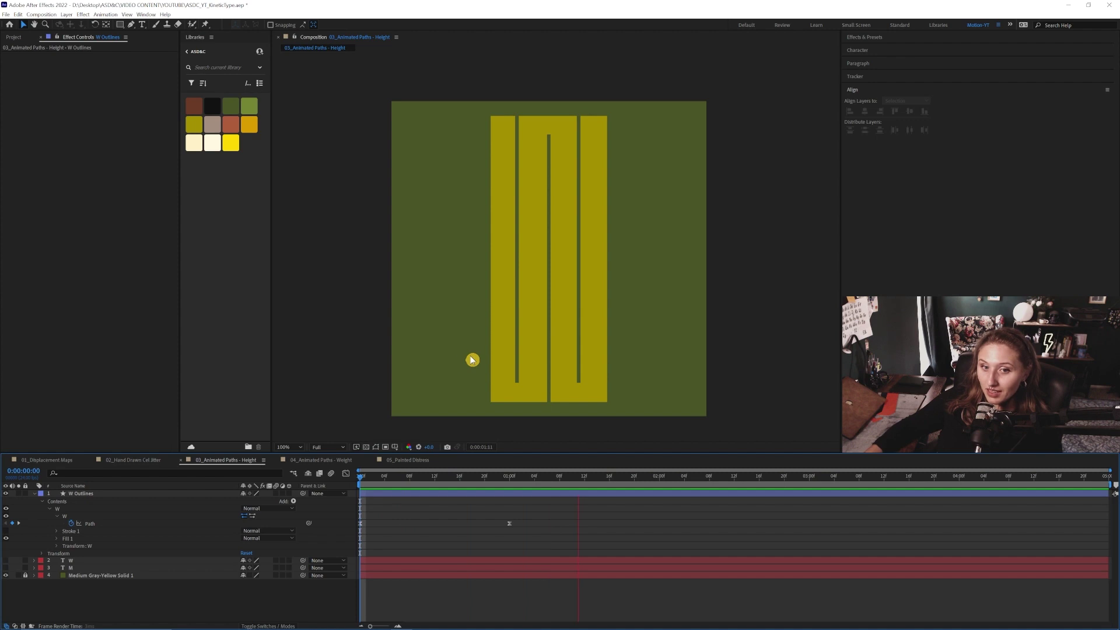
pyautogui.press('space')
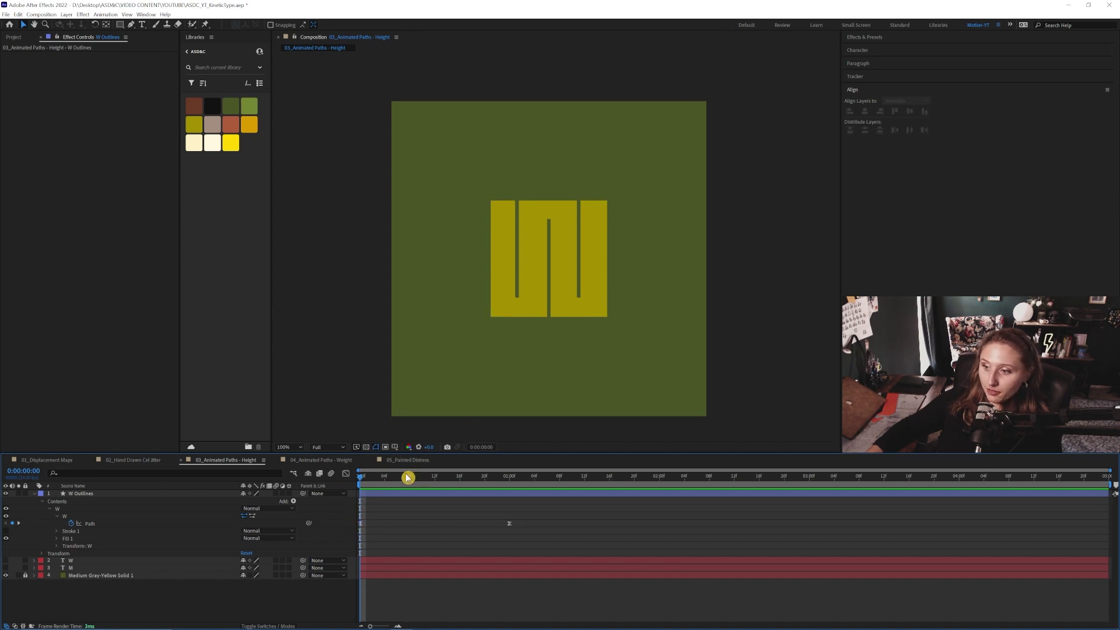
# - Loop the W's Path keyframes with the expression valueAtTime(time % key(numKeys).time) and preview the loop
pyautogui.moveTo(399, 478)
pyautogui.mouseDown()
pyautogui.moveTo(346, 481)
pyautogui.moveTo(413, 487)
pyautogui.mouseUp()
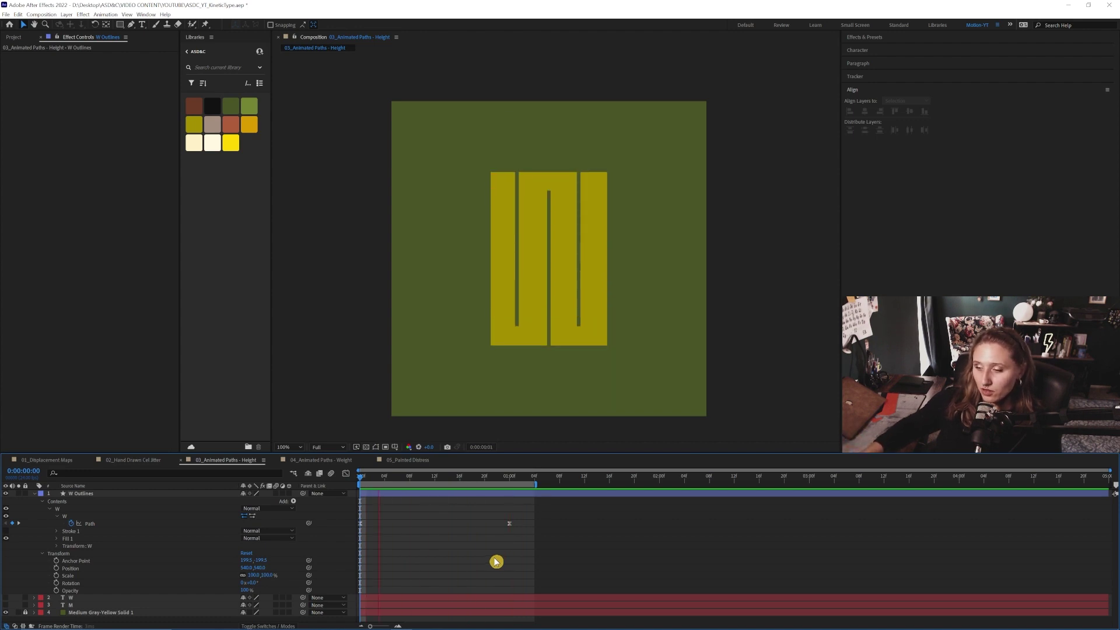
pyautogui.keyDown('alt'); pyautogui.click(70, 525); pyautogui.keyUp('alt')
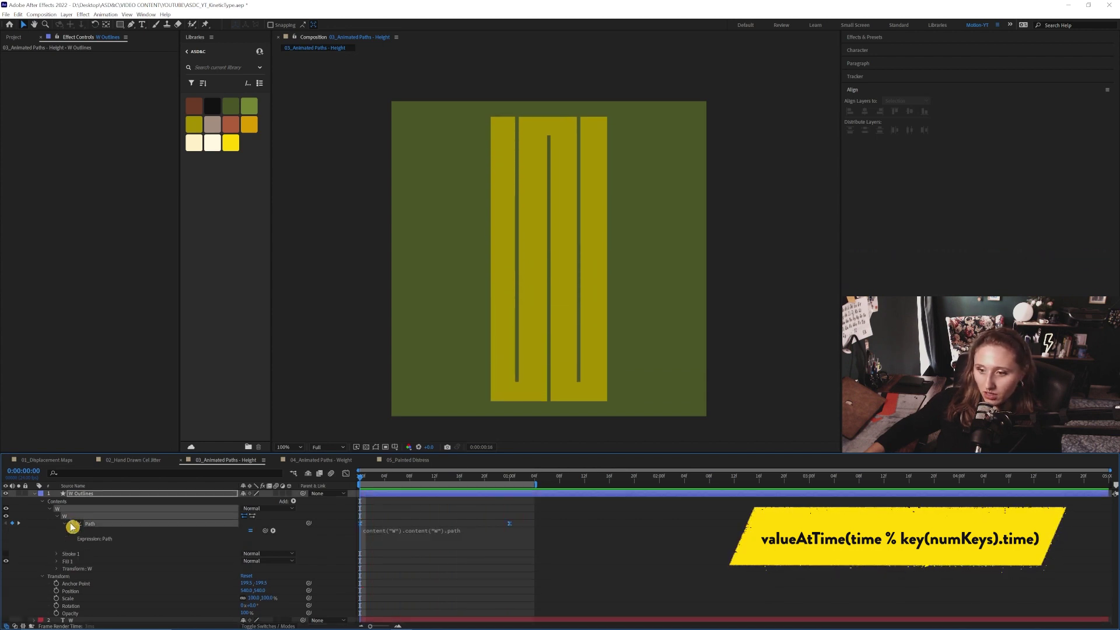
pyautogui.write('valueAtTime(time % key(numKeys).time)')
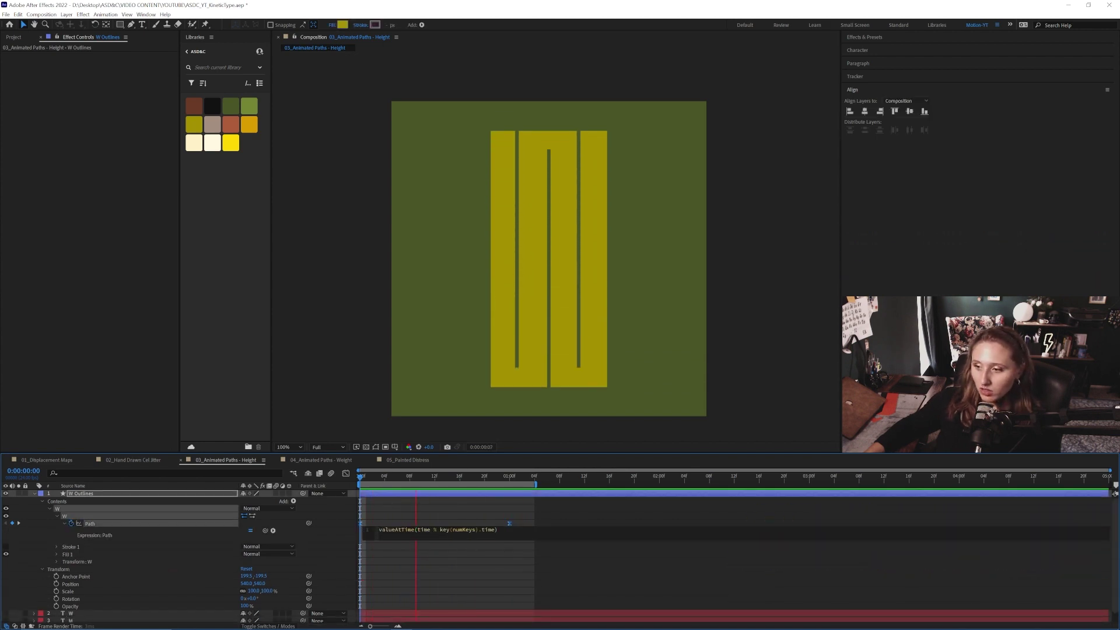
pyautogui.click(460, 477)
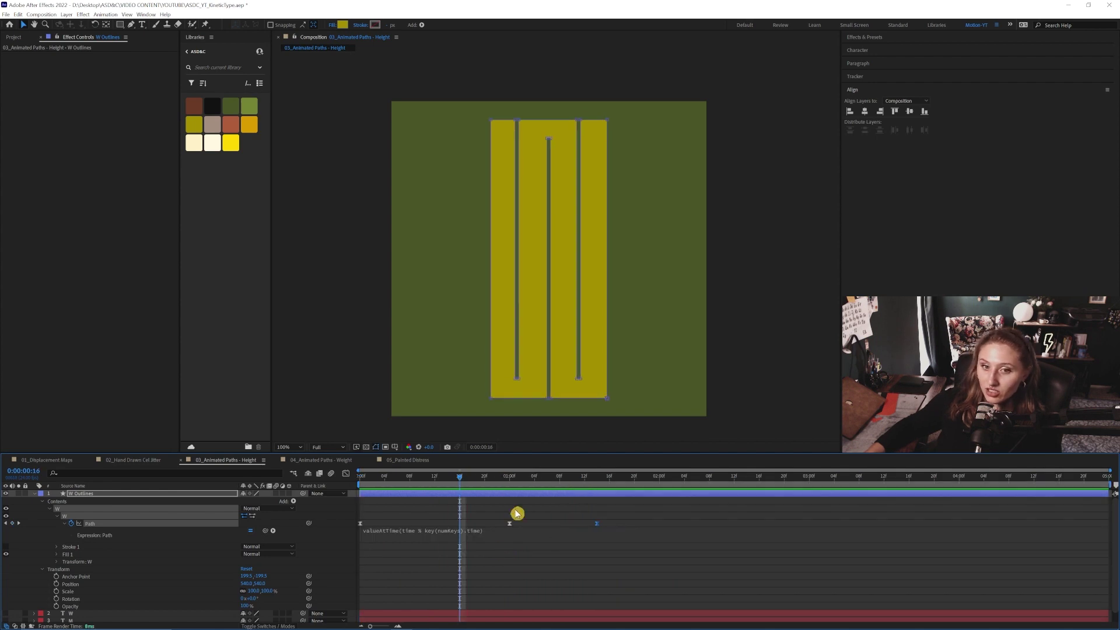
pyautogui.moveTo(426, 480); pyautogui.dragTo(359, 490)
pyautogui.press('space')
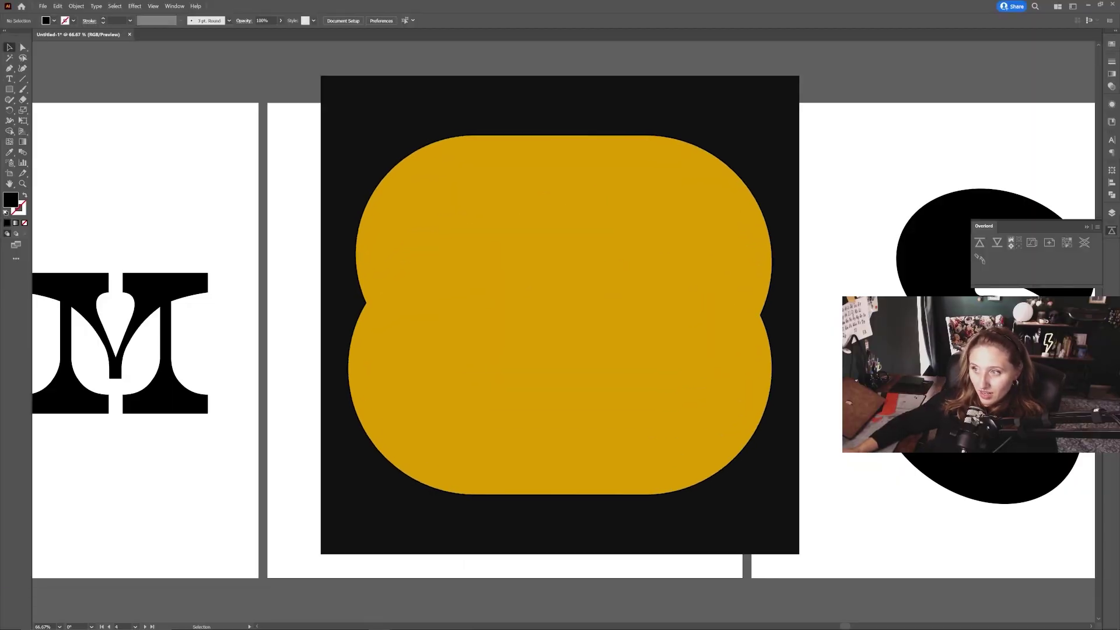
# - Switch to Illustrator, select the middle Z shape and preview an Offset Path of -19 pt on it
pyautogui.moveTo(417, 140); pyautogui.dragTo(589, 524)
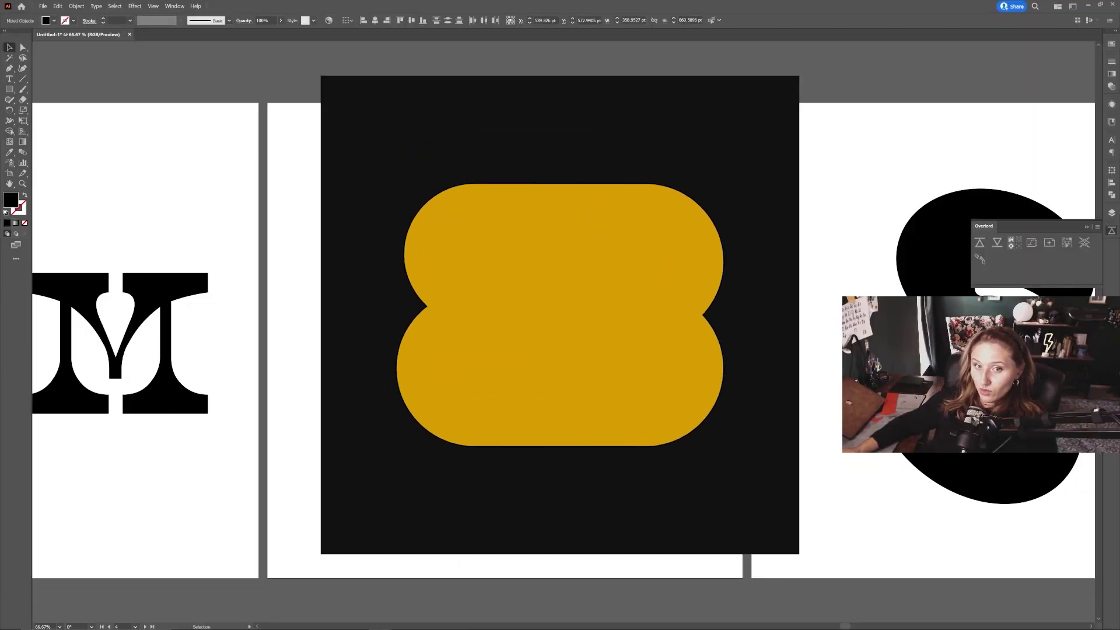
pyautogui.click(427, 284)
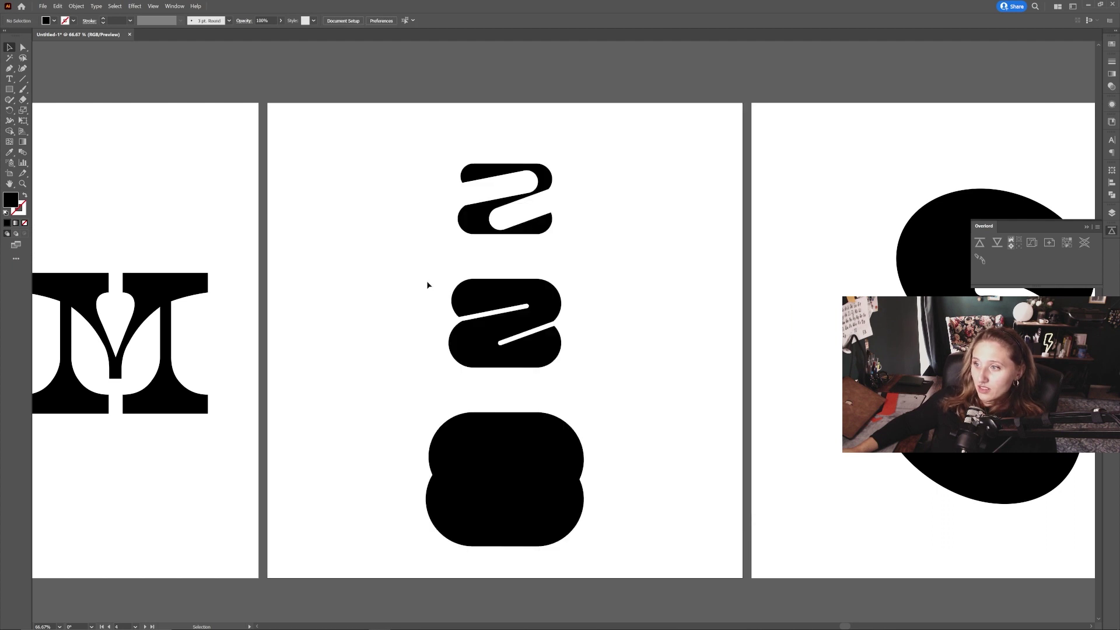
pyautogui.click(561, 358)
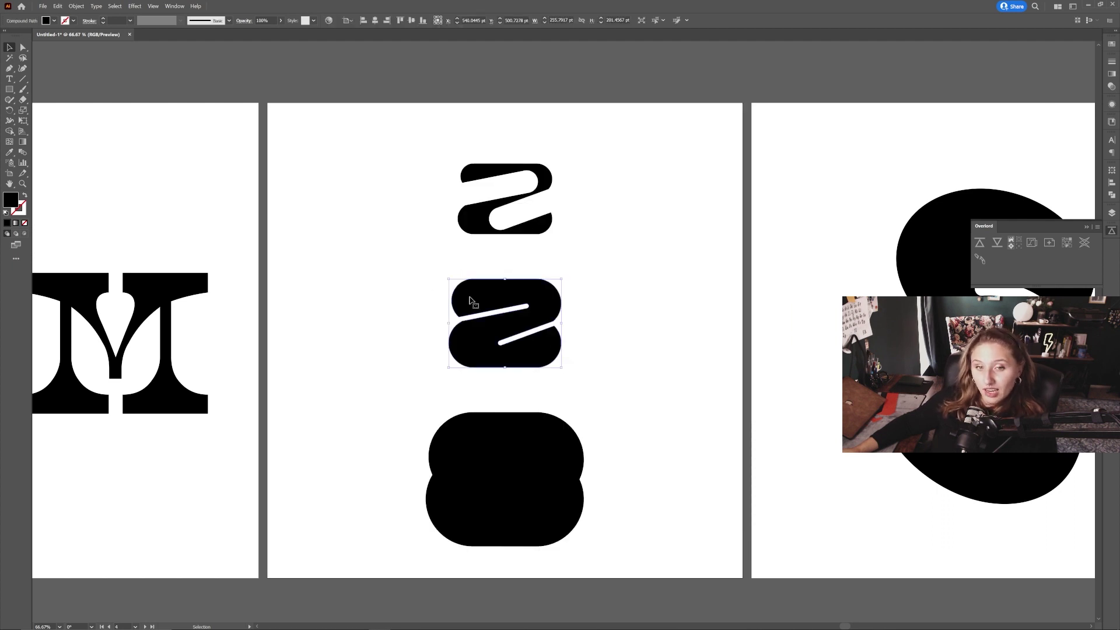
pyautogui.click(590, 325)
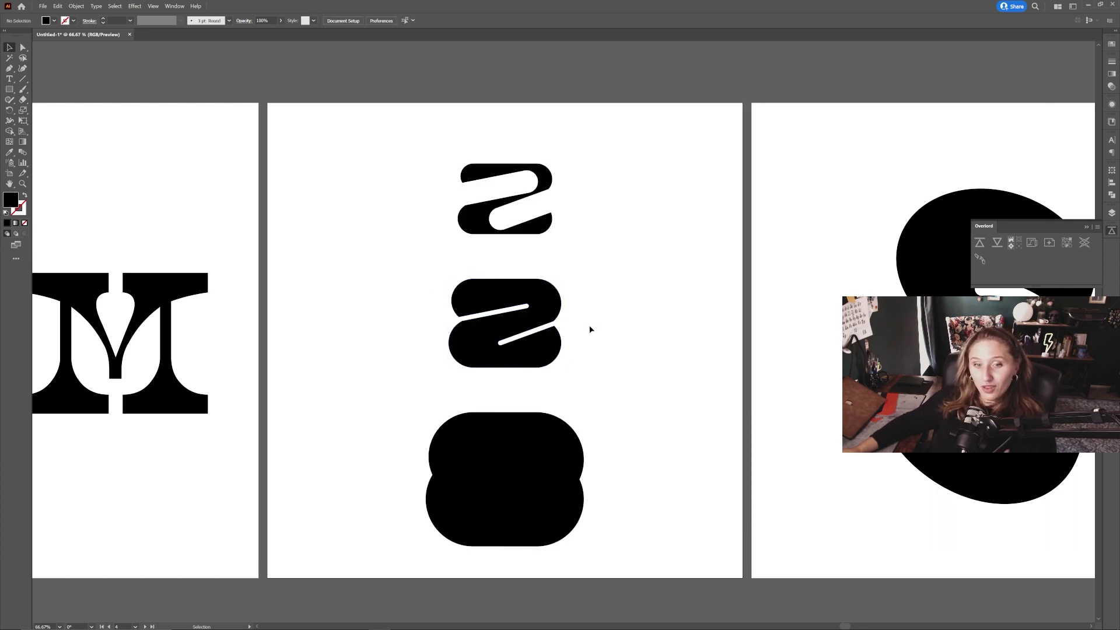
pyautogui.click(546, 321)
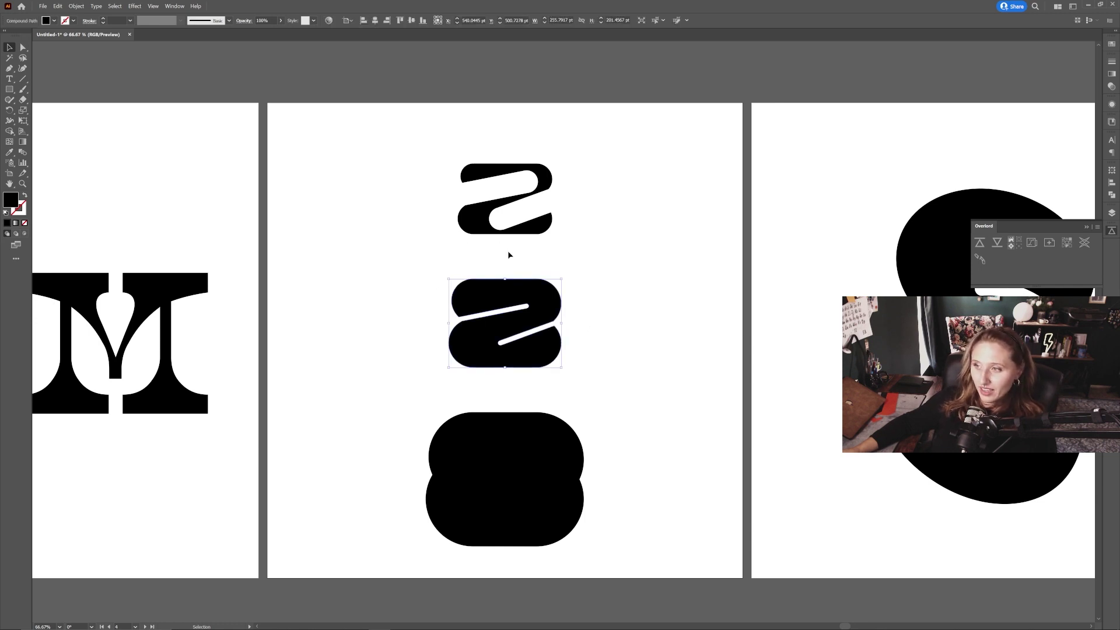
pyautogui.click(80, 9)
pyautogui.moveTo(117, 197)
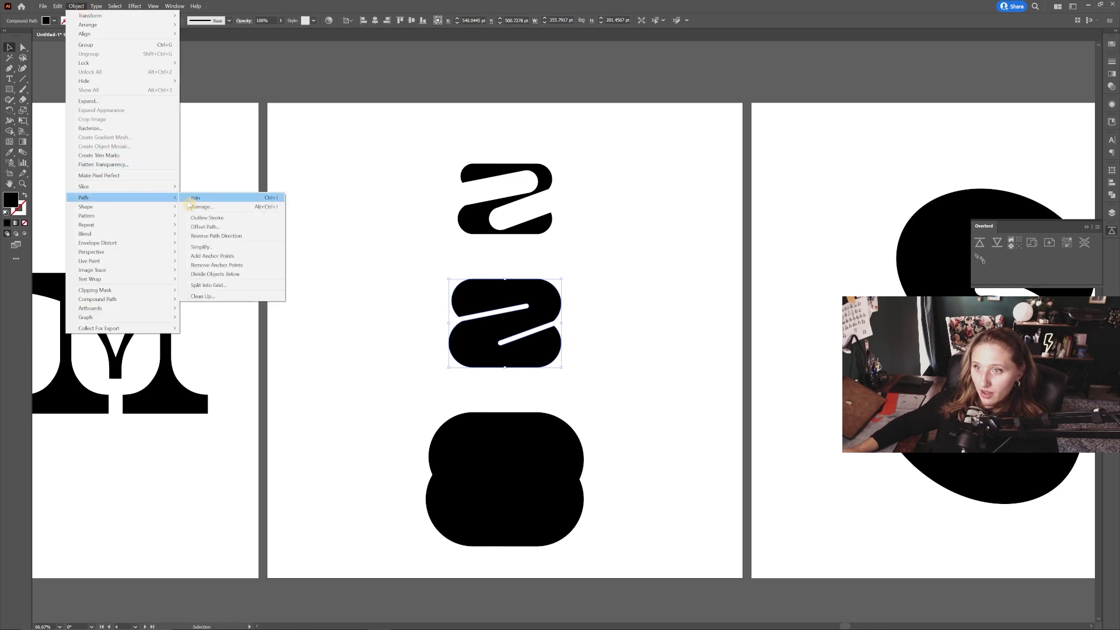
pyautogui.click(204, 226)
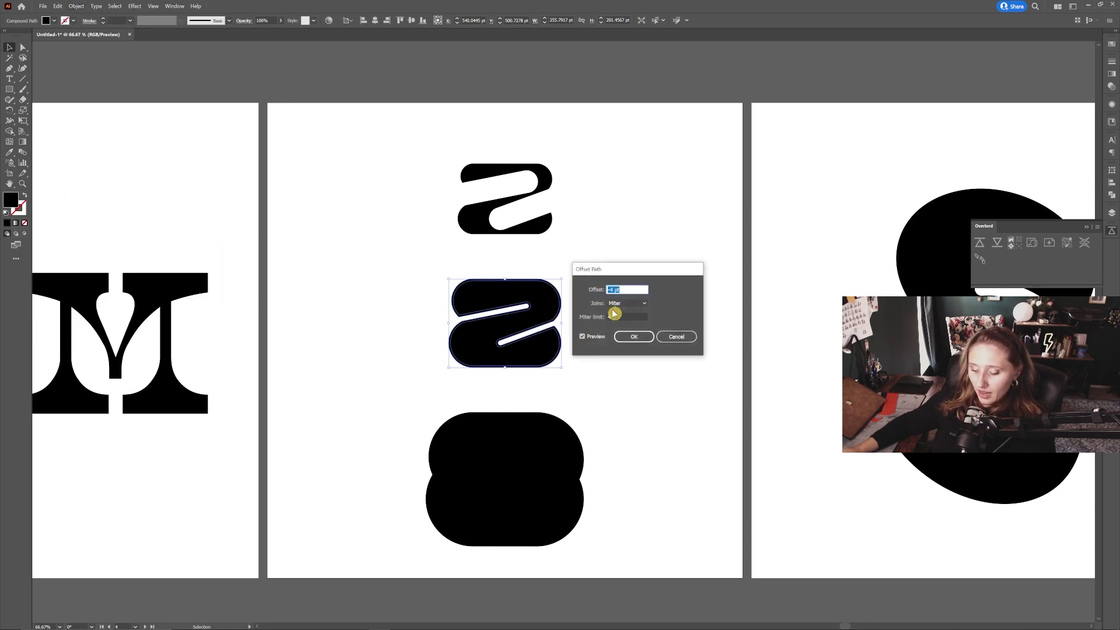
pyautogui.press('Down')
pyautogui.press('Down')
pyautogui.press('Down')
pyautogui.press('Down')
pyautogui.press('Down')
pyautogui.press('Down')
pyautogui.press('Down')
pyautogui.press('Down')
pyautogui.press('Down')
pyautogui.press('Down')
pyautogui.press('Down')
pyautogui.press('Down')
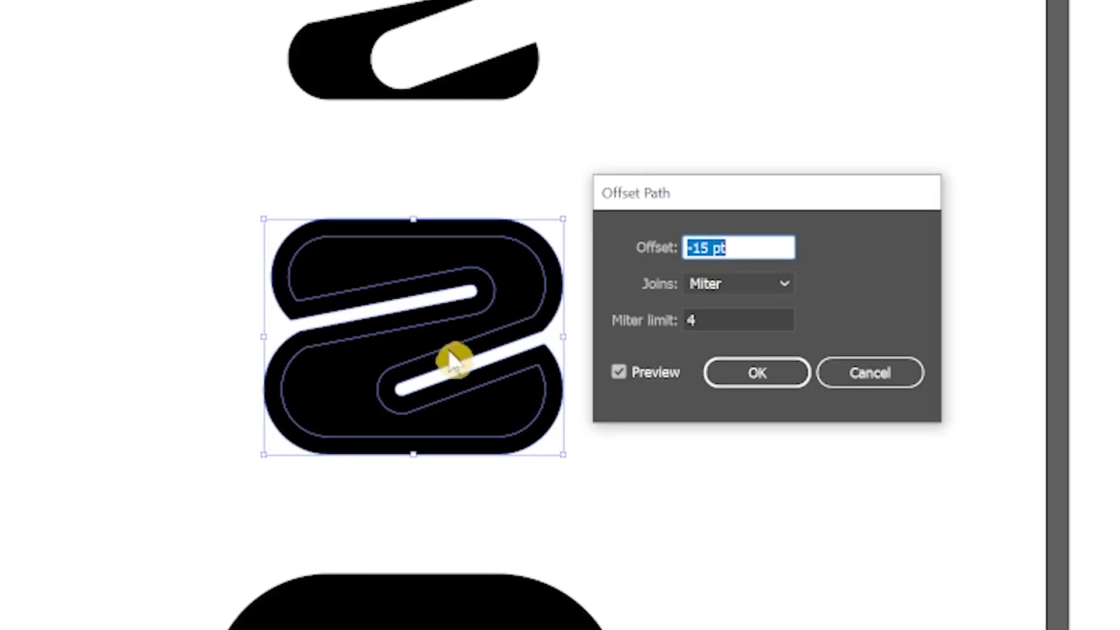
pyautogui.press('Down')
pyautogui.press('Down')
pyautogui.press('Down')
pyautogui.press('Down')
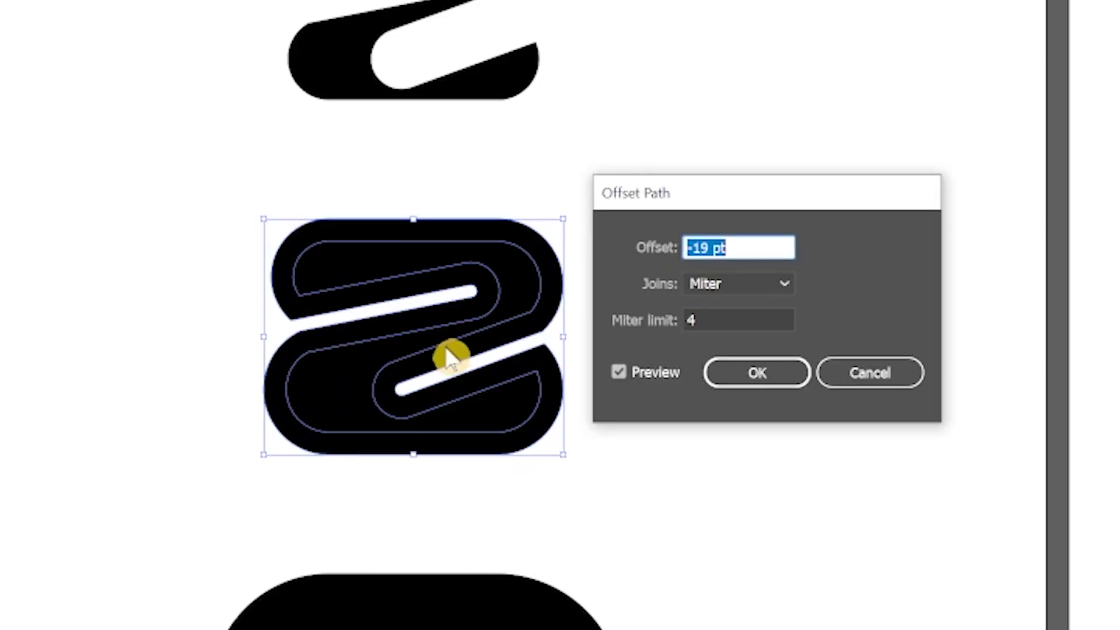
# - Try an outward Offset Path on the middle Z until its slits close, and undo it
pyautogui.press('Up')
pyautogui.press('Up')
pyautogui.press('Up')
pyautogui.press('Up')
pyautogui.press('Up')
pyautogui.press('Up')
pyautogui.press('Up')
pyautogui.press('Up')
pyautogui.press('Up')
pyautogui.press('Up')
pyautogui.press('Up')
pyautogui.press('Up')
pyautogui.press('Up')
pyautogui.press('Up')
pyautogui.press('Up')
pyautogui.press('Up')
pyautogui.press('Up')
pyautogui.press('Up')
pyautogui.press('Up')
pyautogui.press('Up')
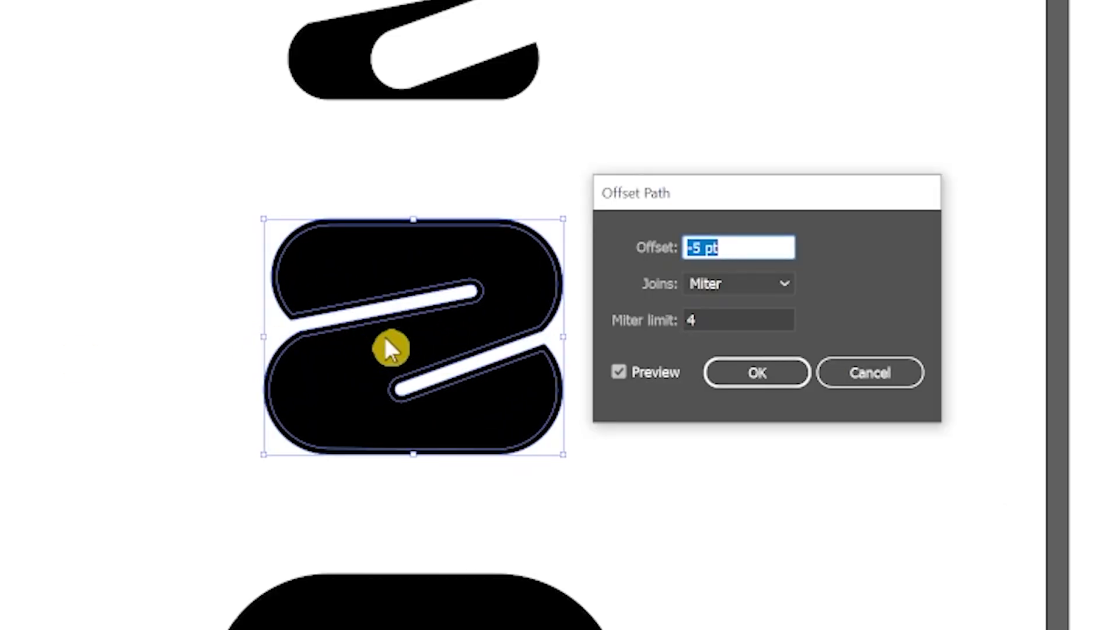
pyautogui.press('Up')
pyautogui.press('Up')
pyautogui.press('Up')
pyautogui.press('Up')
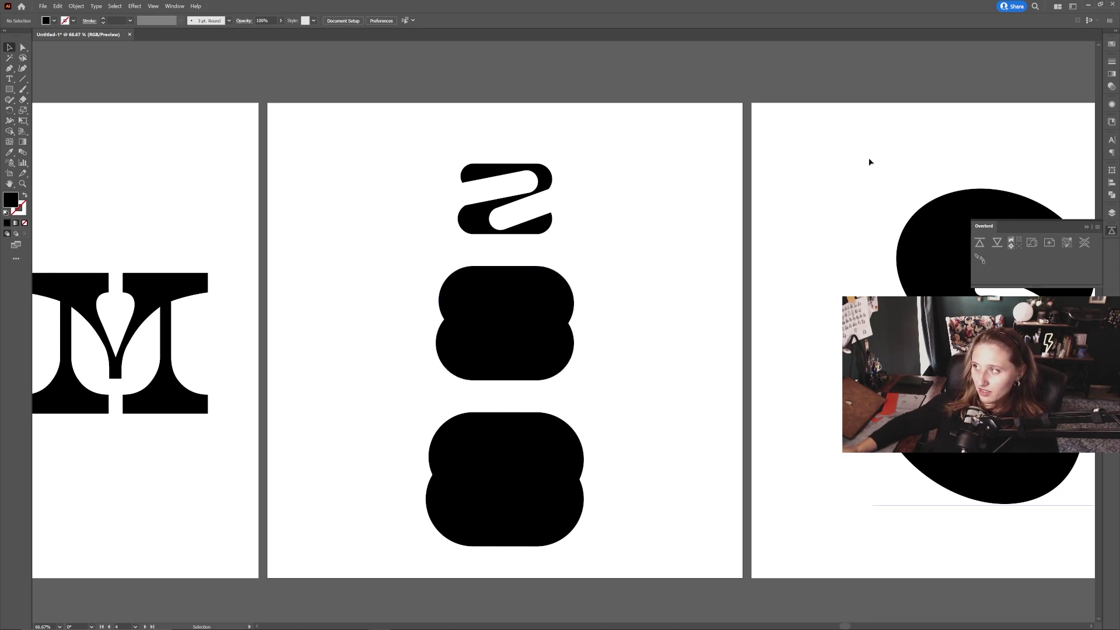
pyautogui.hotkey('ctrl', 'z')
# - Send the middle Z with Overlord to After Effects, into the 04_Animated Paths - Weight composition
pyautogui.click(585, 342)
pyautogui.click(497, 350)
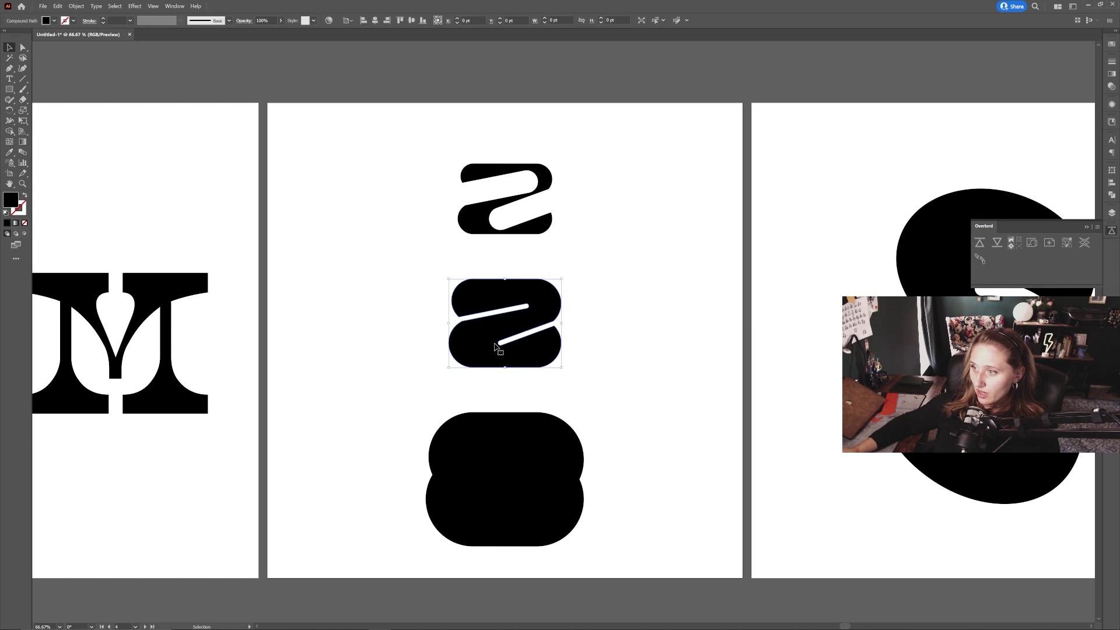
pyautogui.click(979, 243)
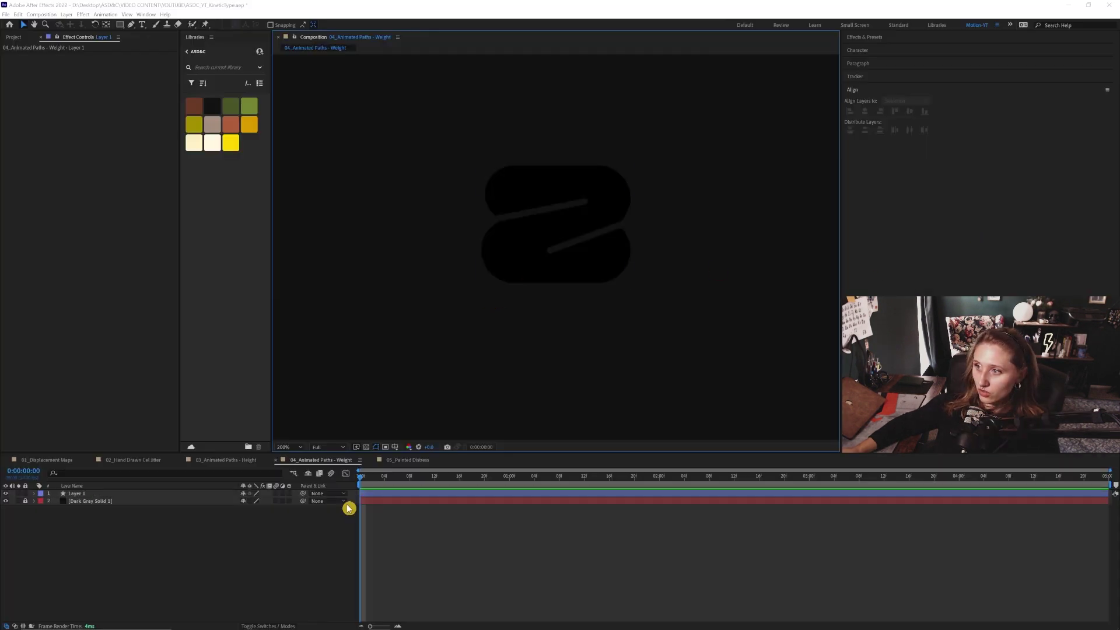
# - Change the imported Z shape layer's fill color from black to gold with the color picker's eyedropper
pyautogui.click(117, 494)
pyautogui.click(344, 25)
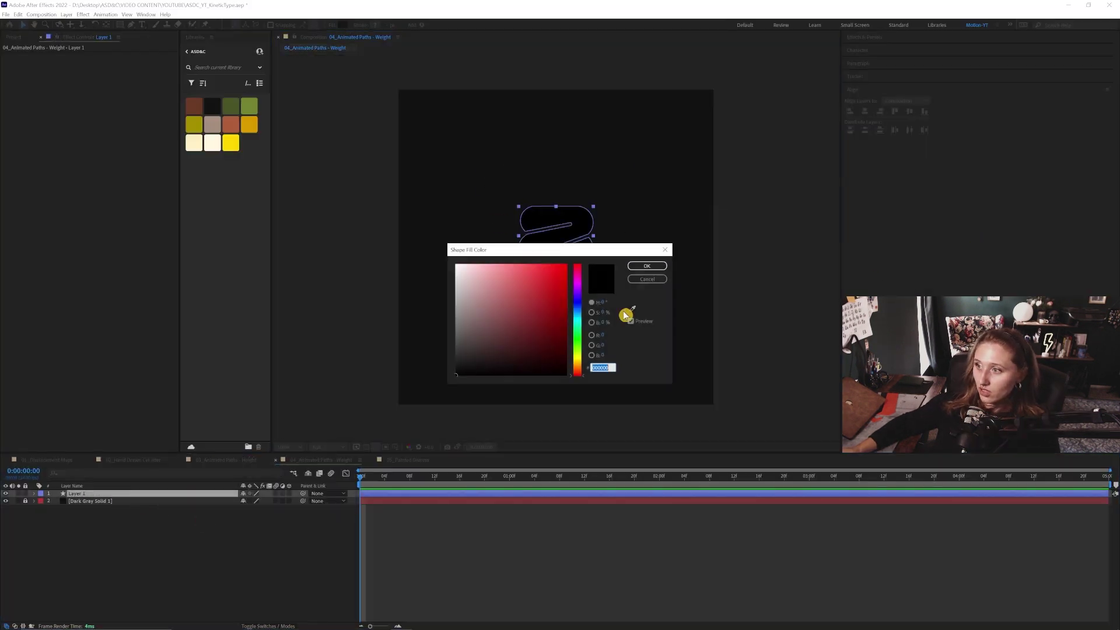
pyautogui.click(631, 310)
pyautogui.click(772, 238)
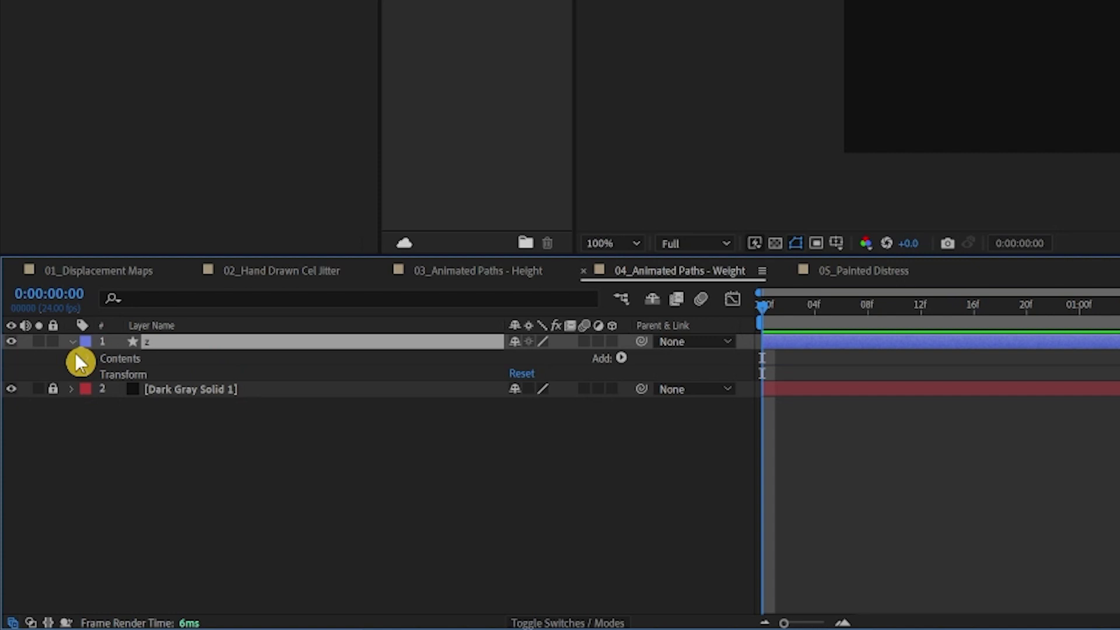
# - Add Offset Paths to the contents of the z layer and expand its properties
pyautogui.click(87, 359)
pyautogui.click(130, 357)
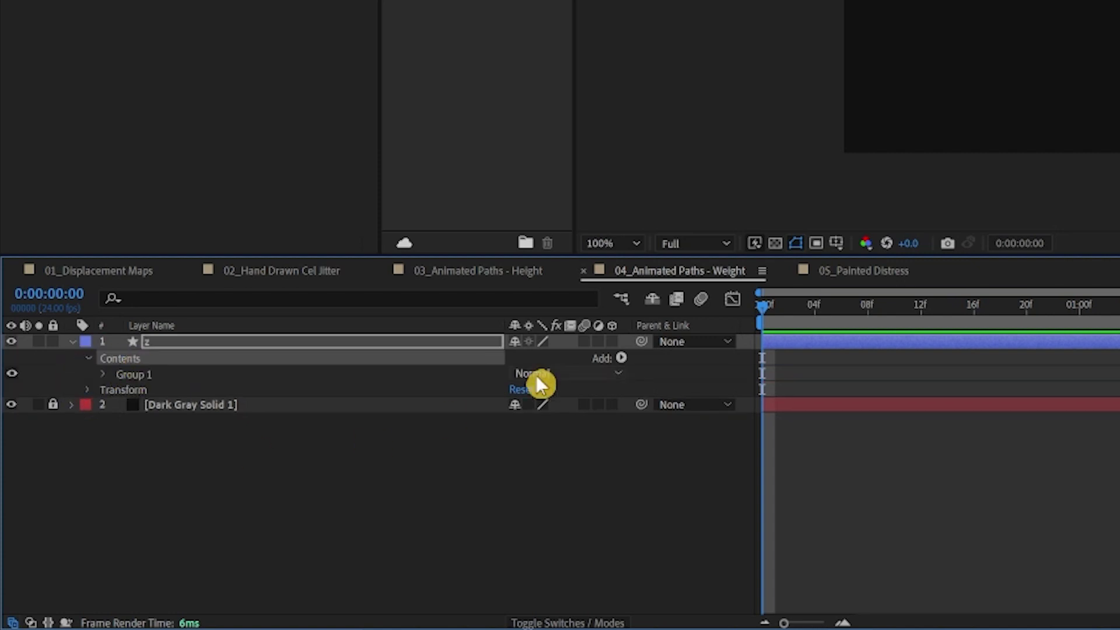
pyautogui.click(621, 357)
pyautogui.click(505, 166)
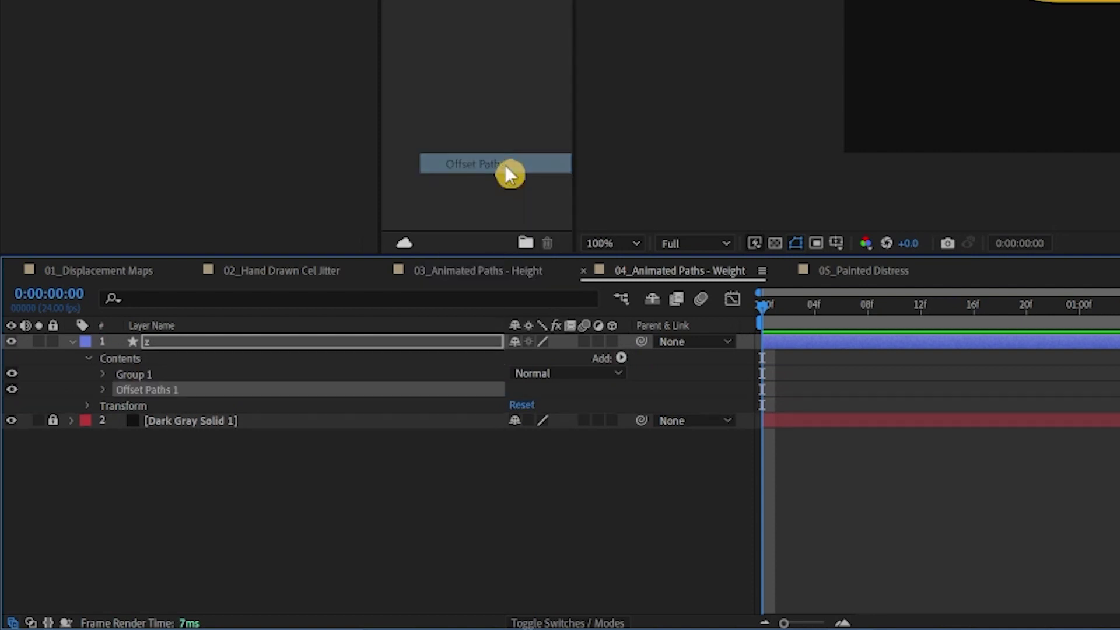
pyautogui.click(105, 389)
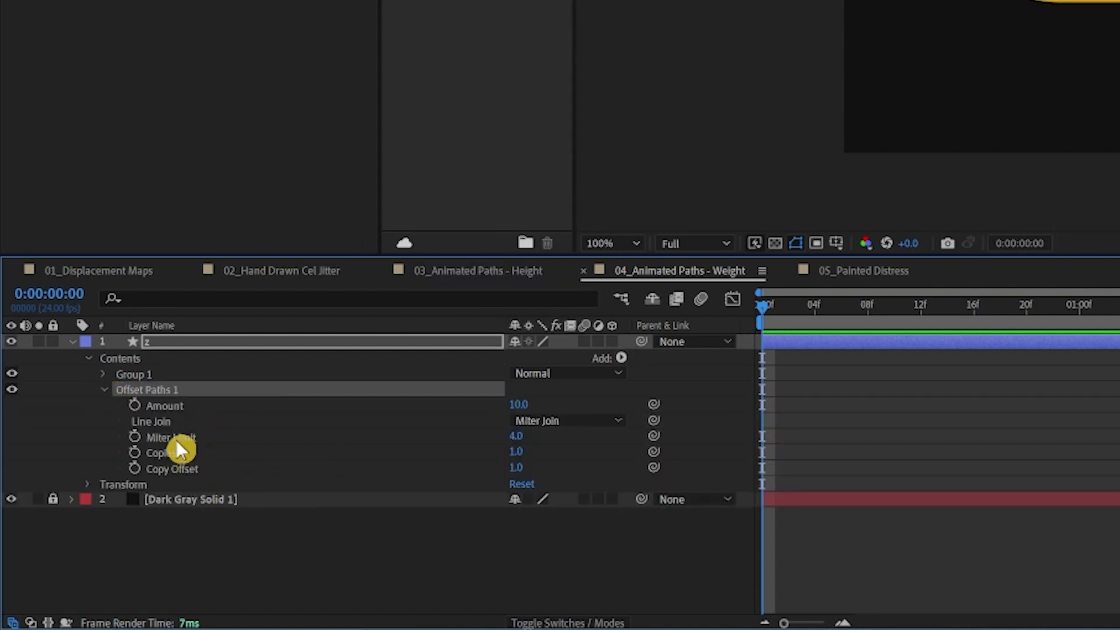
# - Try thinning the Z with a negative Offset Paths Amount, and finish with the Amount keyframed at 0 at 0:00:00:00
pyautogui.moveTo(520, 405); pyautogui.dragTo(493, 409)
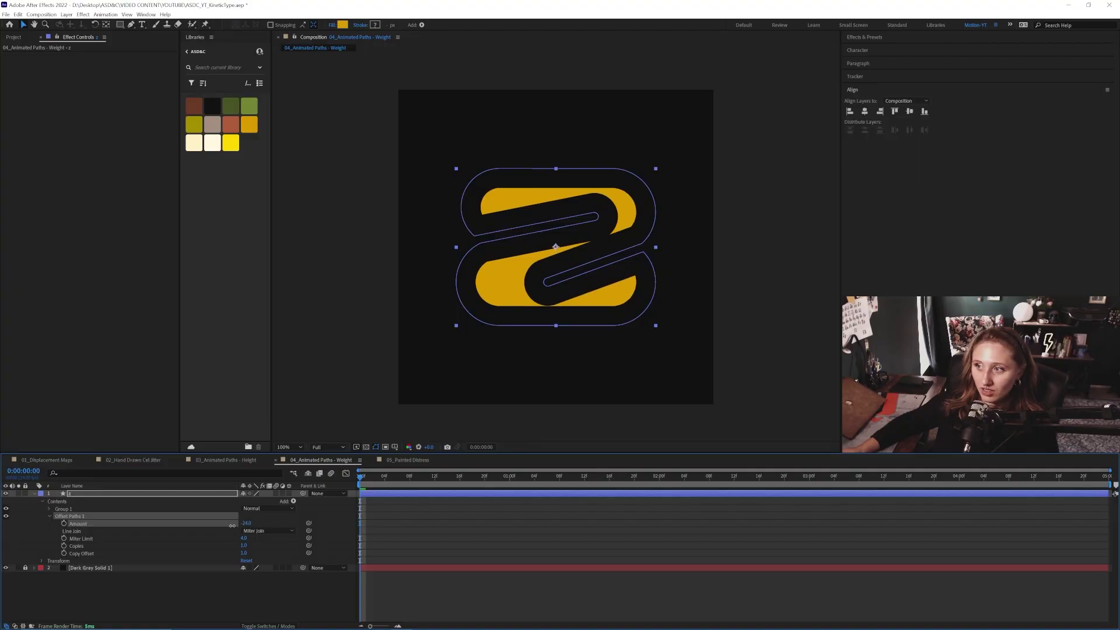
pyautogui.moveTo(232, 525)
pyautogui.mouseDown()
pyautogui.moveTo(245, 523)
pyautogui.moveTo(230, 525)
pyautogui.mouseUp()
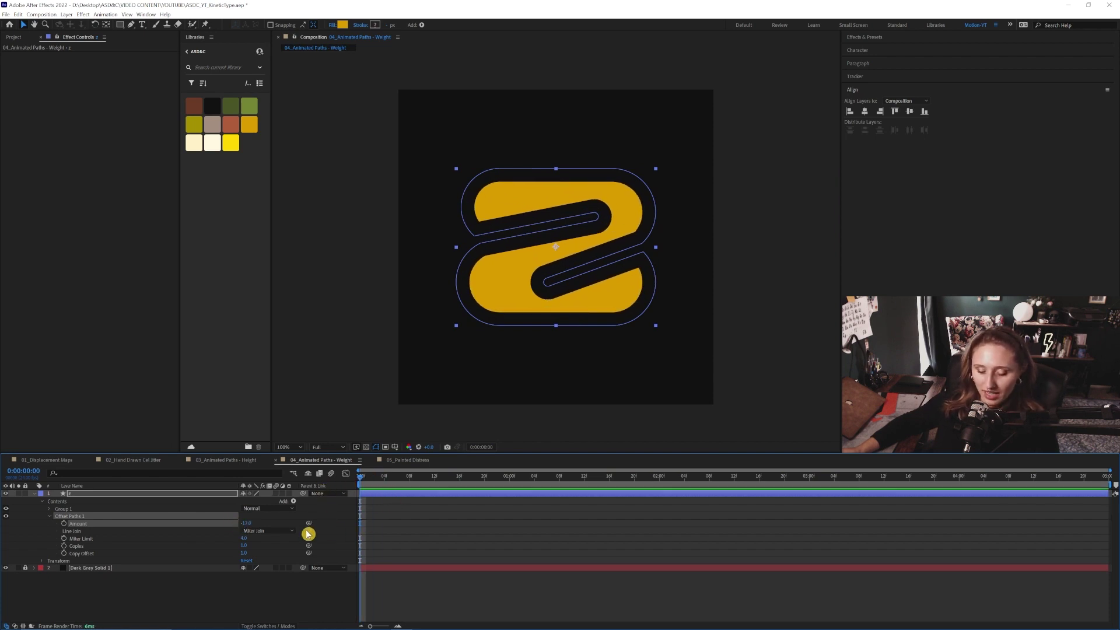
pyautogui.hotkey('ctrl', 'z')
pyautogui.hotkey('ctrl', 'z')
pyautogui.hotkey('ctrl', 'z')
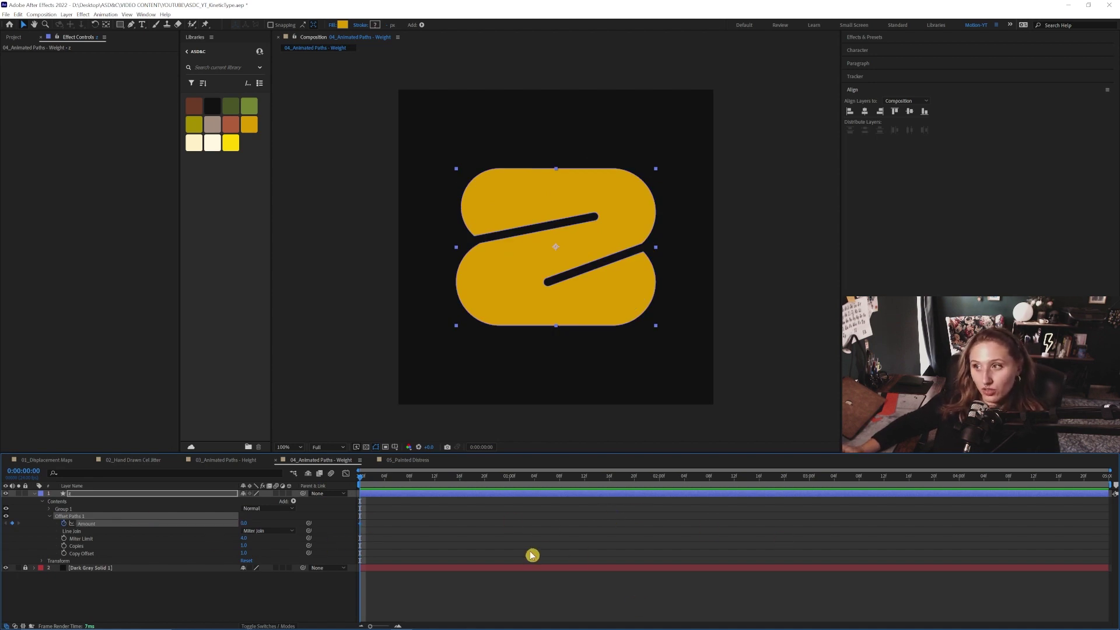
# - Thicken the Z by keyframing the Offset Paths Amount at 52 at 0:00:00:12
pyautogui.click(498, 580)
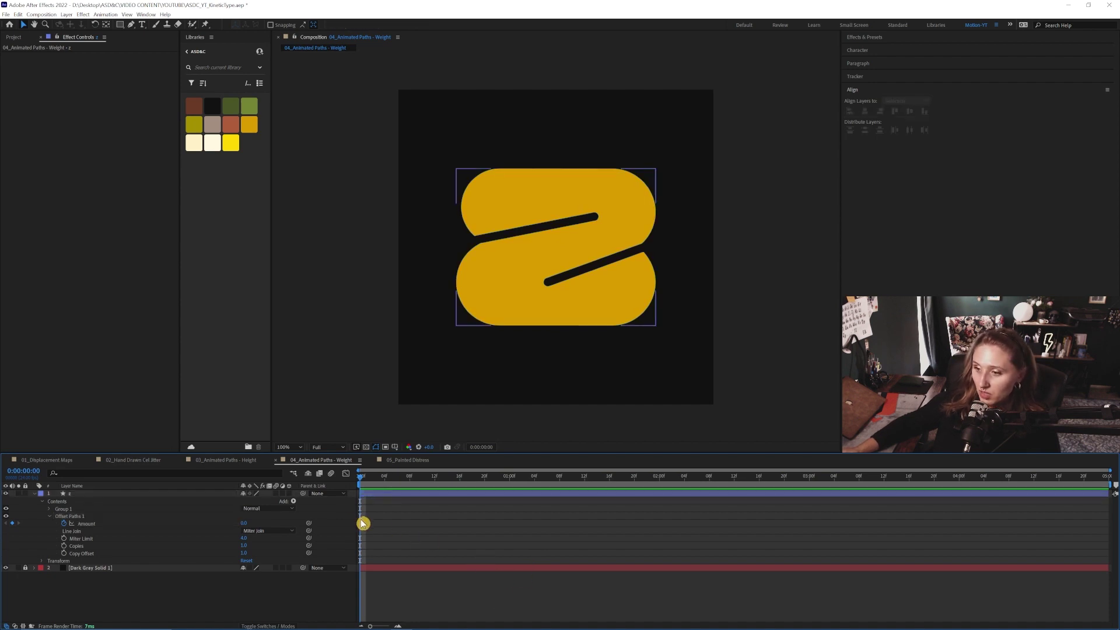
pyautogui.moveTo(362, 477); pyautogui.dragTo(434, 482)
pyautogui.click(434, 494)
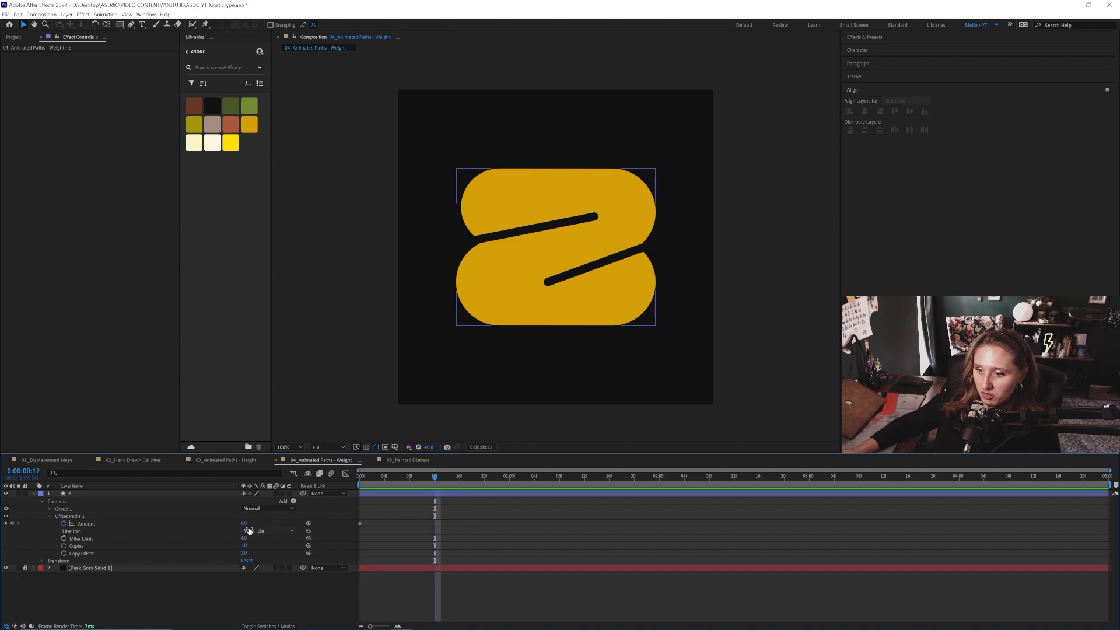
pyautogui.moveTo(244, 523)
pyautogui.mouseDown()
pyautogui.moveTo(265, 529)
pyautogui.moveTo(254, 523)
pyautogui.mouseUp()
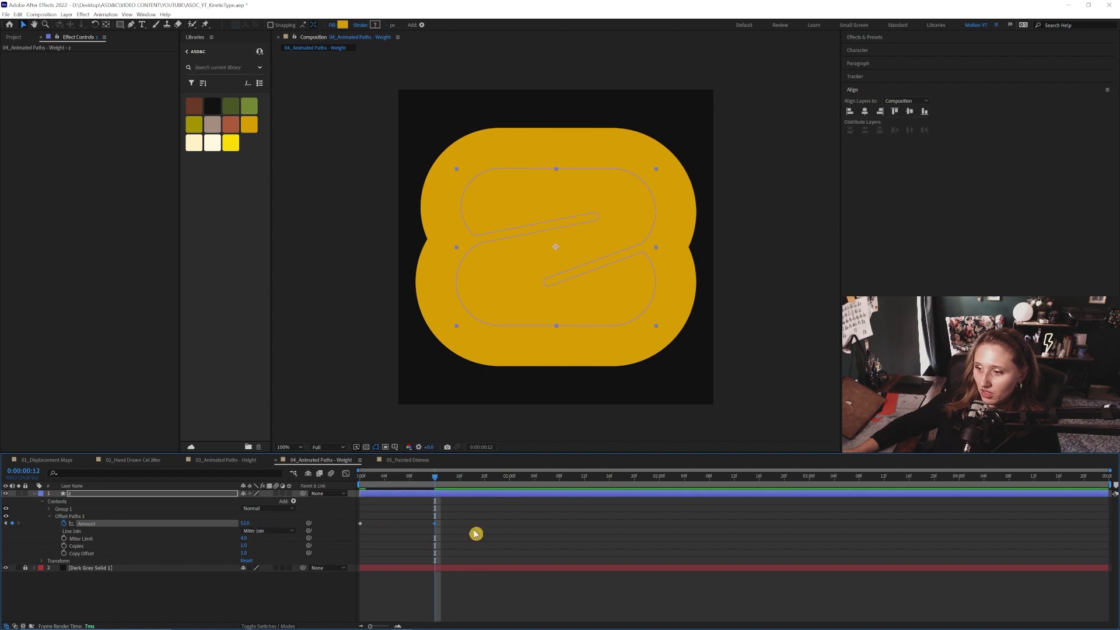
# - Ease the two Amount keyframes and reshape their speed curve in the graph so the change peaks early
pyautogui.click(480, 563)
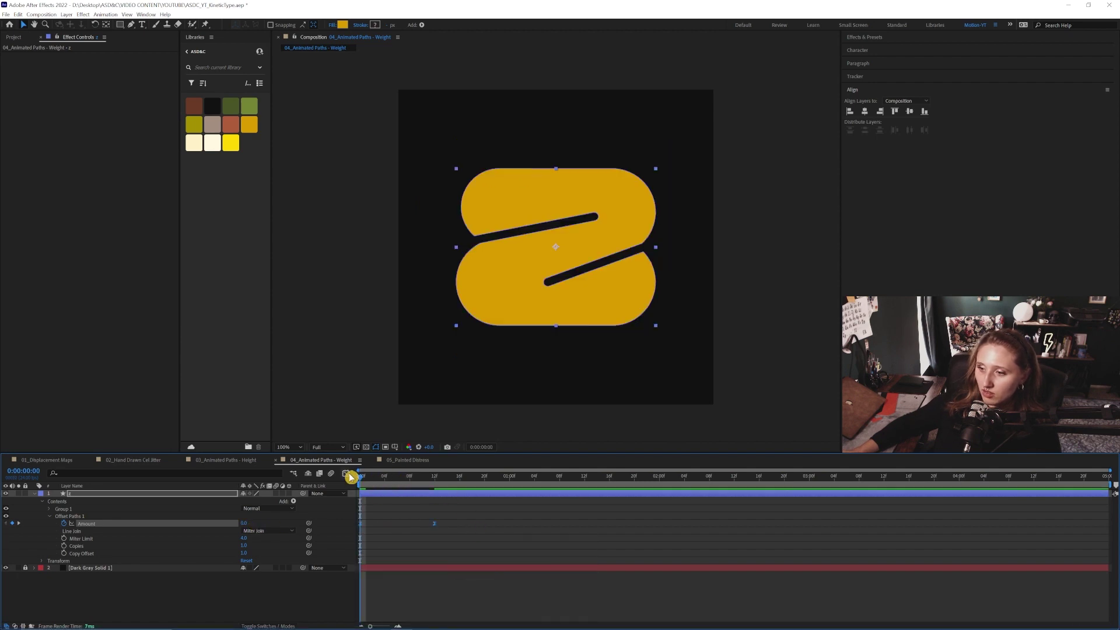
pyautogui.click(346, 473)
pyautogui.moveTo(457, 591); pyautogui.dragTo(388, 601)
# - Add an Amount keyframe at 0:00:01:00 with a negative value that thins the Z inside its original outline
pyautogui.moveTo(368, 479); pyautogui.dragTo(509, 481)
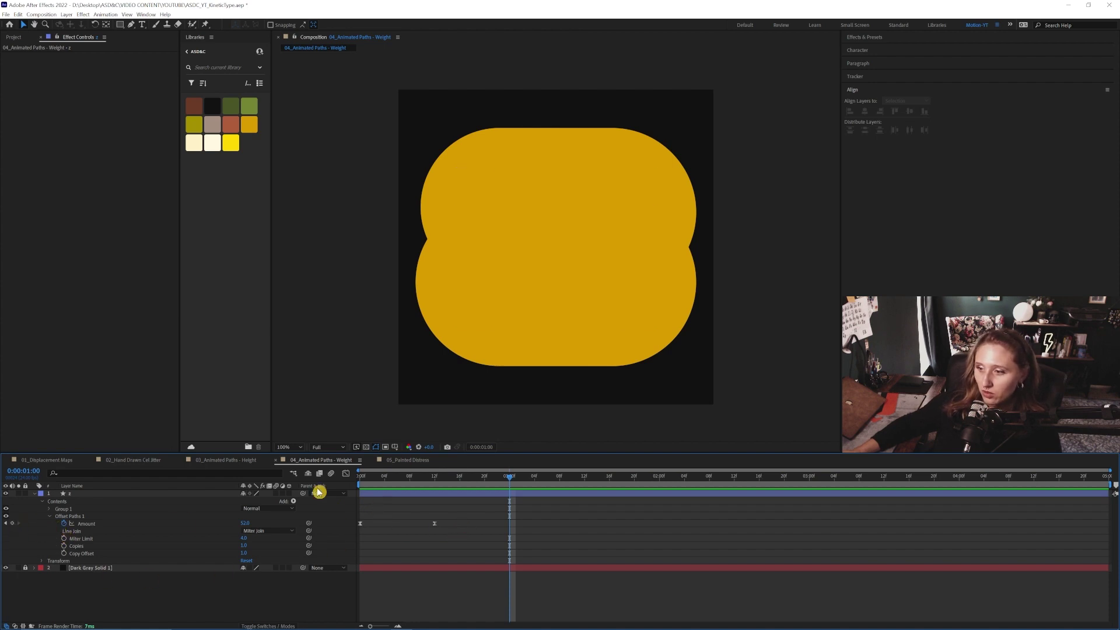
pyautogui.click(14, 524)
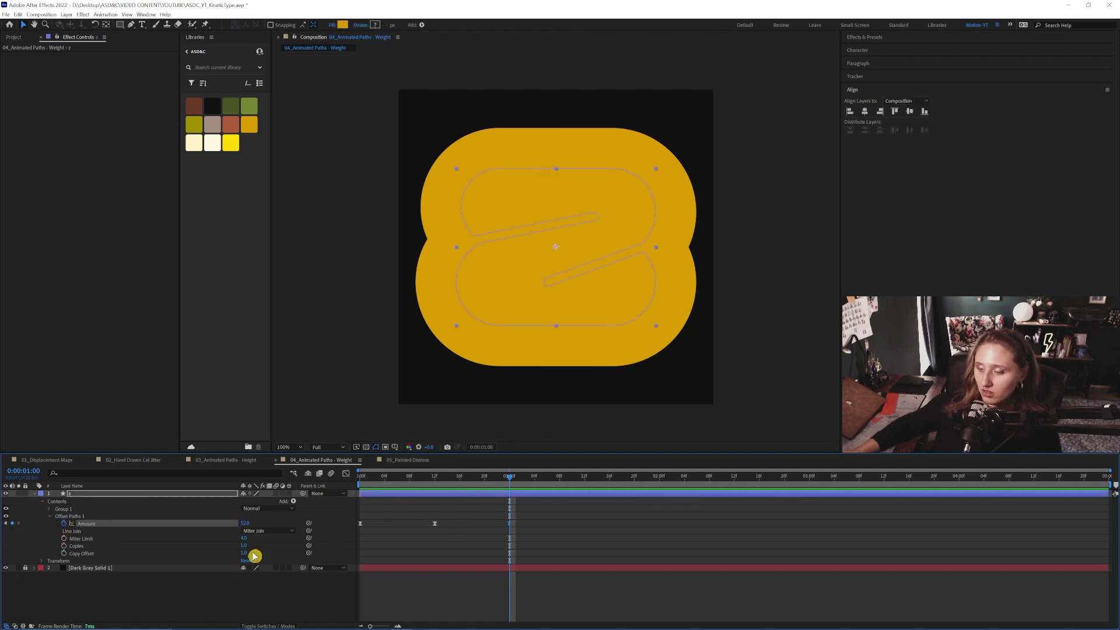
pyautogui.moveTo(250, 524); pyautogui.dragTo(222, 528)
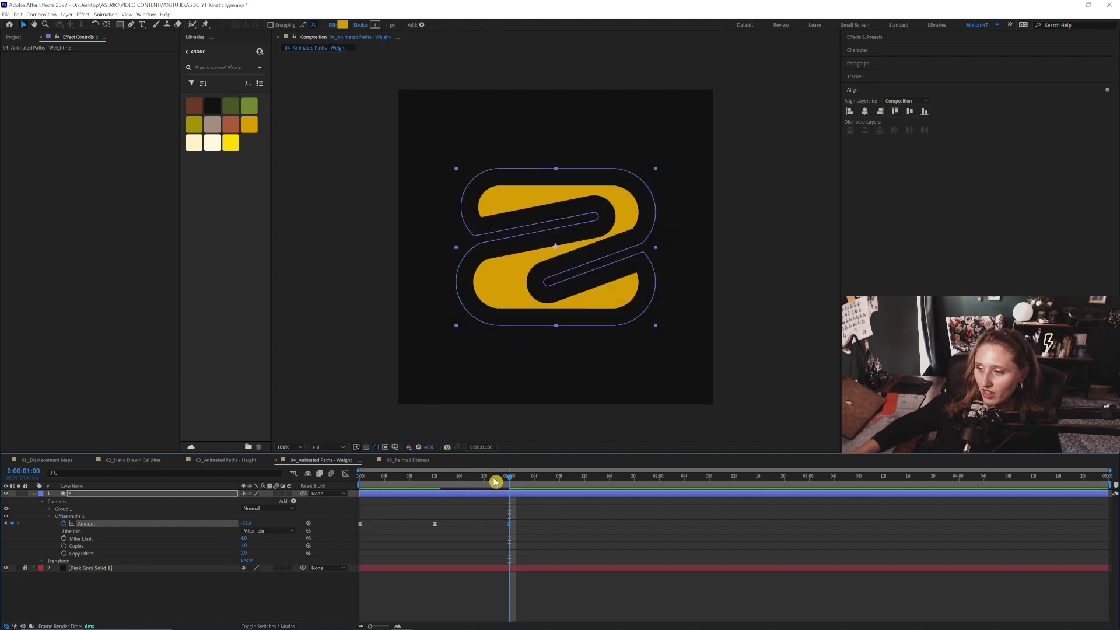
# - Keyframe the Offset Paths Amount back to 0 at 0:00:01:12
pyautogui.moveTo(495, 481); pyautogui.dragTo(585, 480)
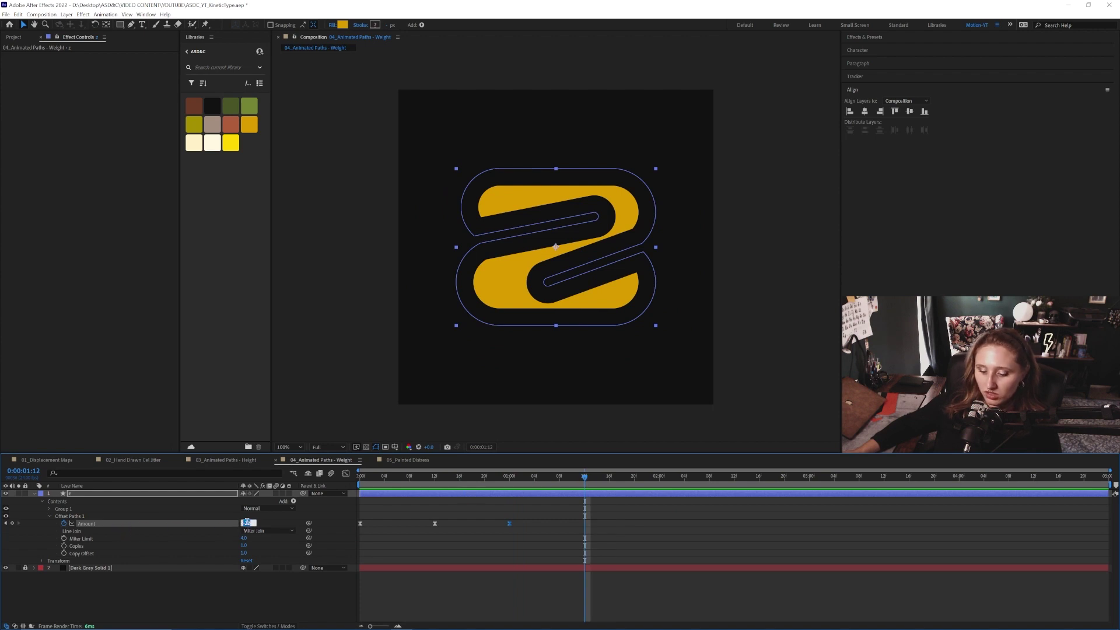
pyautogui.press('Return')
pyautogui.hotkey('shift', 'pageup')
# - Reshape the speed curve between the 0:00:01:00 and 0:00:01:12 Amount keyframes so the change peaks early, and return to the layer-bar view
pyautogui.click(346, 473)
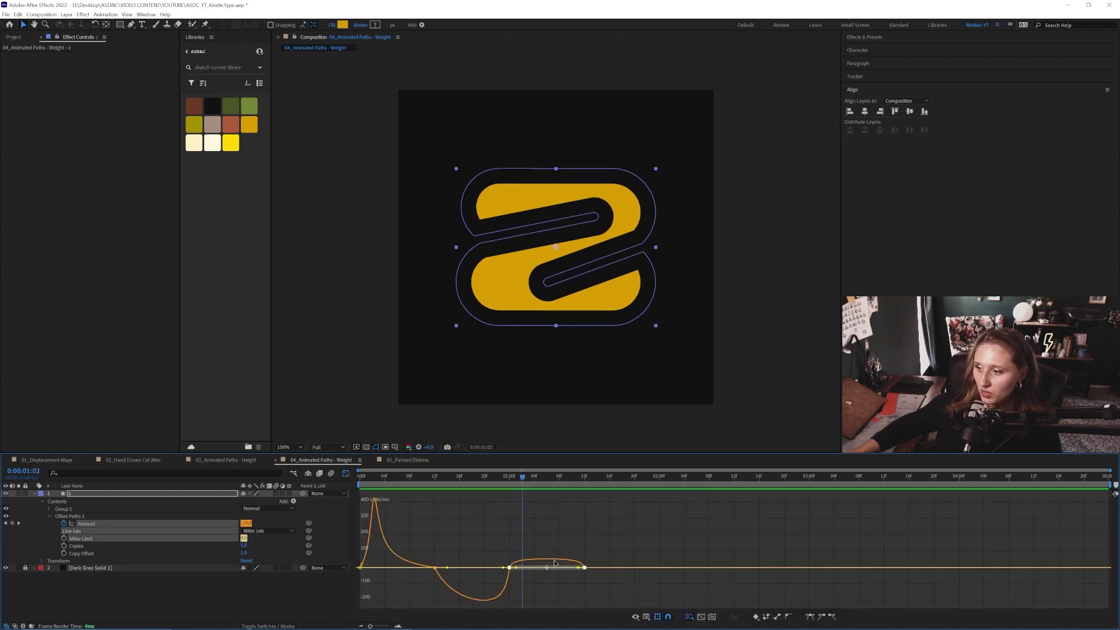
pyautogui.click(388, 625)
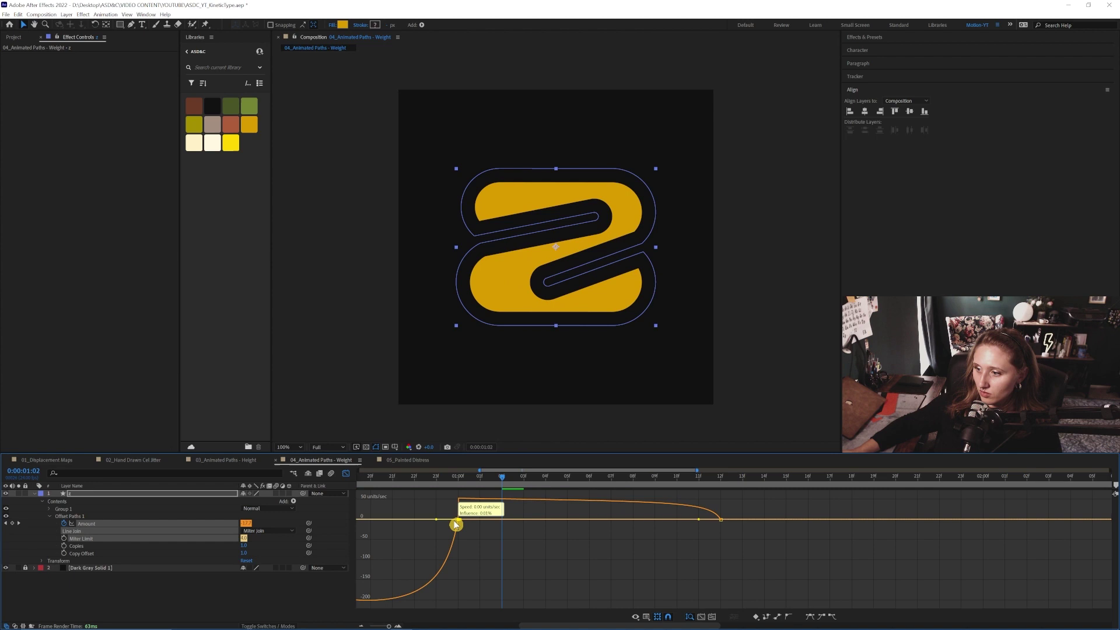
pyautogui.moveTo(697, 519); pyautogui.dragTo(502, 519)
pyautogui.press('space')
pyautogui.click(346, 473)
pyautogui.click(378, 625)
pyautogui.press('F2')
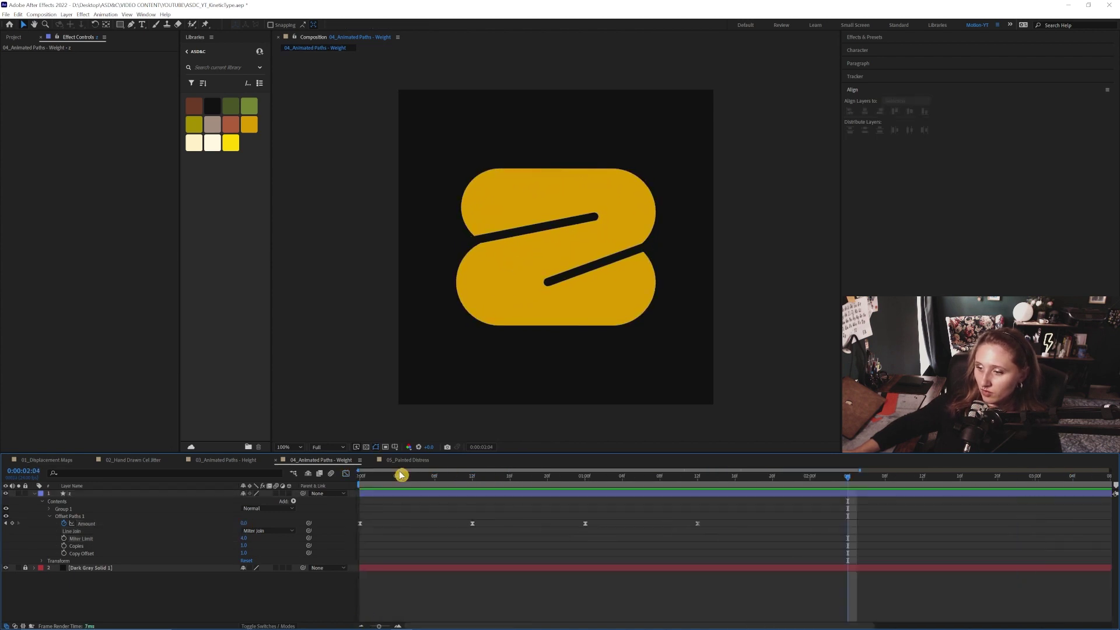
# - Copy the 0:00:00:12 Amount keyframe to about 0:00:00:15 to hold the thick Z for a few frames
pyautogui.click(594, 494)
pyautogui.click(595, 505)
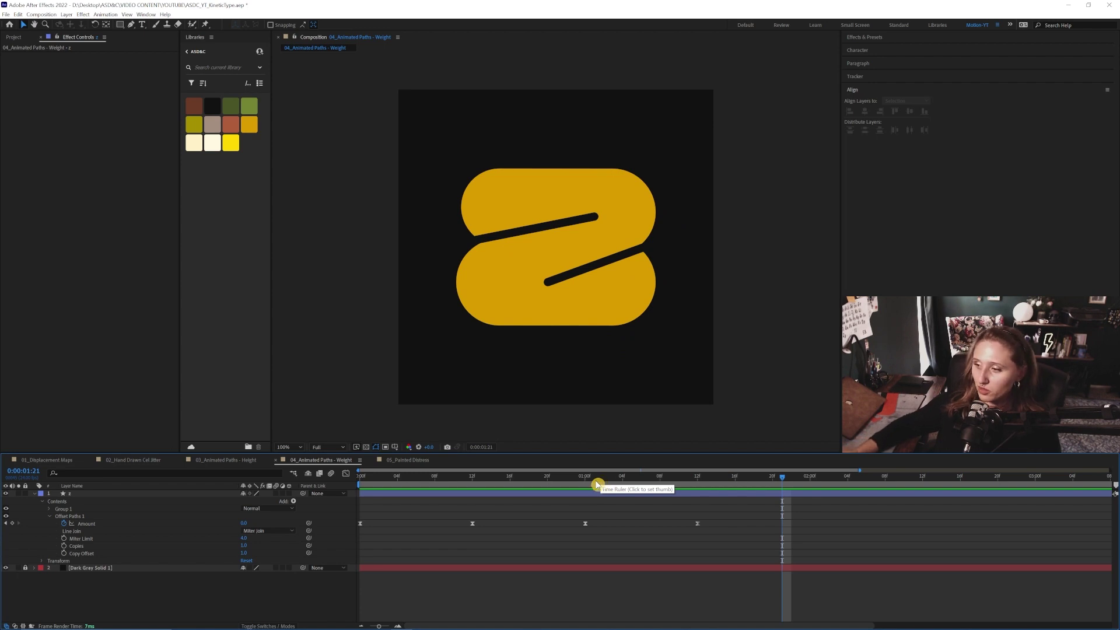
pyautogui.click(500, 482)
pyautogui.click(472, 523)
pyautogui.hotkey('ctrl', 'c')
pyautogui.hotkey('ctrl', 'v')
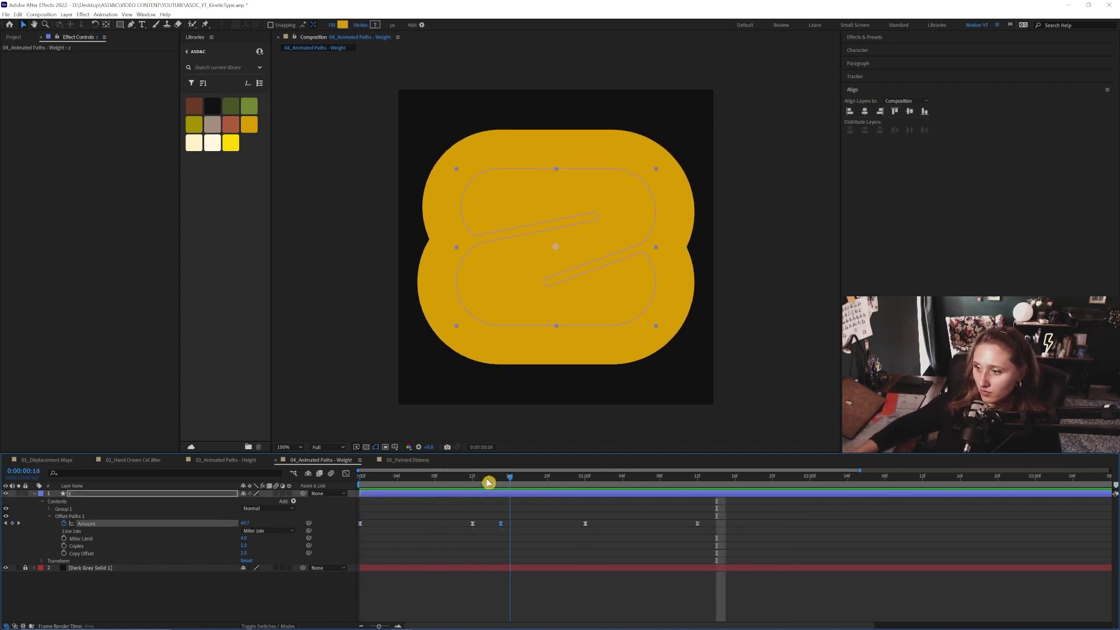
# - Duplicate the thin-Z Amount keyframe a few frames after the original to hold that weight, and shift the later keyframes to suit
pyautogui.click(585, 523)
pyautogui.moveTo(585, 481); pyautogui.dragTo(613, 482)
pyautogui.hotkey('ctrl', 'c')
pyautogui.hotkey('ctrl', 'v')
pyautogui.moveTo(613, 482); pyautogui.dragTo(520, 495)
pyautogui.hotkey('shift', 'F3')
pyautogui.hotkey('shift', 'F3')
pyautogui.moveTo(710, 516); pyautogui.dragTo(609, 527)
pyautogui.hotkey('shift', 'F3')
pyautogui.hotkey('shift', 'F3')
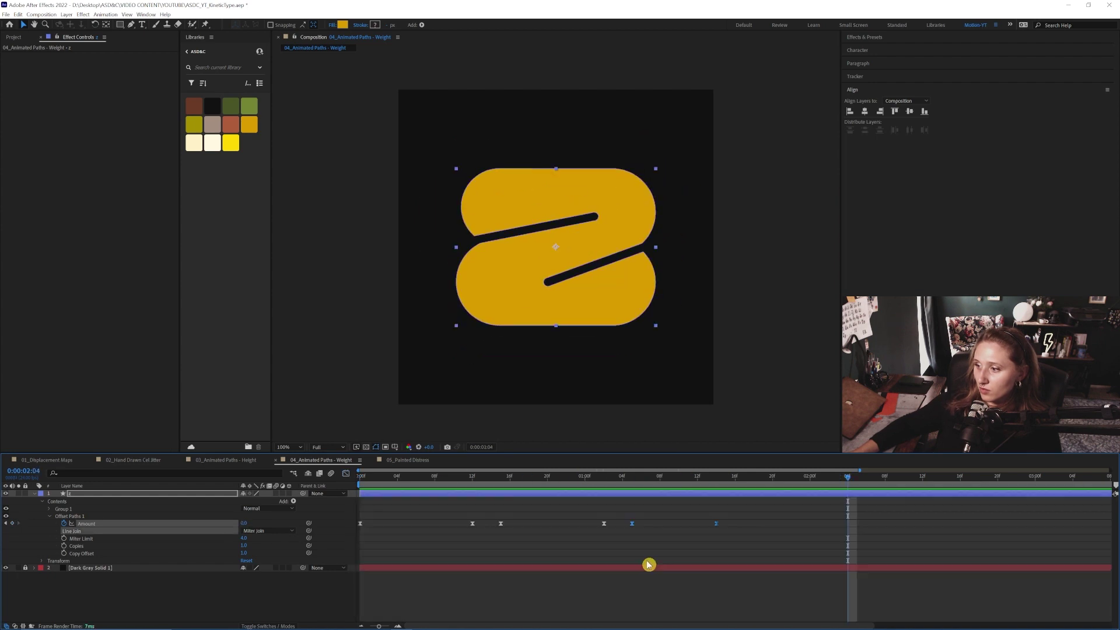
# - Move the last Amount keyframe later and preview the Z animation with the work area trimmed to its end
pyautogui.click(647, 565)
pyautogui.moveTo(716, 523); pyautogui.dragTo(764, 502)
pyautogui.press('n')
pyautogui.press('space')
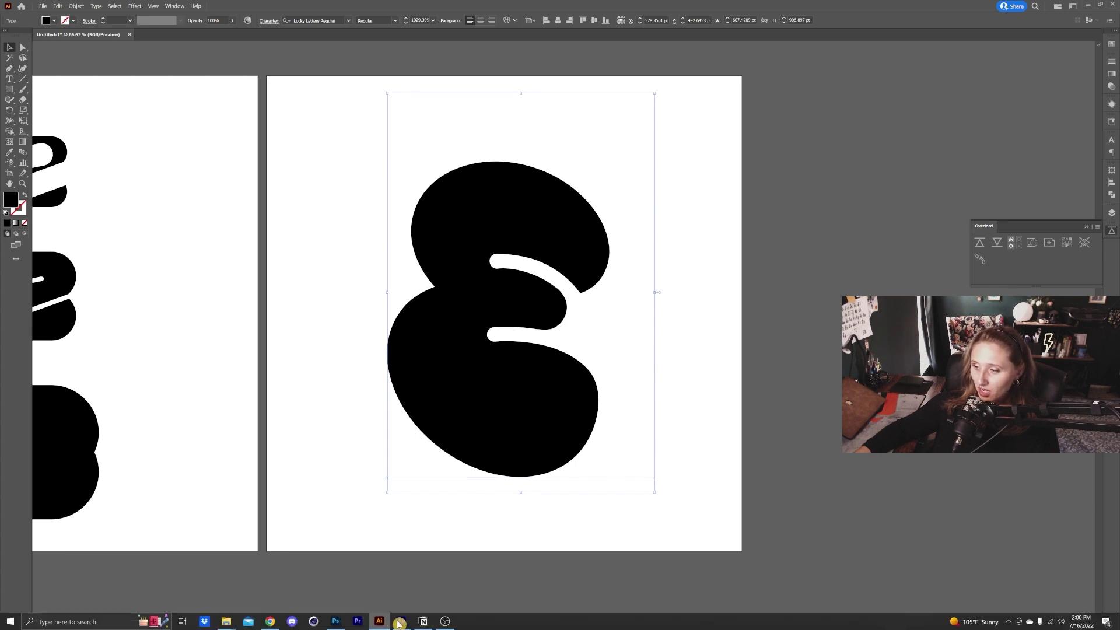
# - Switch to Photoshop and paste the copied letter E onto the gold canvas as a Smart Object
pyautogui.click(336, 621)
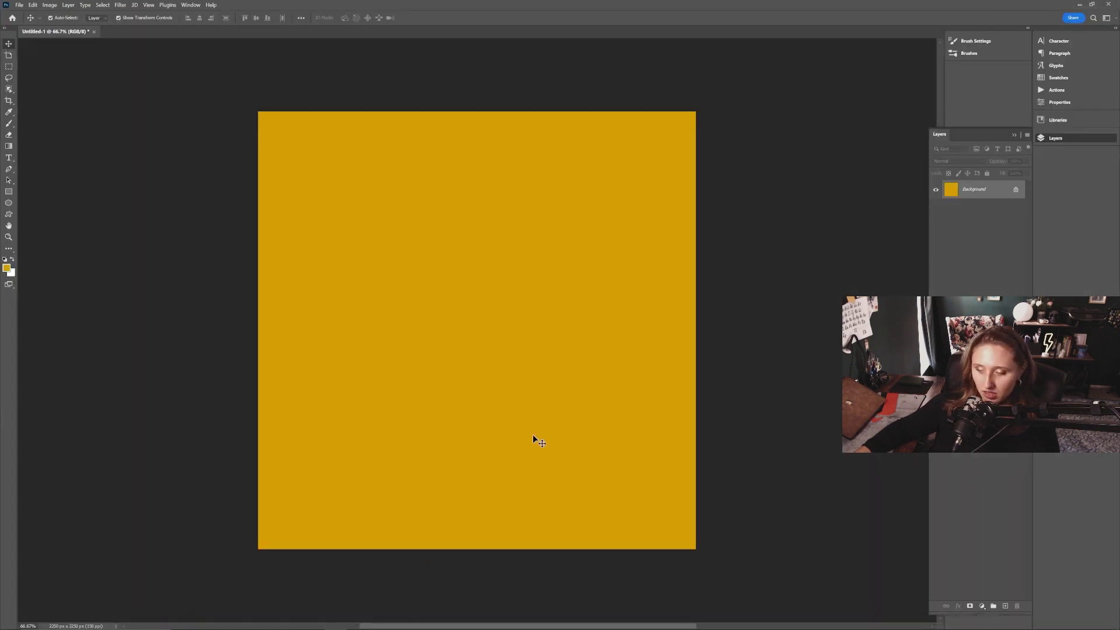
pyautogui.hotkey('ctrl', 'v')
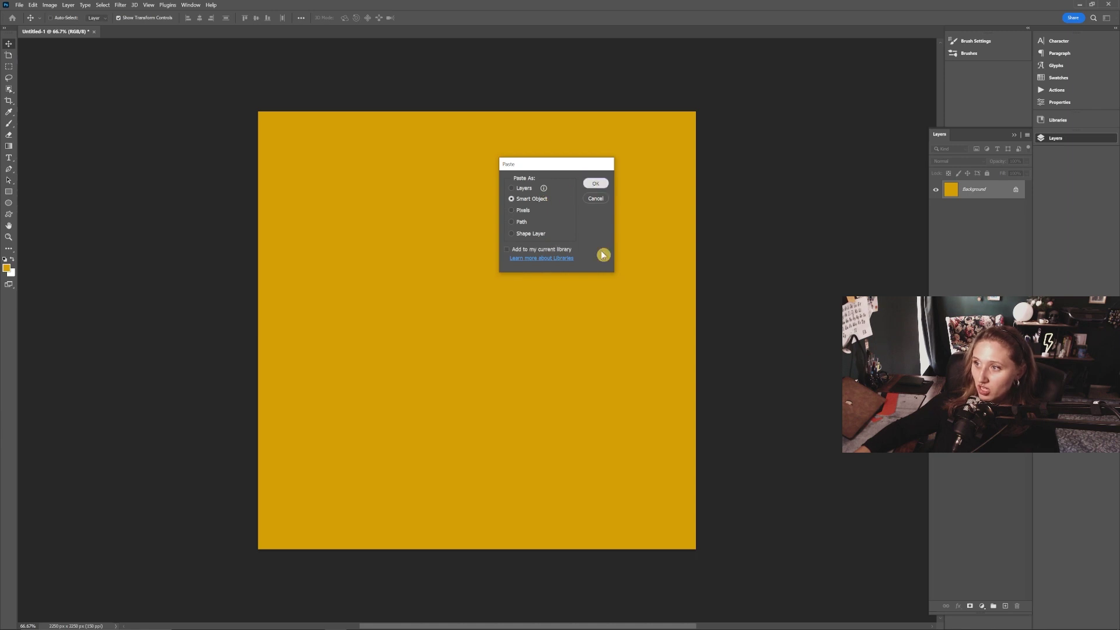
pyautogui.press('Return')
# - Give the pasted letter a white Color Overlay and make the background near-black
pyautogui.rightClick(994, 191)
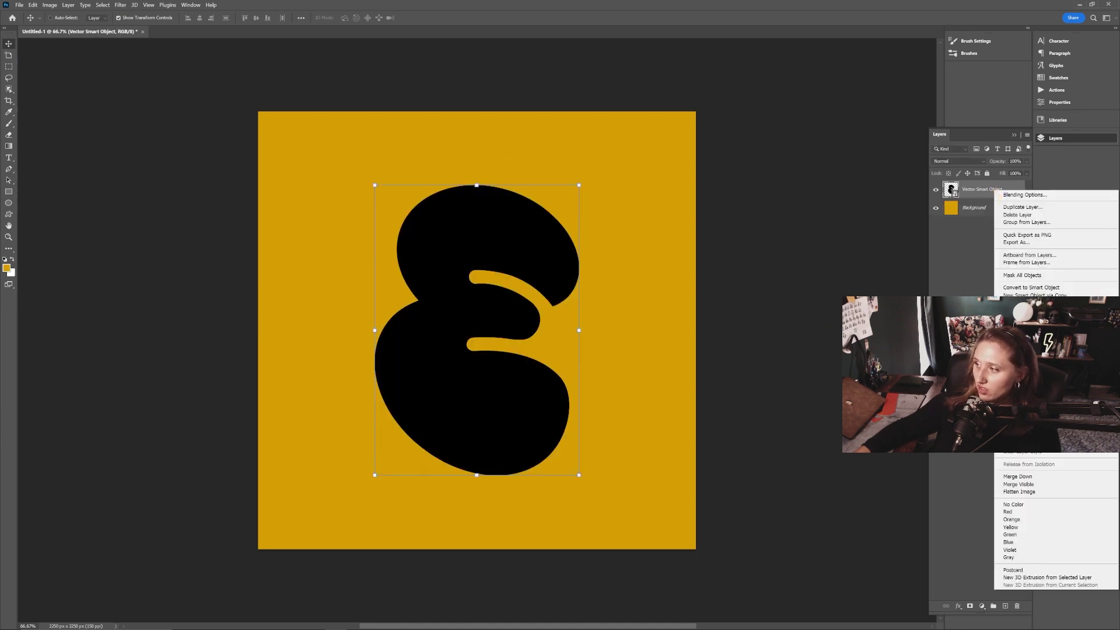
pyautogui.click(973, 559)
pyautogui.click(958, 606)
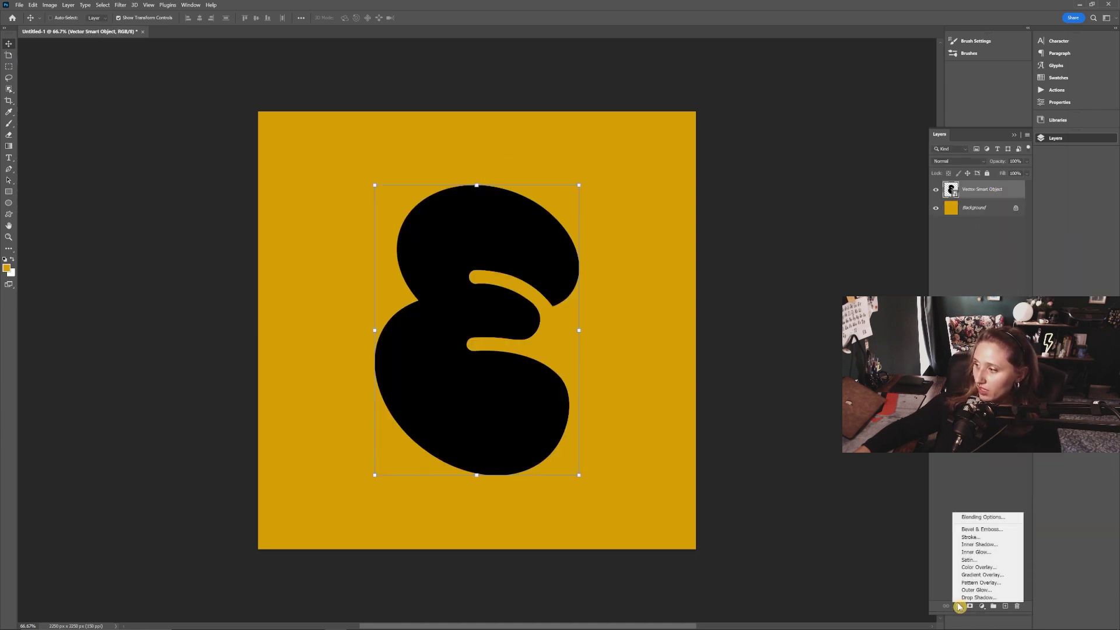
pyautogui.click(978, 568)
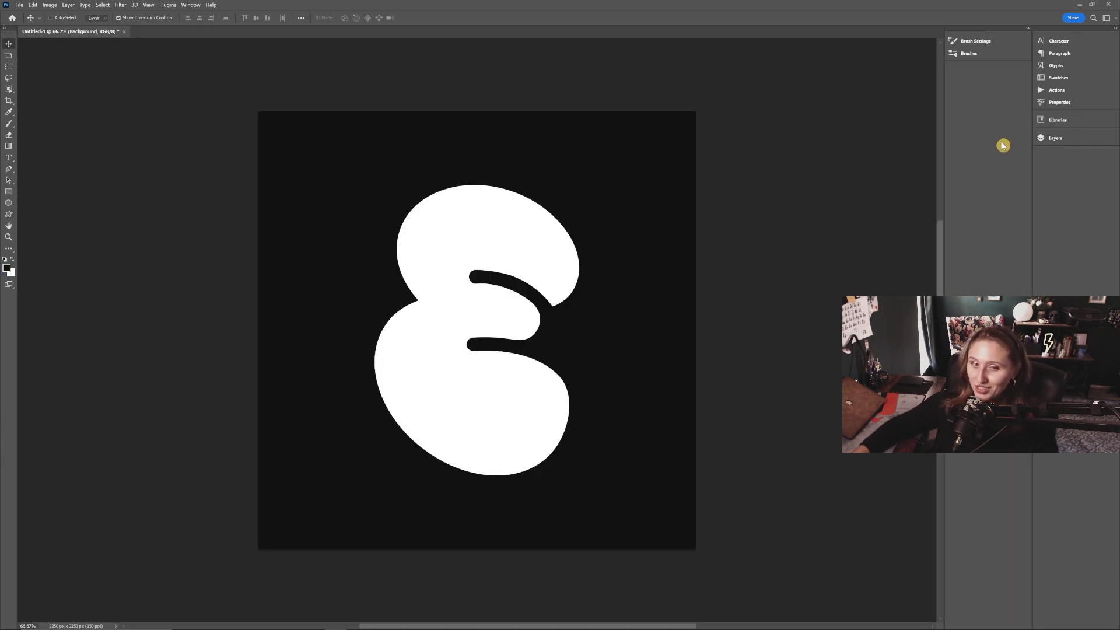
# - Rename the Vector Smart Object layer to E and collapse its effects list
pyautogui.click(1056, 137)
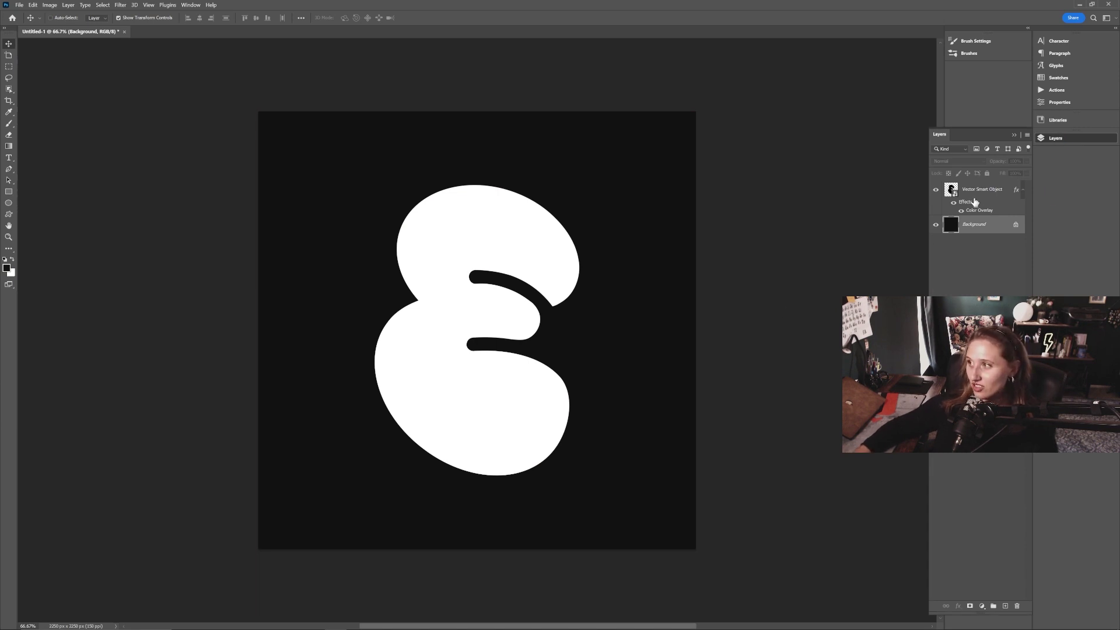
pyautogui.click(1008, 190)
pyautogui.click(1023, 191)
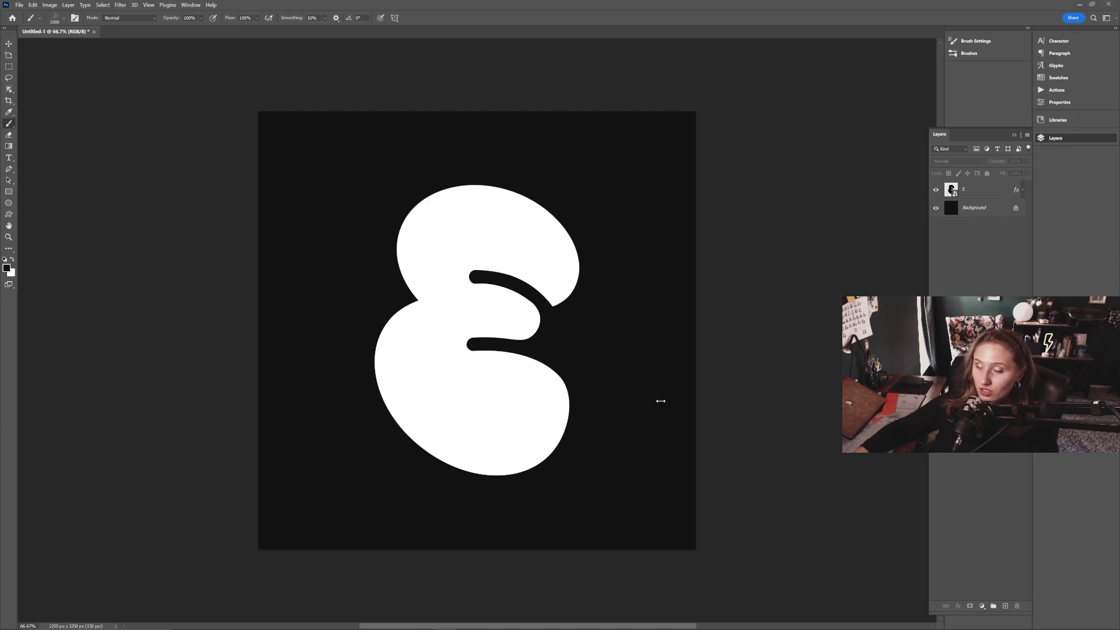
# - Add a layer mask to the E layer and stamp black speckles across the letter with RSCO Matchbook Brush 005
pyautogui.click(968, 198)
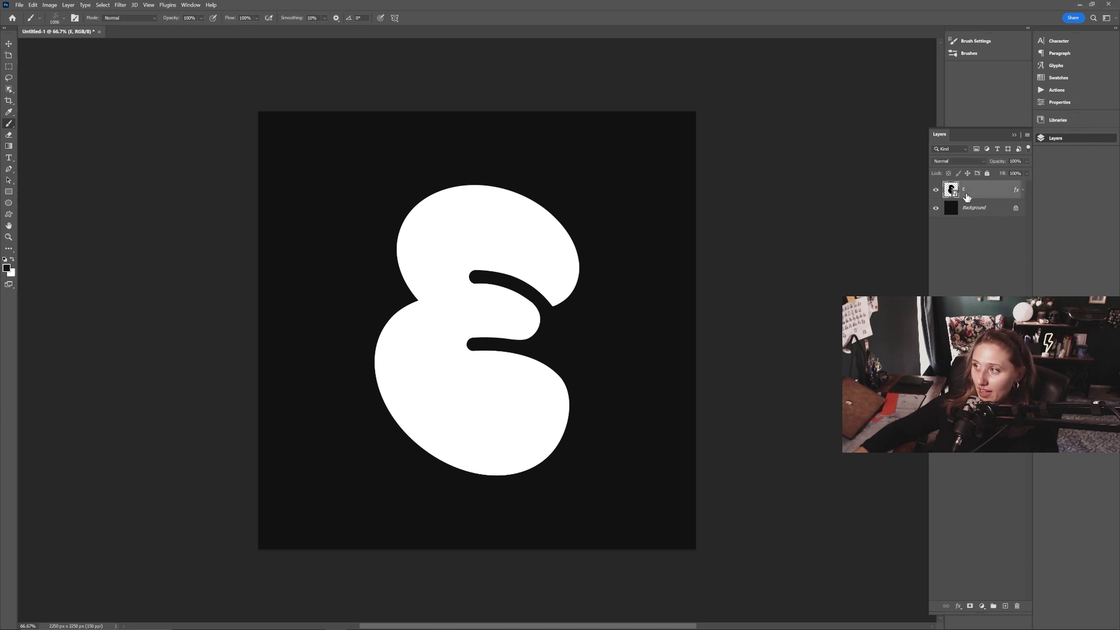
pyautogui.click(970, 606)
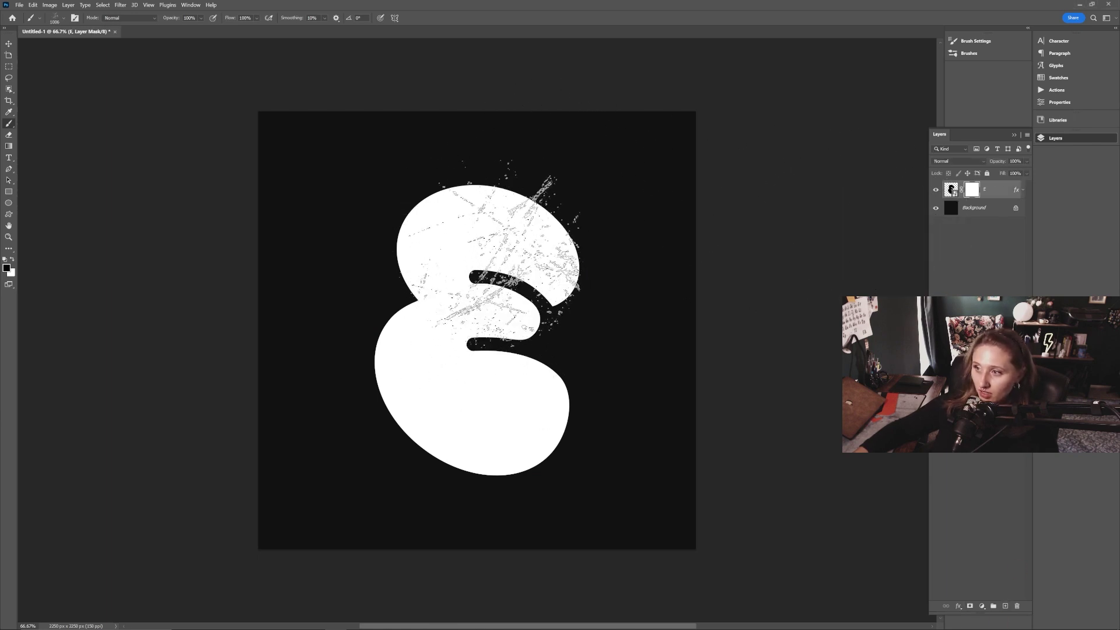
pyautogui.rightClick(526, 250)
pyautogui.scroll(-1, 590, 537)
pyautogui.click(579, 464)
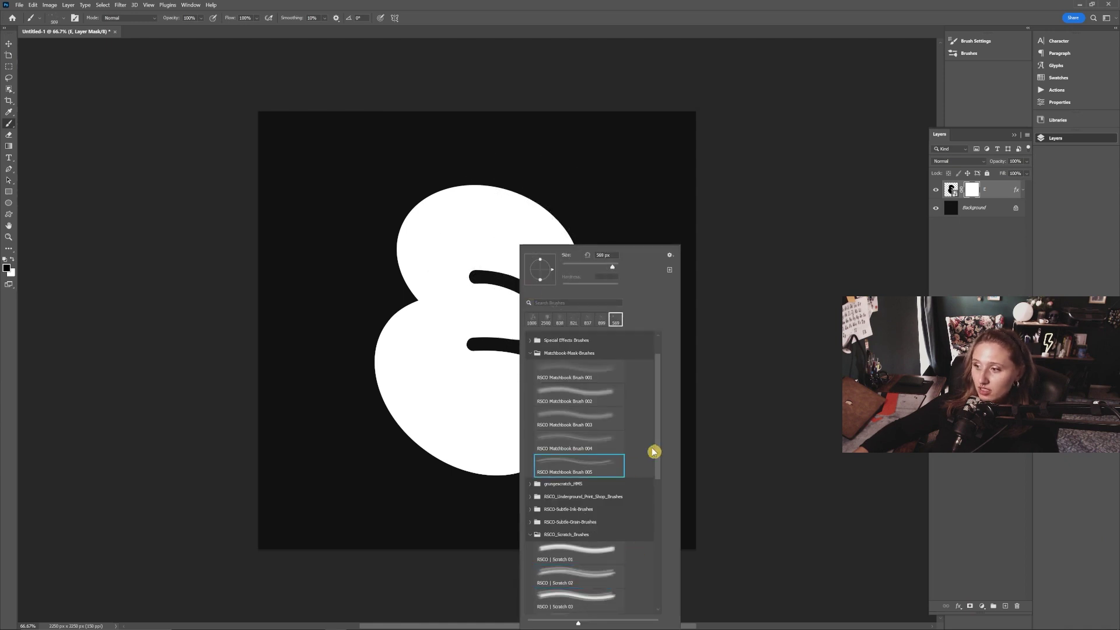
pyautogui.click(446, 378)
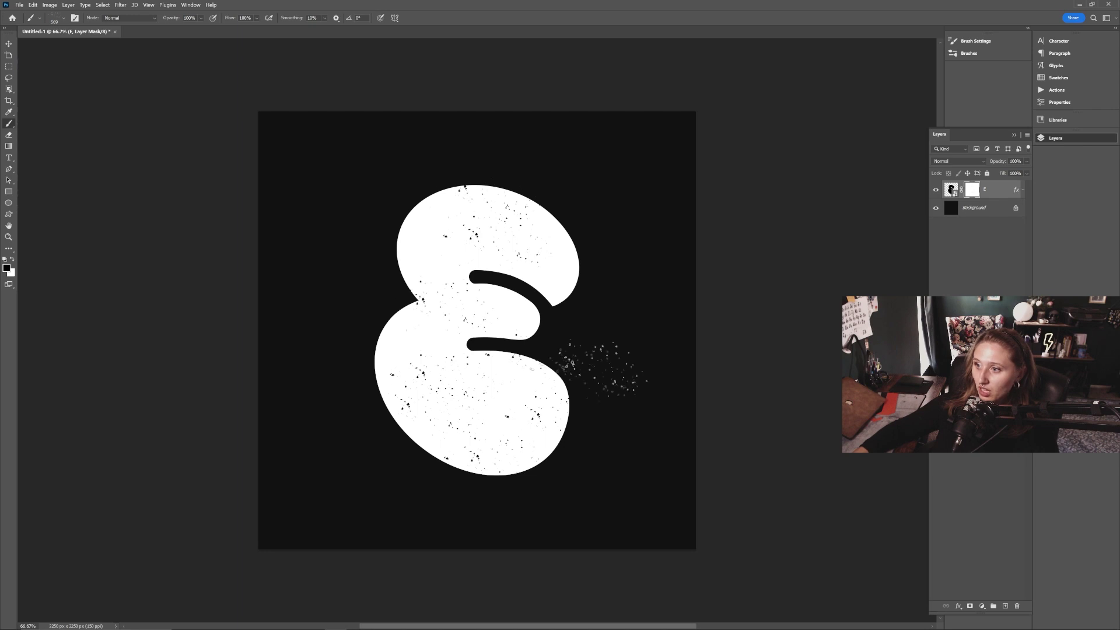
# - Paint fine grain over the E's mask with one Matchbook brush, and stamp grime patches around the letter's edges with another
pyautogui.rightClick(500, 243)
pyautogui.doubleClick(543, 374)
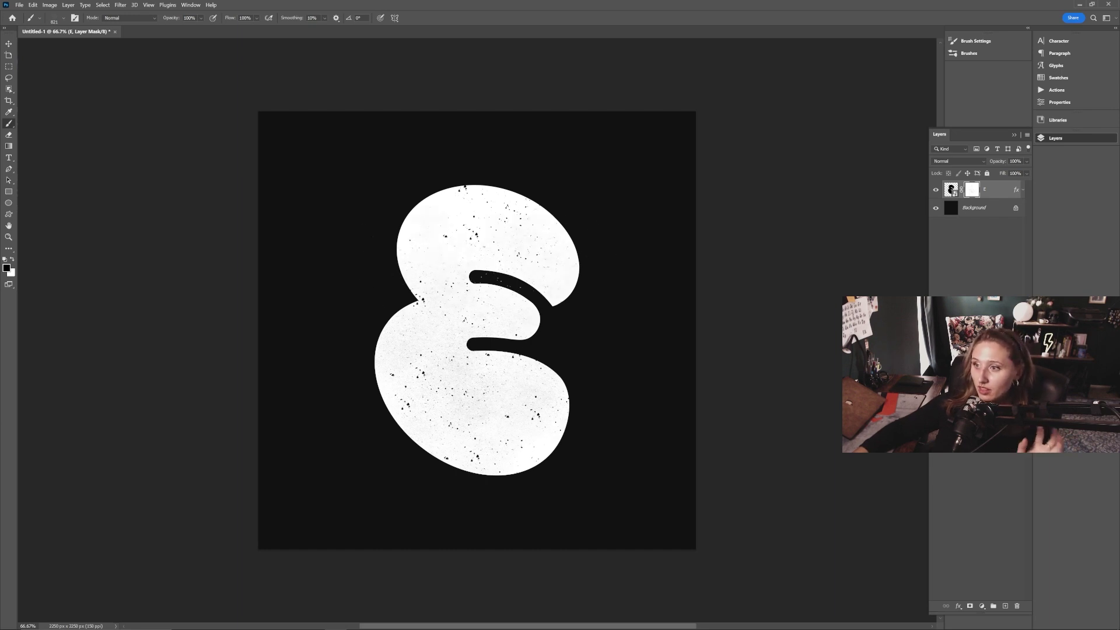
pyautogui.rightClick(502, 245)
pyautogui.doubleClick(572, 445)
pyautogui.click(436, 378)
pyautogui.click(447, 300)
pyautogui.click(441, 217)
pyautogui.click(563, 455)
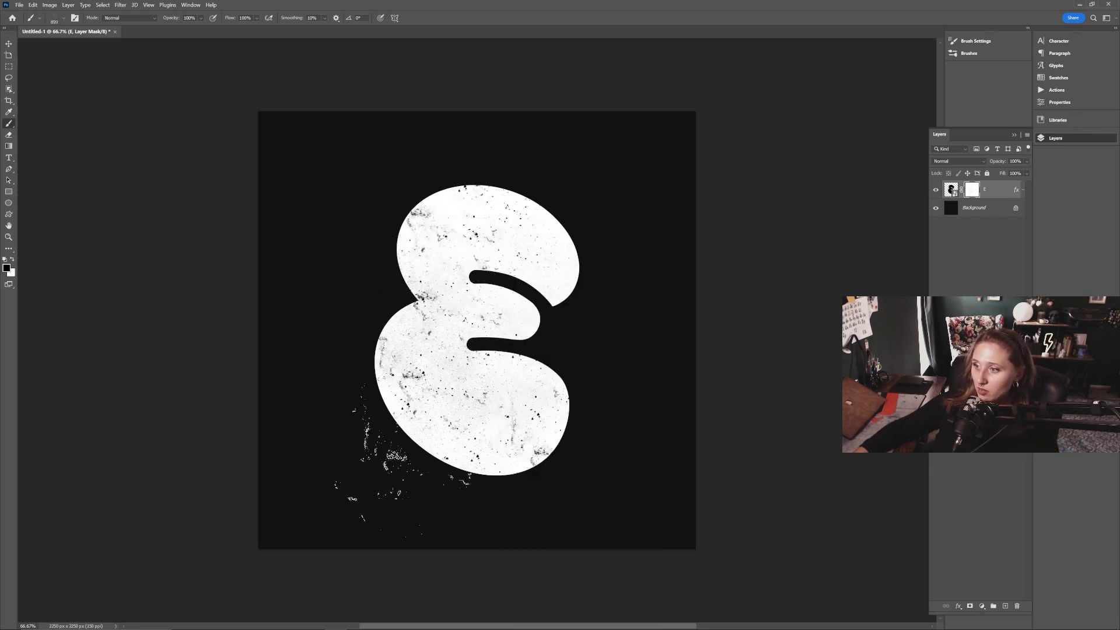
pyautogui.click(416, 459)
# - Add cloudy wear to the middle and upper part of the E's mask with RSCO Matchbook Brush 002
pyautogui.rightClick(467, 349)
pyautogui.doubleClick(522, 390)
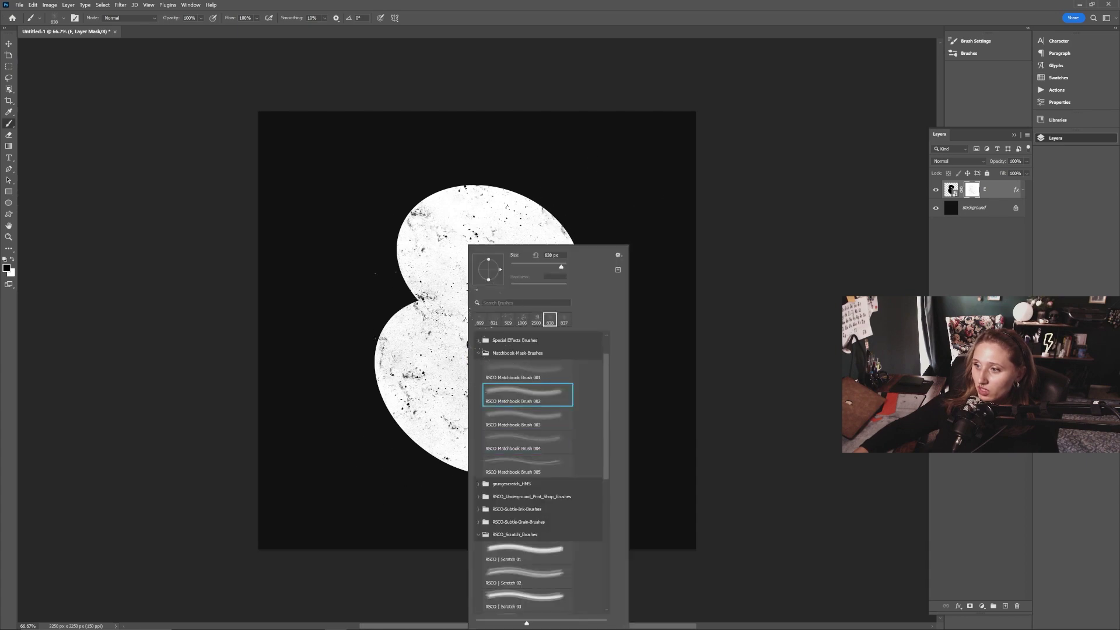
pyautogui.click(441, 326)
pyautogui.click(525, 241)
# - Stamp scratches on the E's mask at its lower and upper-left edges with two brushes from the RSCO_Scratch_Brushes set
pyautogui.rightClick(551, 540)
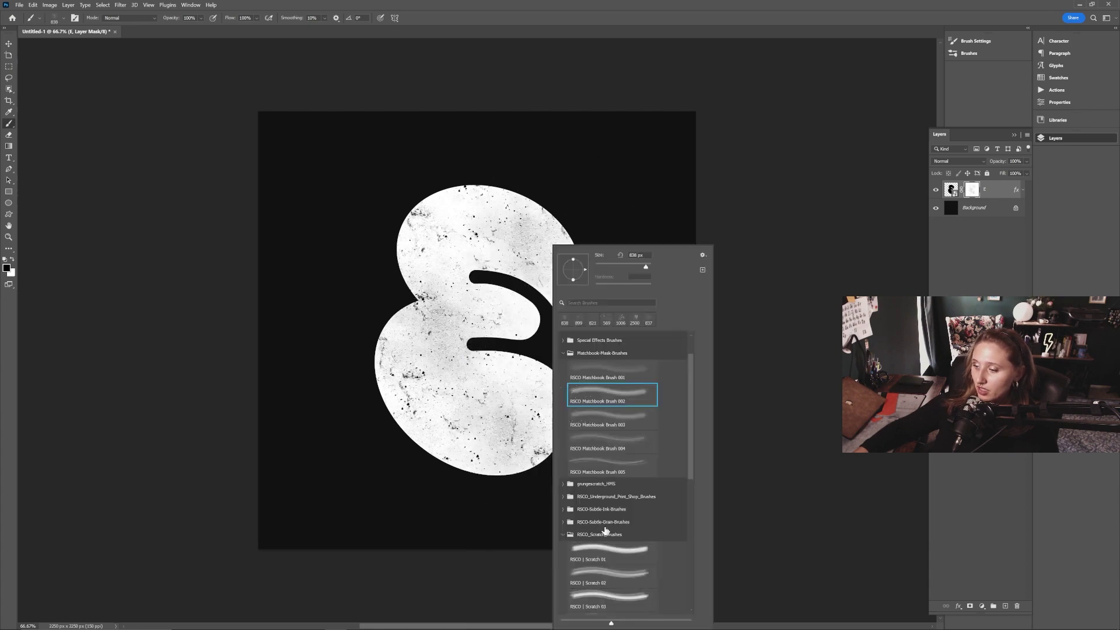
pyautogui.scroll(-2, 611, 567)
pyautogui.doubleClick(611, 566)
pyautogui.click(589, 496)
pyautogui.rightClick(449, 513)
pyautogui.doubleClick(525, 588)
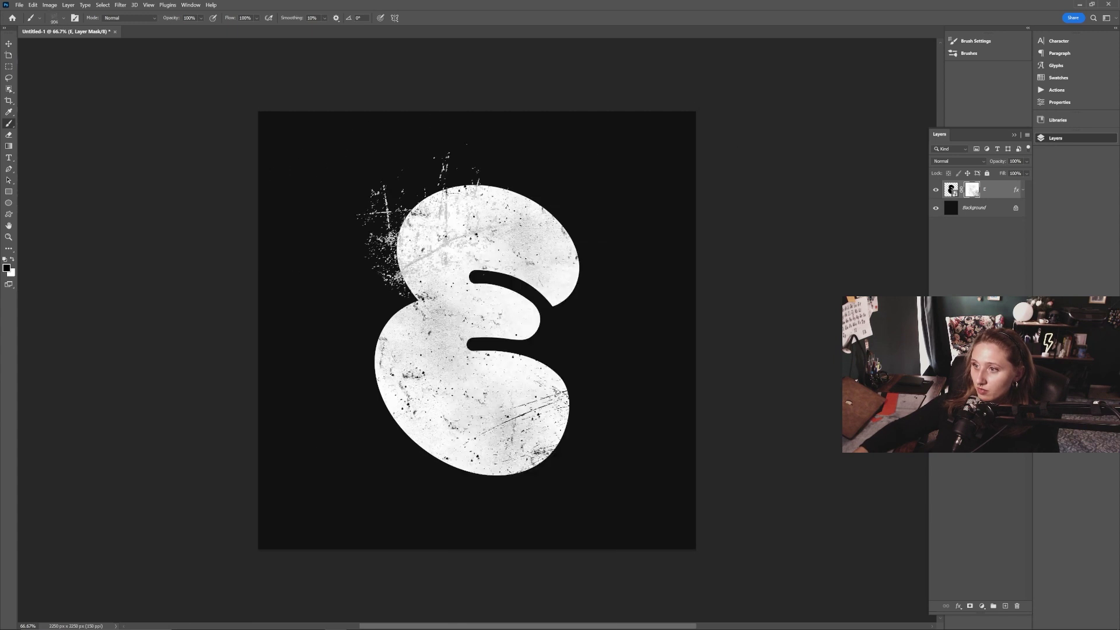
pyautogui.click(409, 256)
pyautogui.click(437, 448)
pyautogui.press('v')
# - Roughen the E layer's edges with a Displace smart filter using vertical scale 10, Stretch To Fit and Repeat Edge Pixels
pyautogui.click(993, 190)
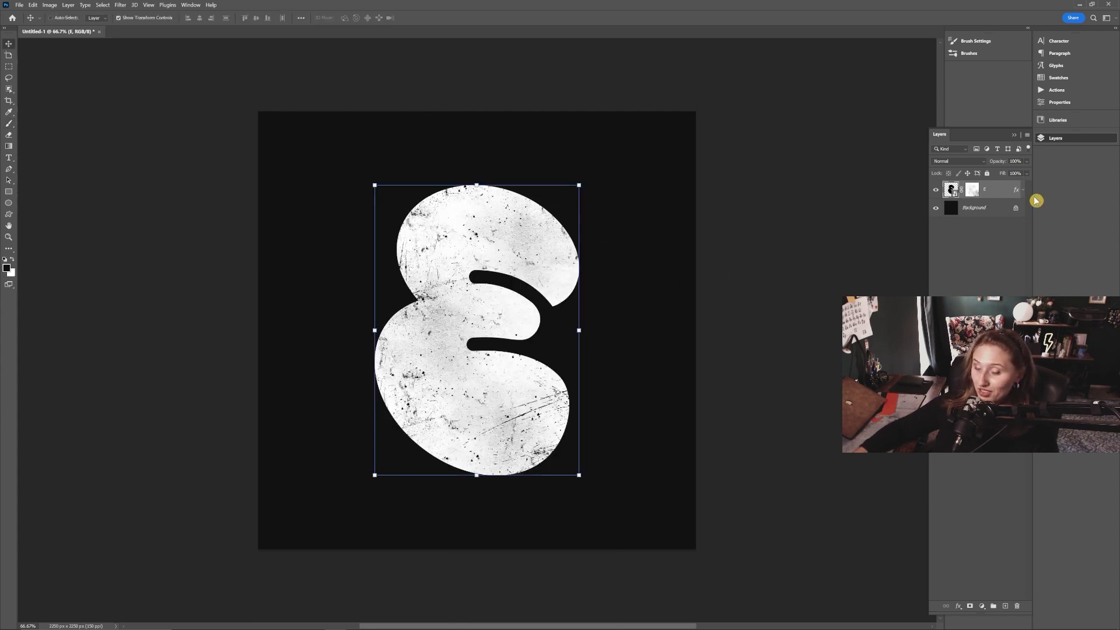
pyautogui.click(119, 5)
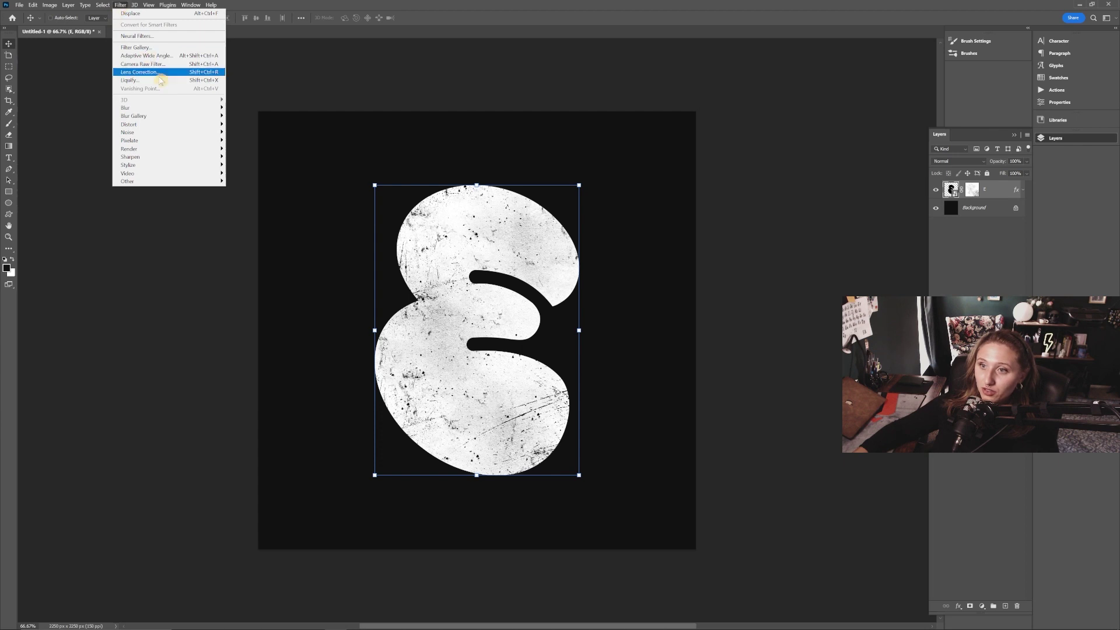
pyautogui.moveTo(165, 125)
pyautogui.click(263, 124)
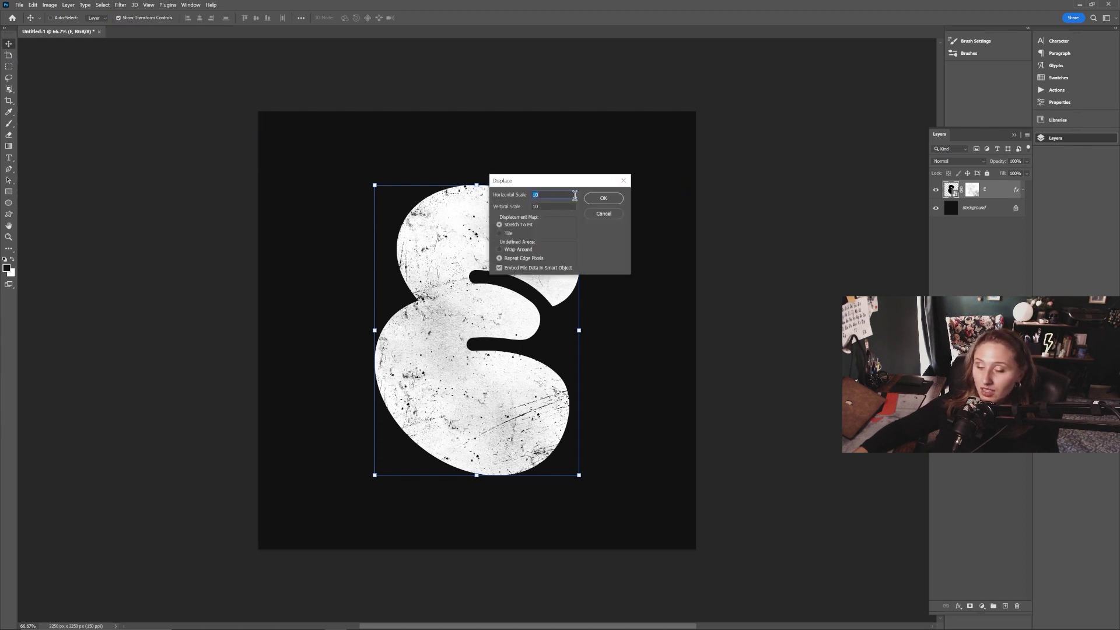
pyautogui.click(602, 199)
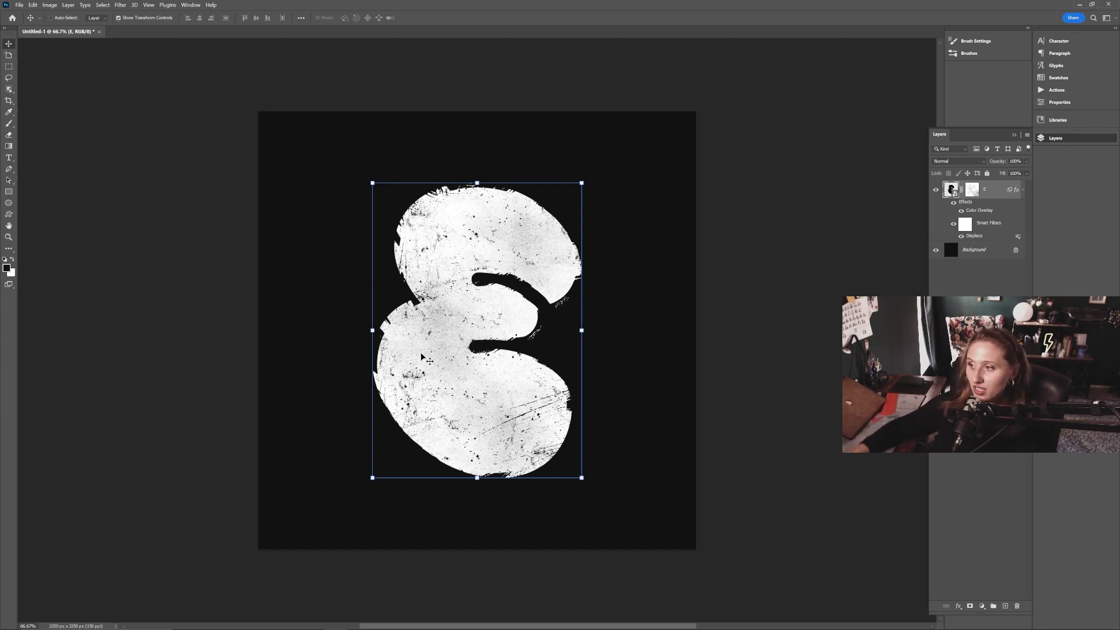
# - Compare the E with and without its Displace smart filter, leave the filter on, and collapse the layer's effects list
pyautogui.click(961, 236)
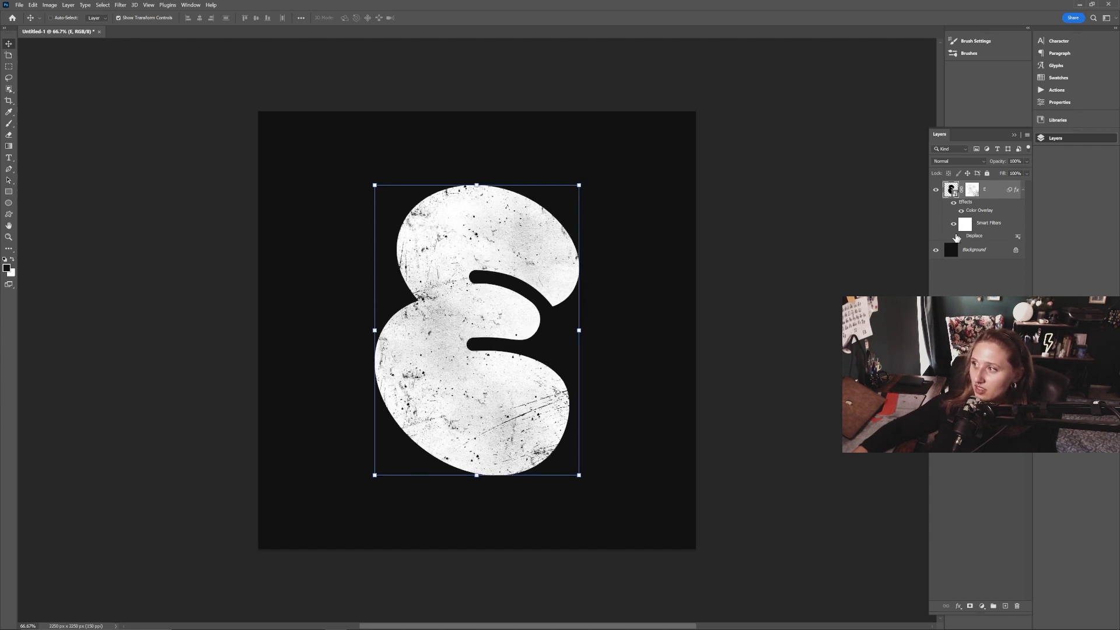
pyautogui.click(961, 236)
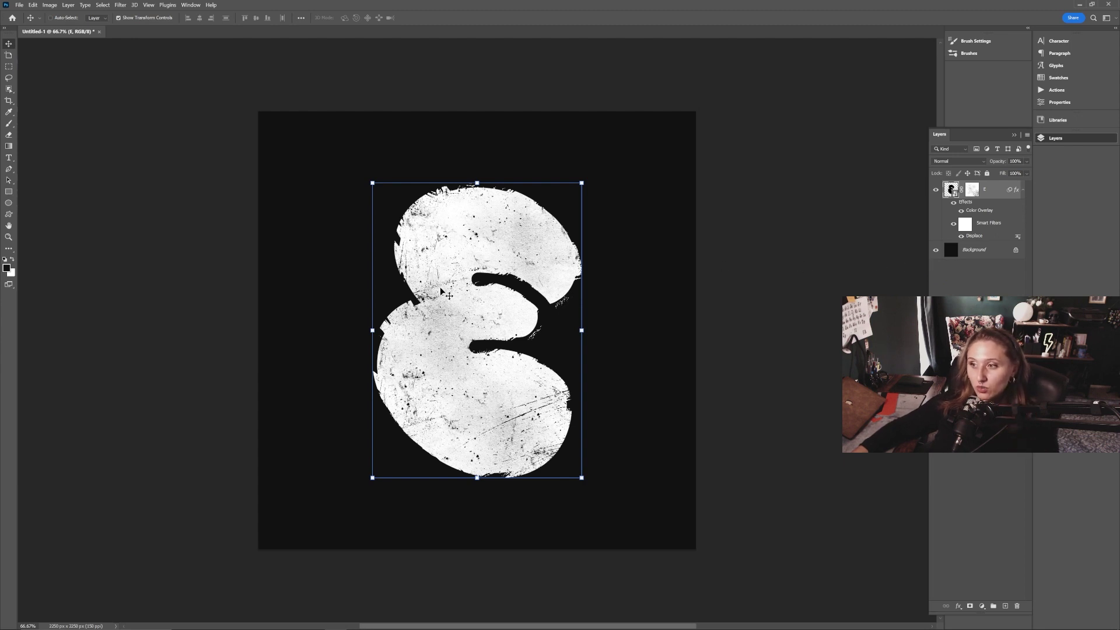
pyautogui.click(1023, 189)
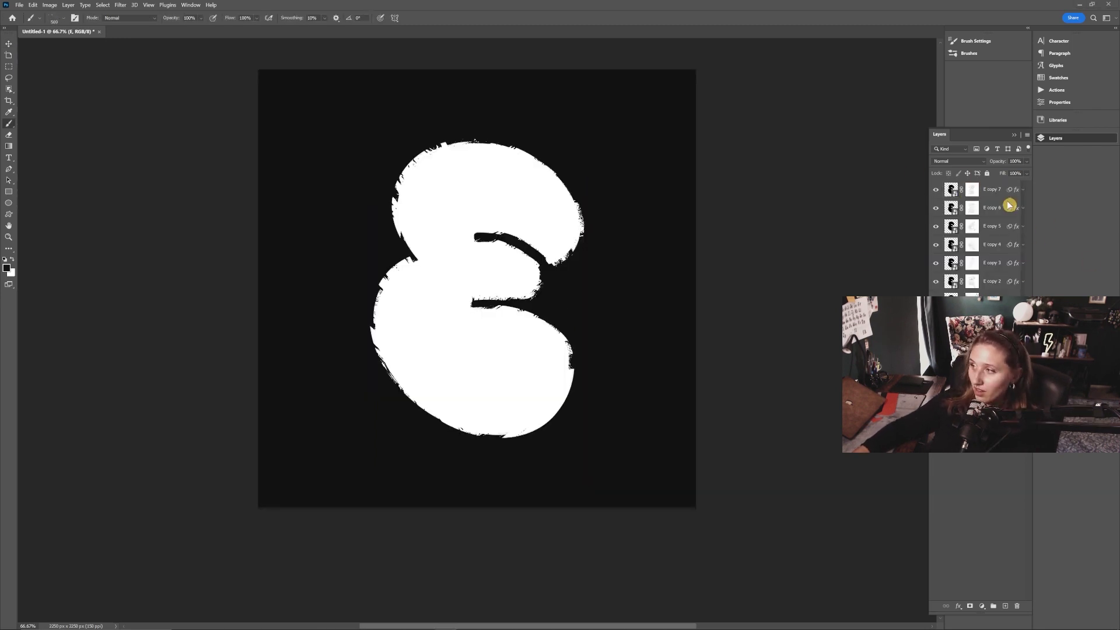
# - Select all the distressed E layer variations and quick-export them as separate PNG files
pyautogui.moveTo(936, 207); pyautogui.dragTo(934, 229)
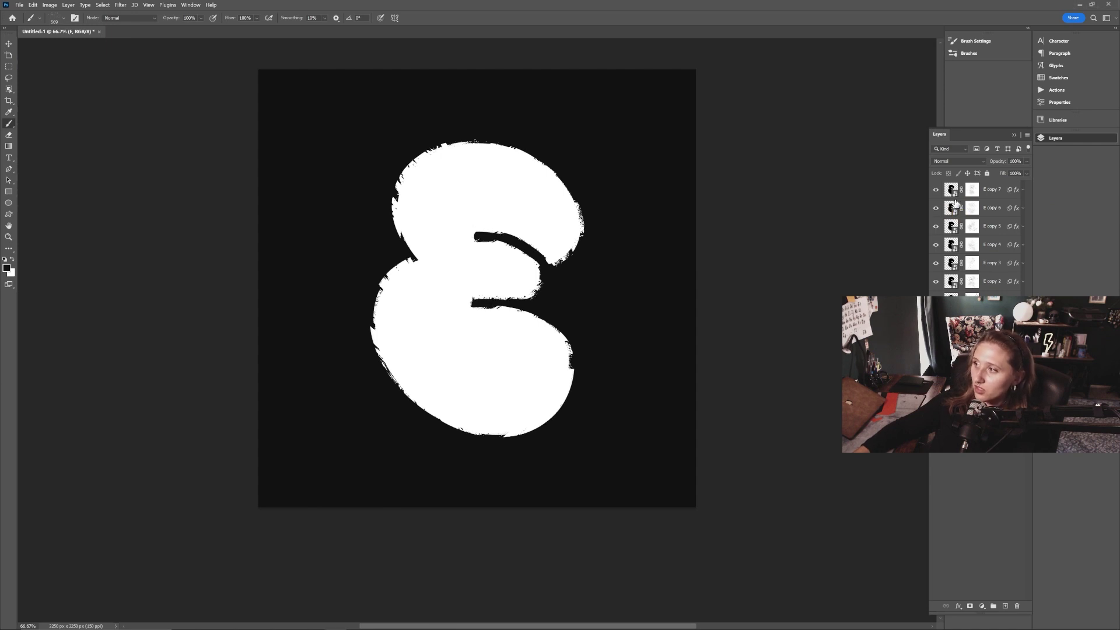
pyautogui.click(985, 192)
pyautogui.keyDown('shift'); pyautogui.click(990, 318); pyautogui.keyUp('shift')
pyautogui.rightClick(991, 318)
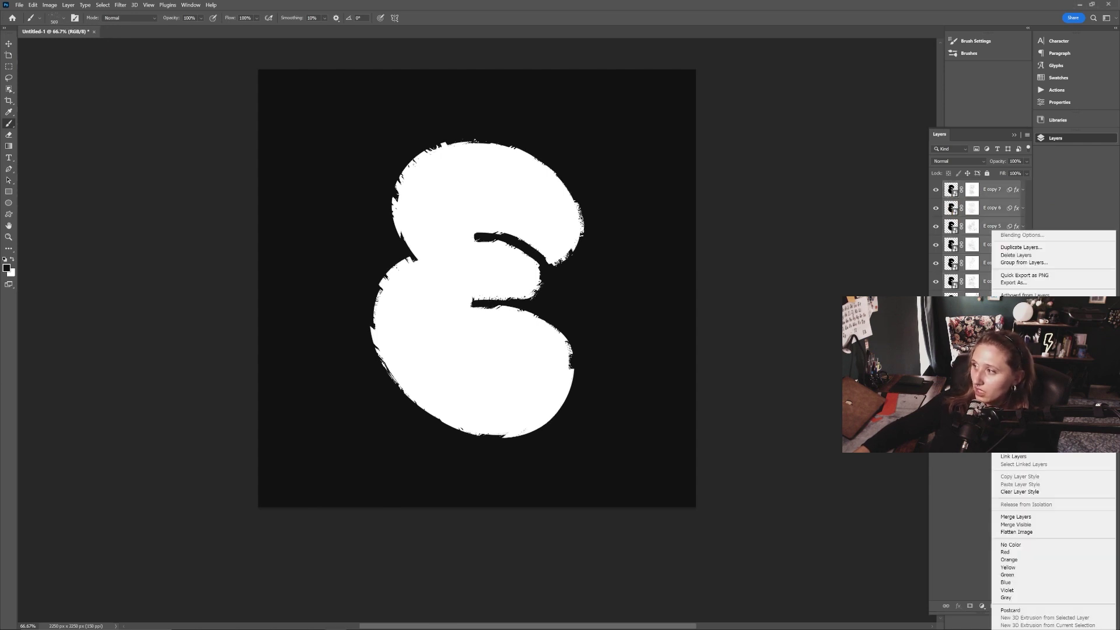
pyautogui.click(1024, 274)
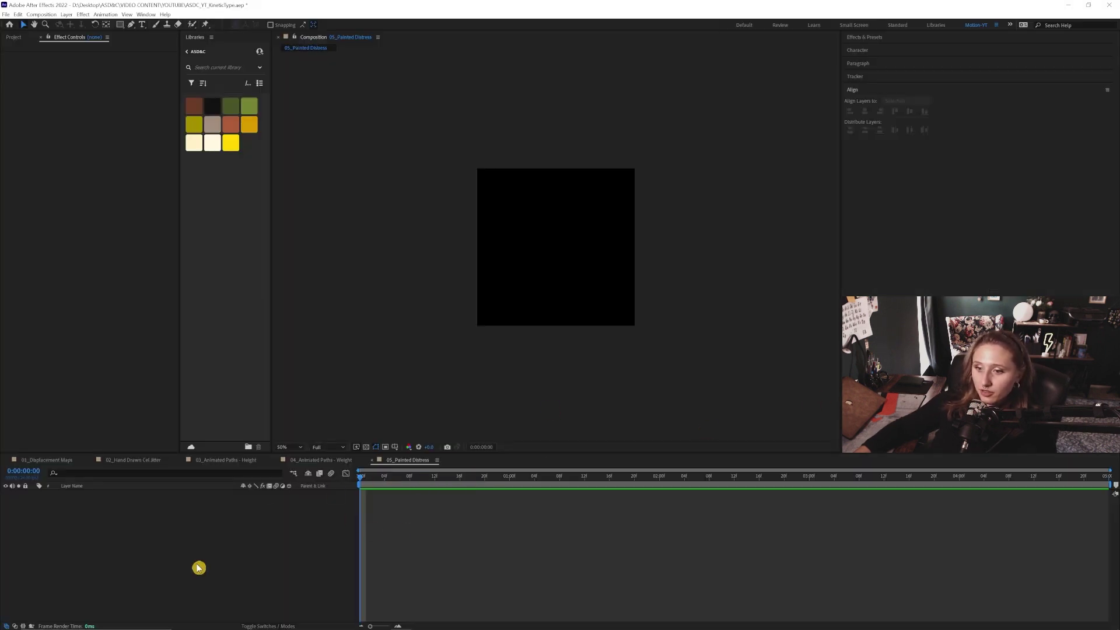
# - Switch to After Effects, add the eight exported E PNGs to the 05_Painted Distress composition, and scale them down to fit the frame
pyautogui.click(198, 567)
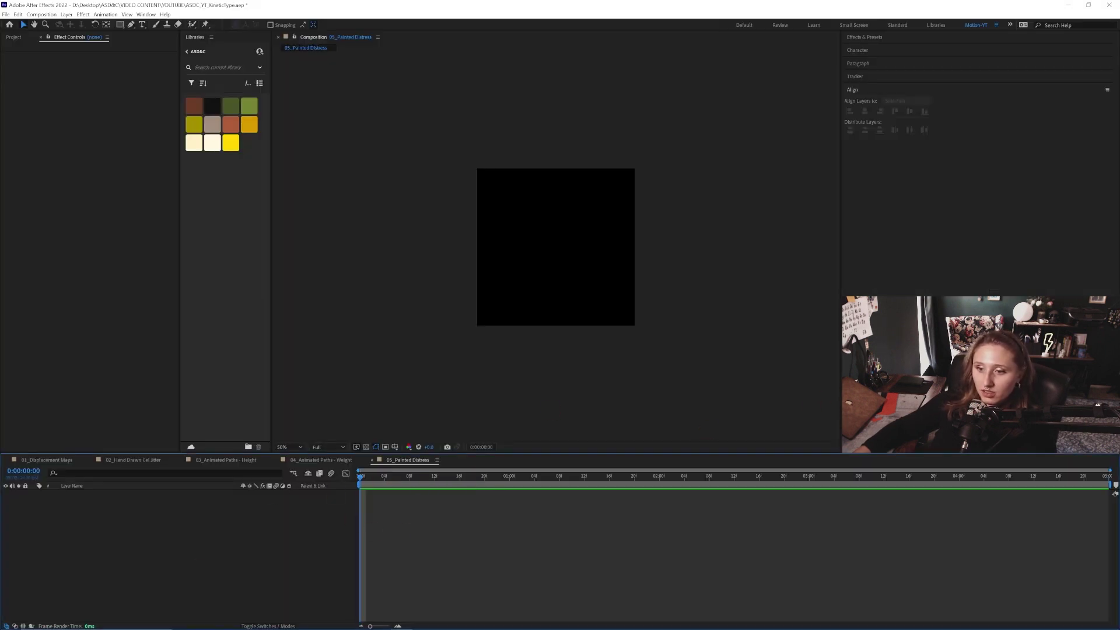
pyautogui.moveTo(0, 277); pyautogui.dragTo(476, 277)
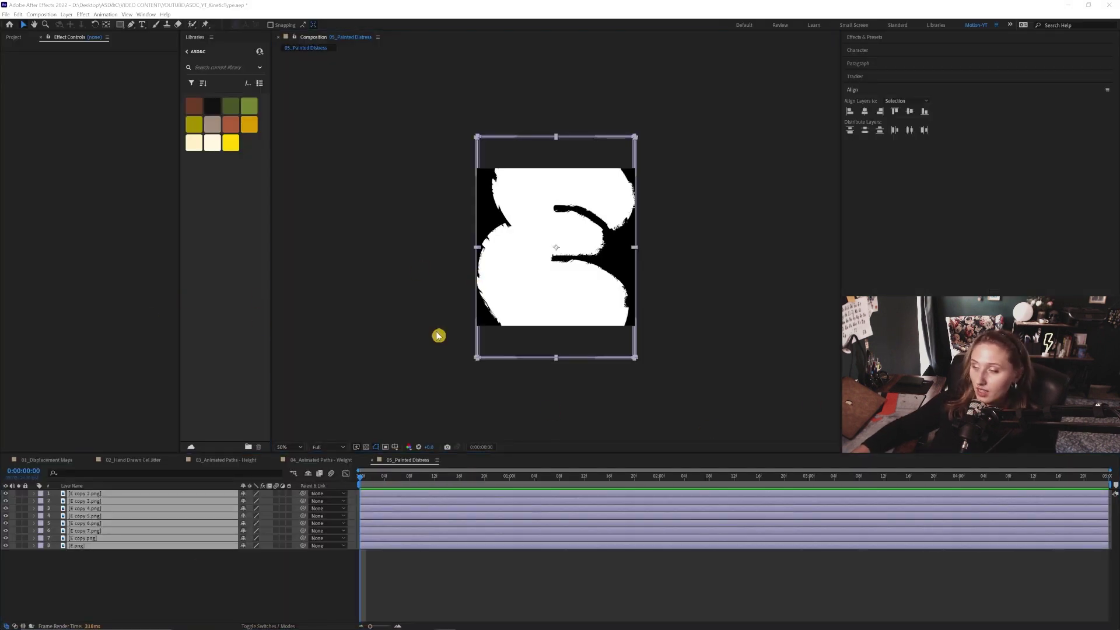
pyautogui.moveTo(635, 251); pyautogui.dragTo(595, 247)
# - Split all eight E layers at 0:00:00:04 and remove the later parts so each layer lasts four frames
pyautogui.moveTo(362, 477); pyautogui.dragTo(387, 477)
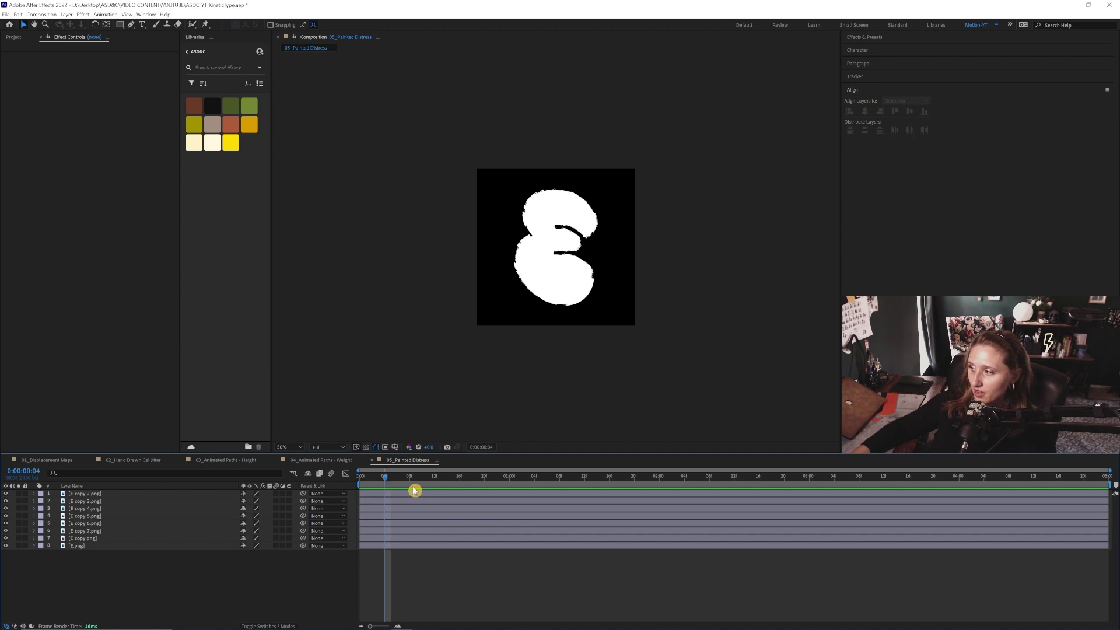
pyautogui.click(393, 539)
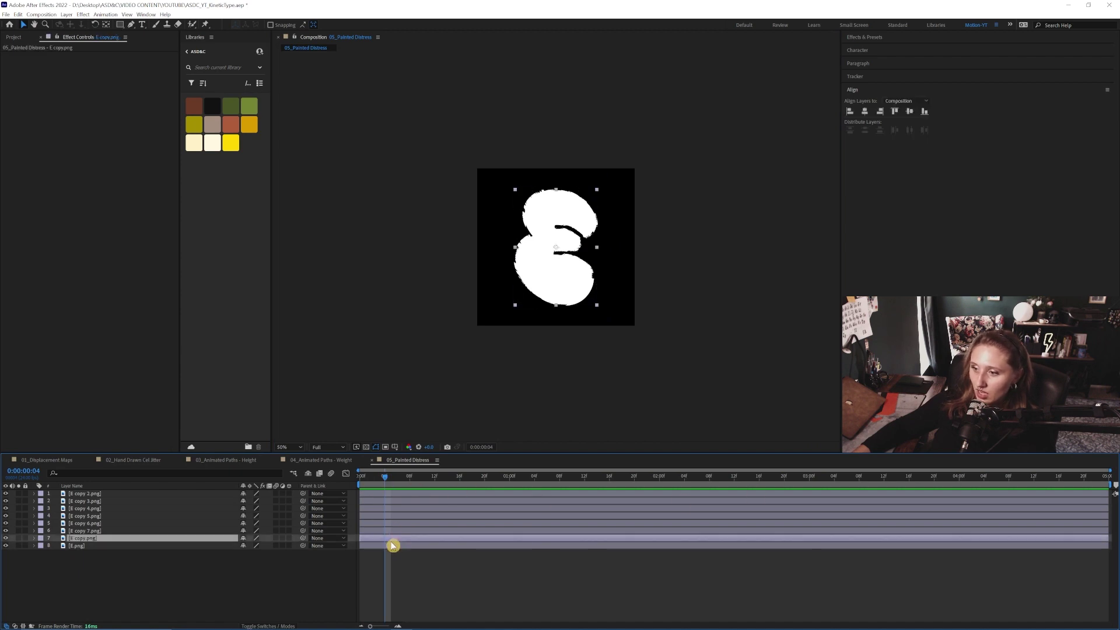
pyautogui.click(393, 546)
pyautogui.keyDown('shift'); pyautogui.click(408, 496); pyautogui.keyUp('shift')
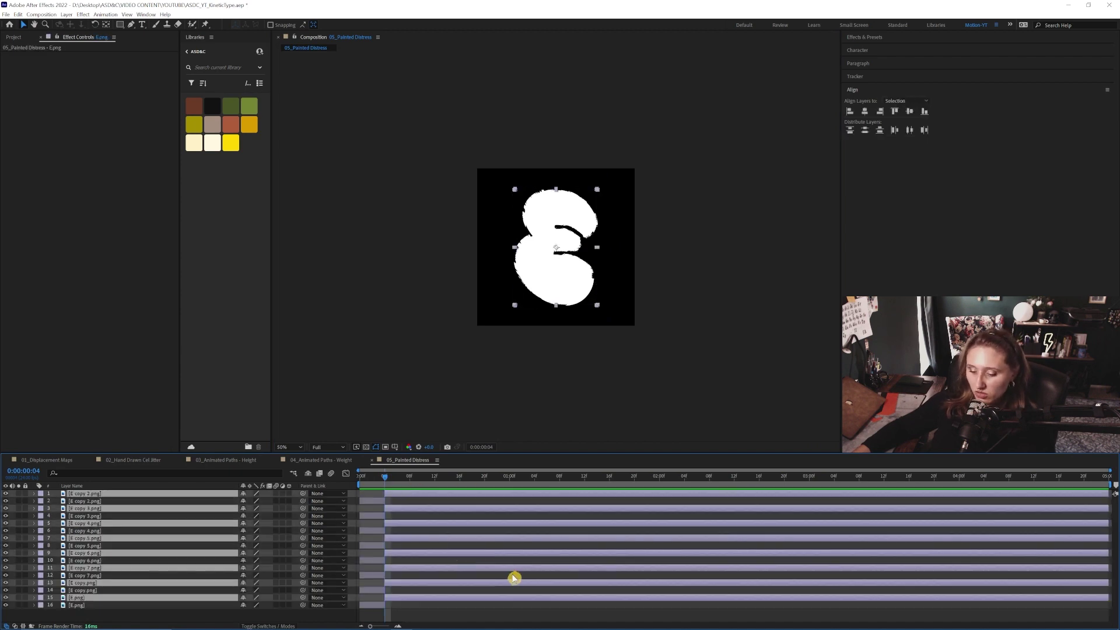
pyautogui.hotkey('alt', ']')
pyautogui.click(510, 584)
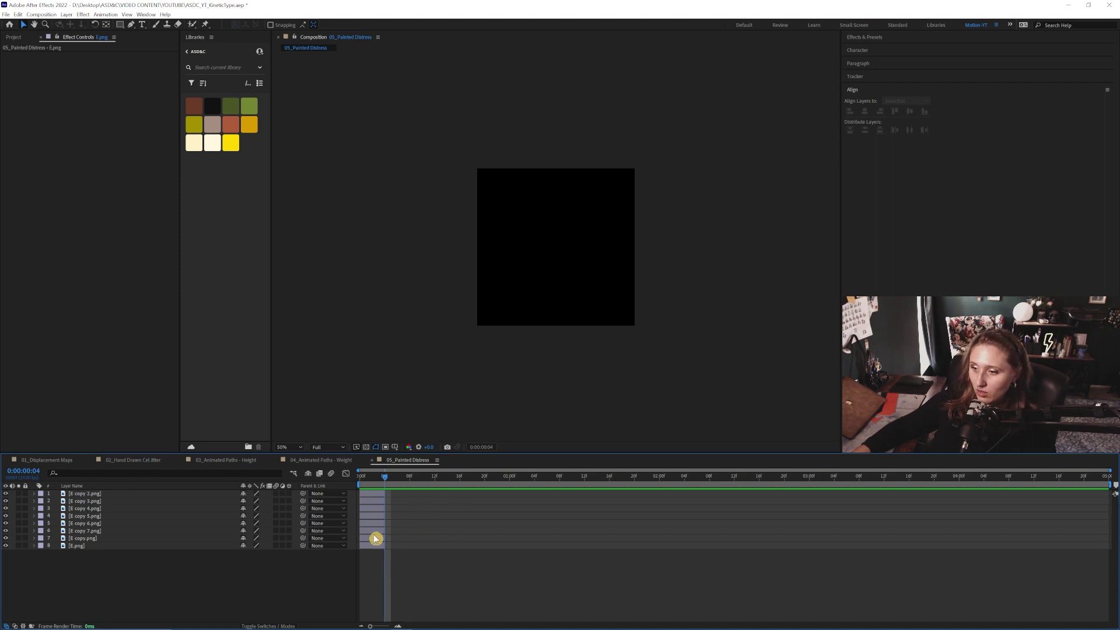
# - Arrange the eight trimmed E layers one after another with Sequence Layers, without overlap
pyautogui.click(368, 496)
pyautogui.click(370, 545)
pyautogui.keyDown('shift'); pyautogui.click(373, 495); pyautogui.keyUp('shift')
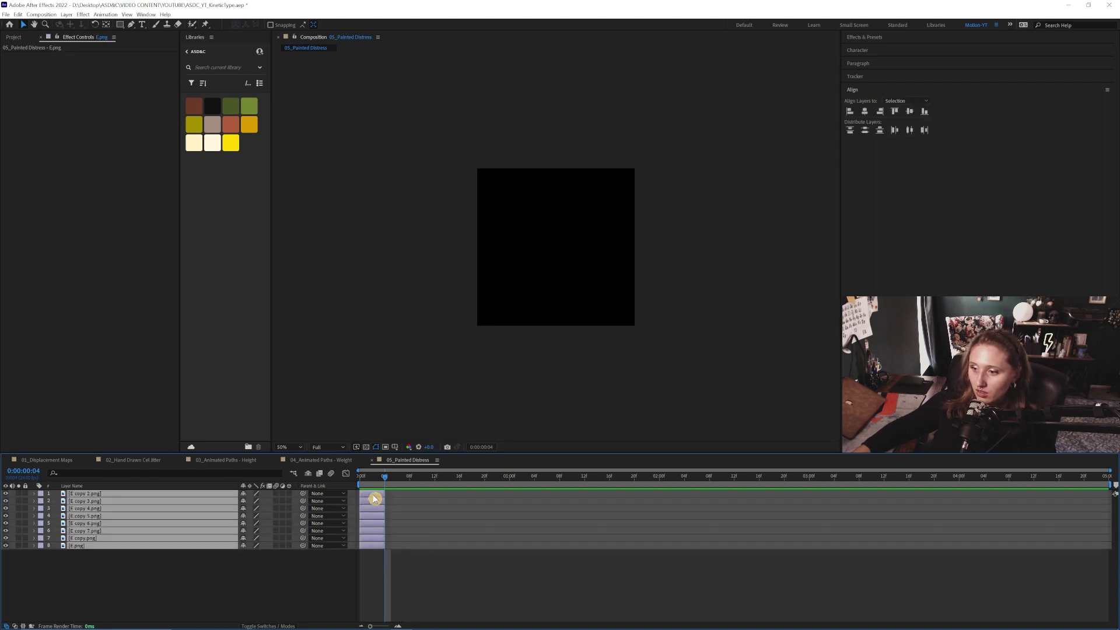
pyautogui.rightClick(374, 496)
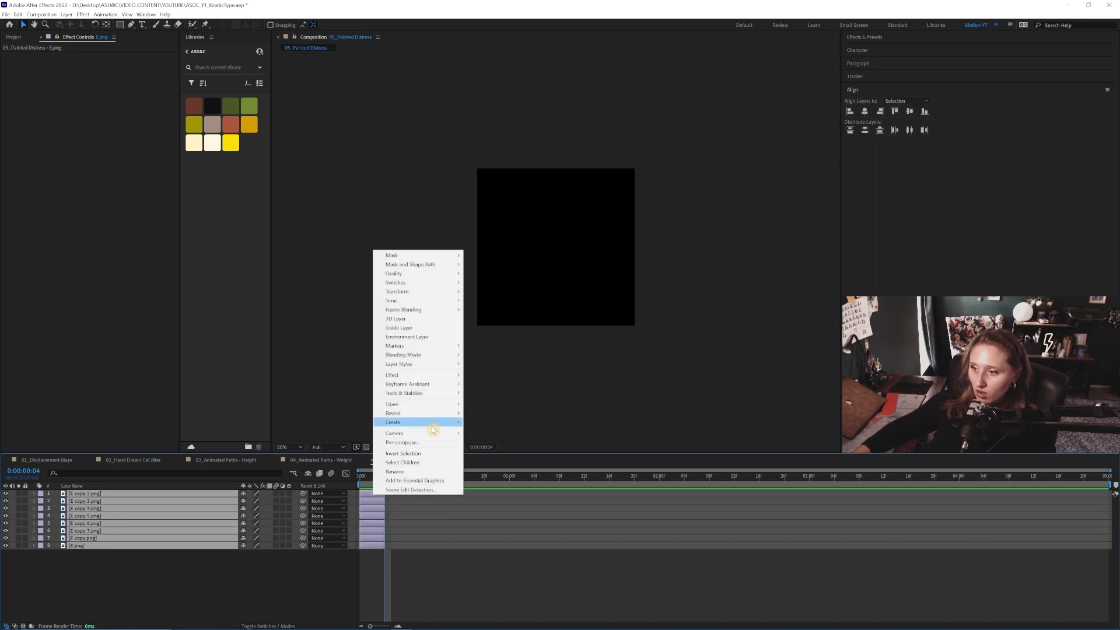
pyautogui.moveTo(425, 387)
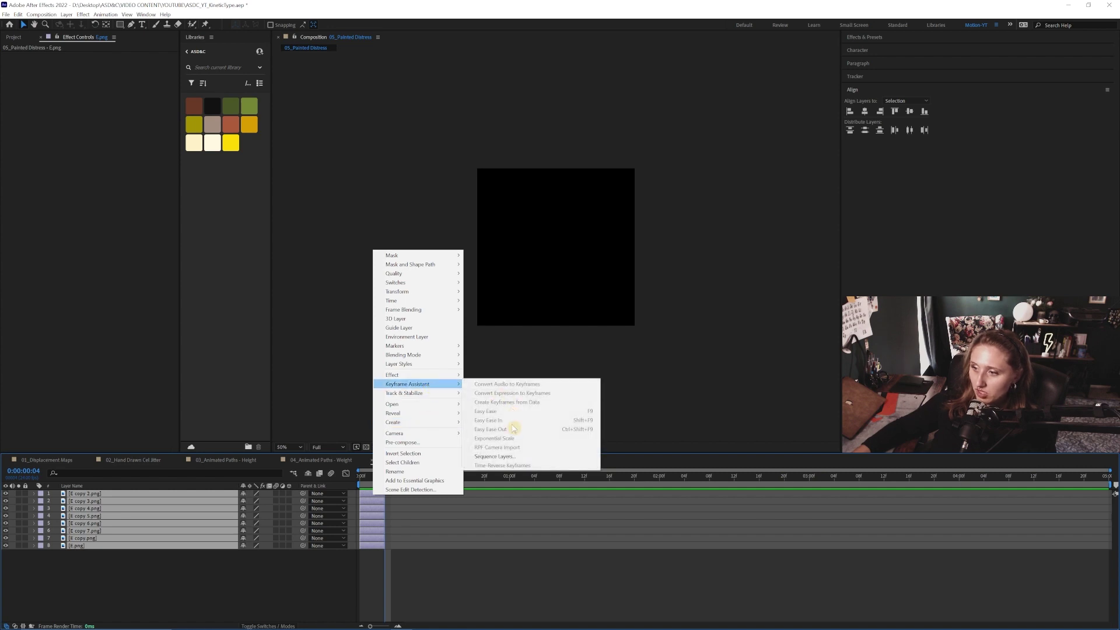
pyautogui.click(494, 456)
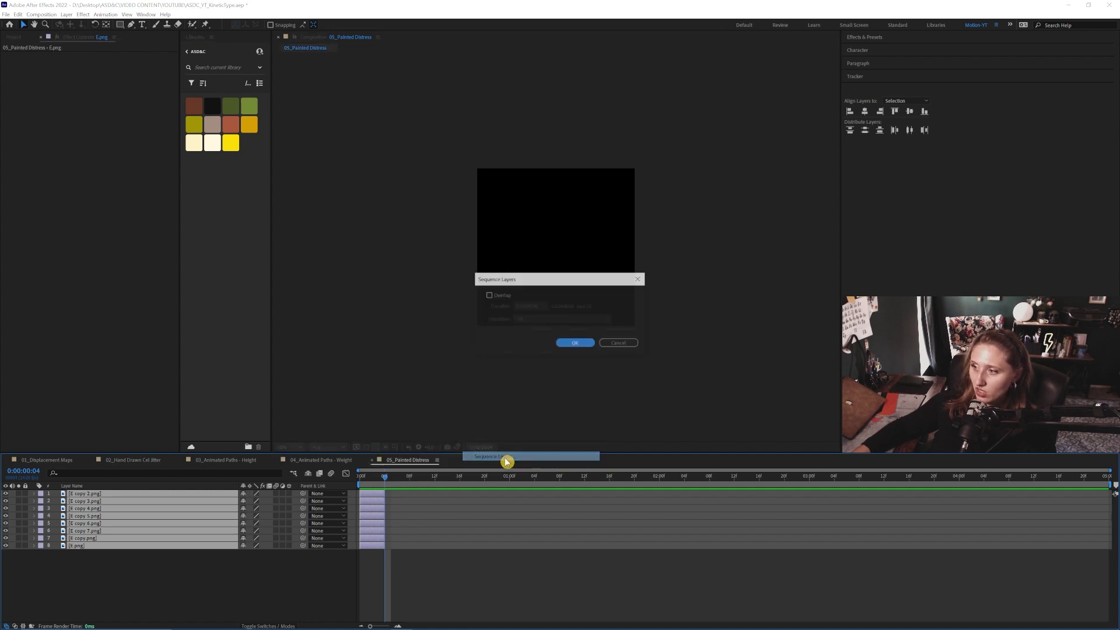
pyautogui.click(583, 341)
# - End the work area at 0:00:01:08 and preview the sequenced E animation
pyautogui.moveTo(383, 478); pyautogui.dragTo(344, 482)
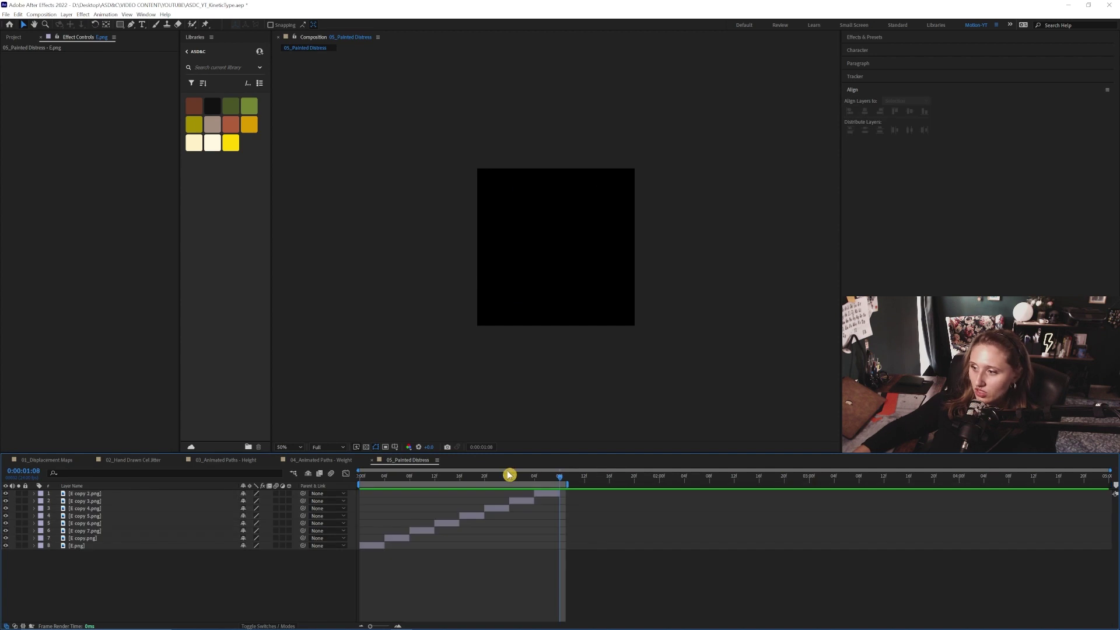
pyautogui.moveTo(494, 482); pyautogui.dragTo(342, 490)
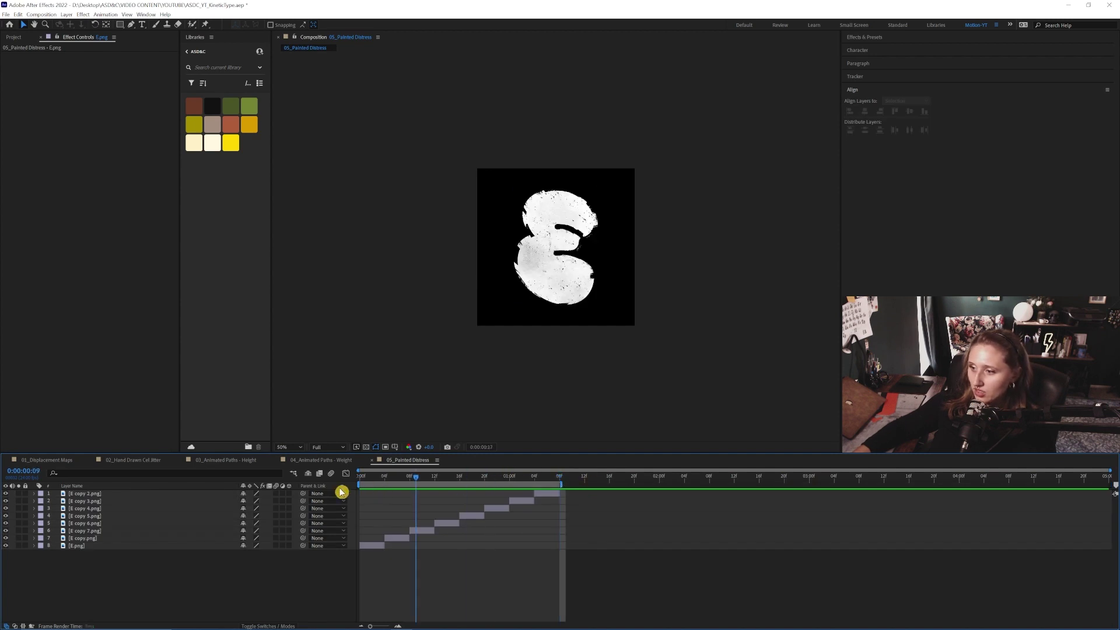
pyautogui.press('.')
pyautogui.press('space')
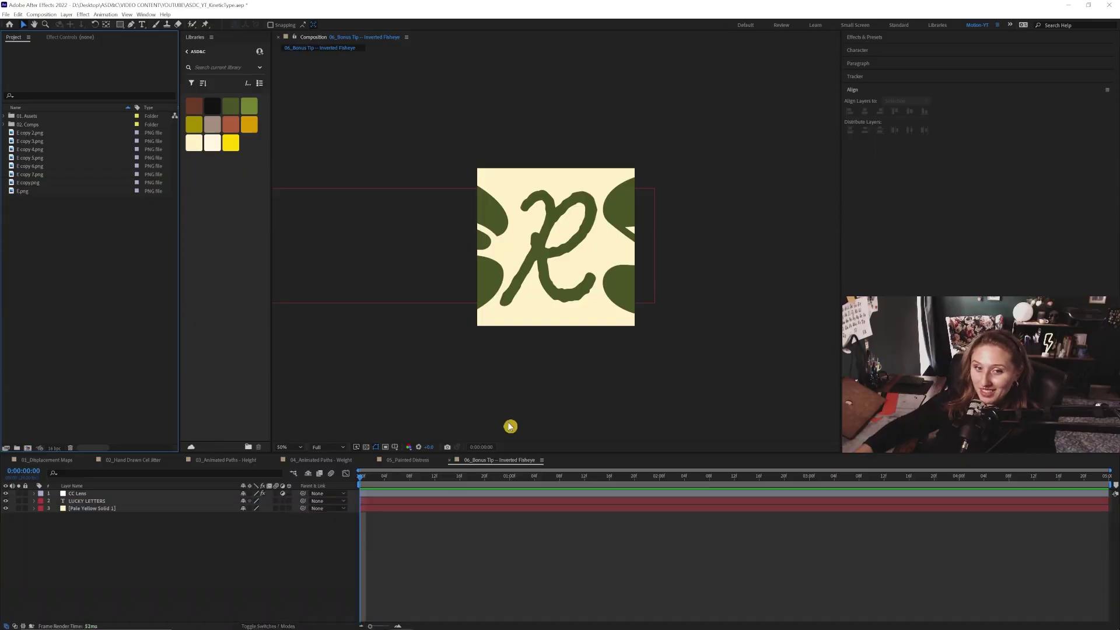
# - In the 06_Bonus Tip – Inverted Fisheye composition, examine how the three LUCKY LETTERS layers scroll and overlap to form a loop
pyautogui.moveTo(429, 483); pyautogui.dragTo(270, 490)
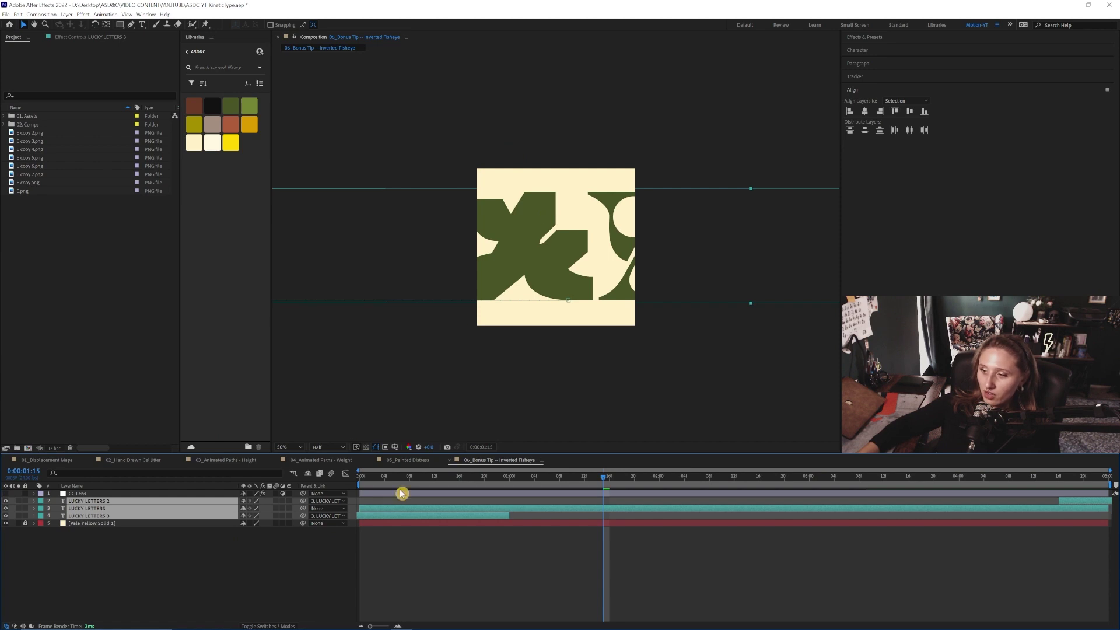
pyautogui.moveTo(404, 479); pyautogui.dragTo(1045, 478)
pyautogui.moveTo(868, 477); pyautogui.dragTo(350, 482)
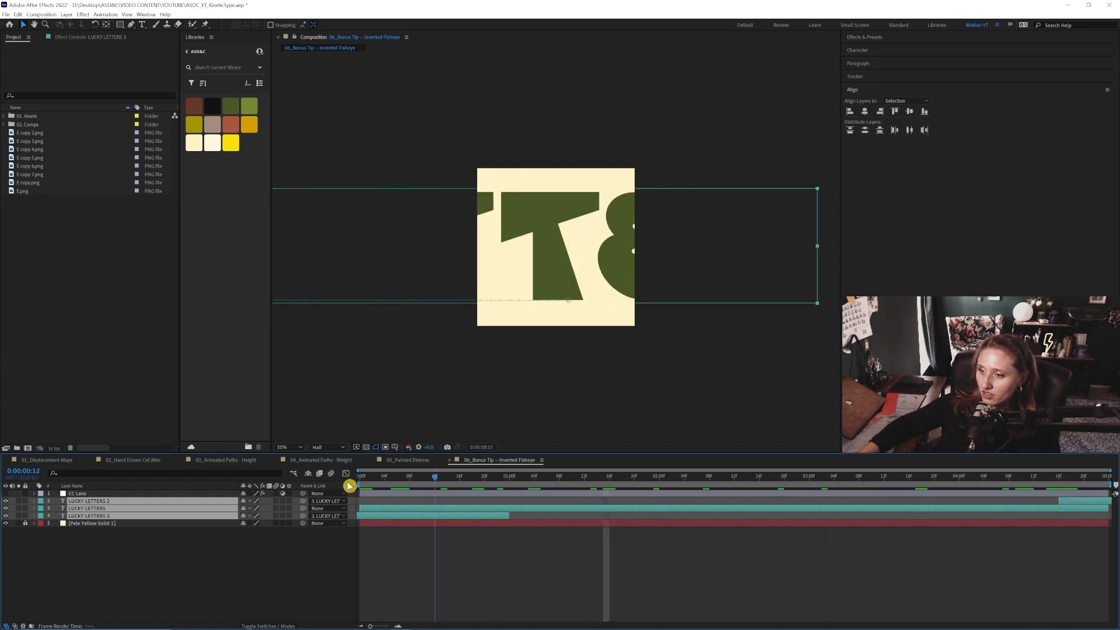
pyautogui.click(382, 530)
pyautogui.click(380, 514)
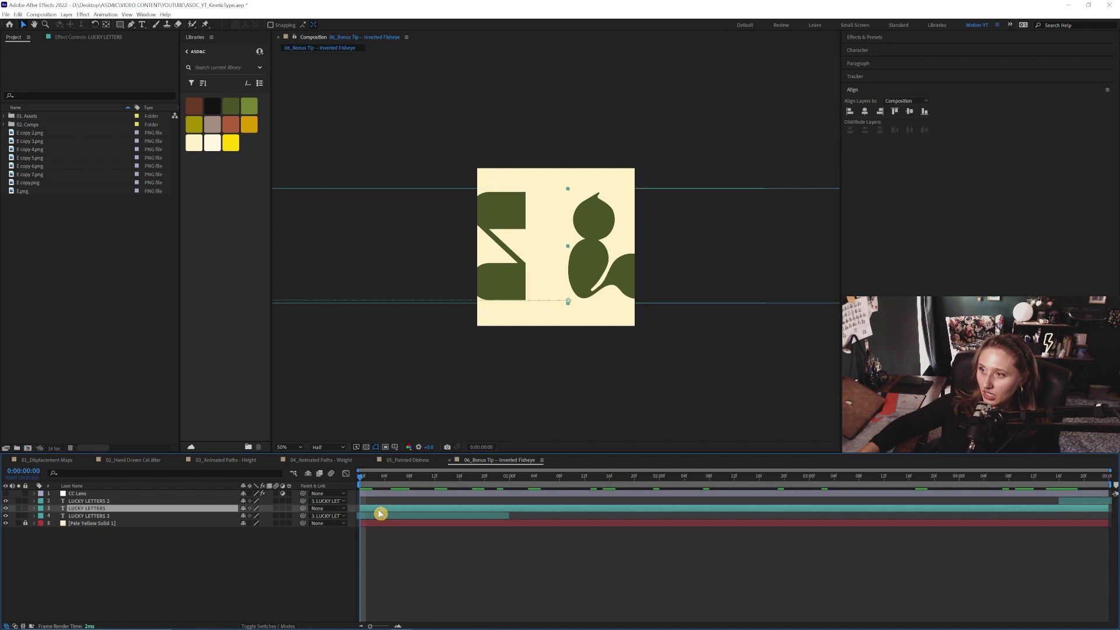
pyautogui.click(574, 206)
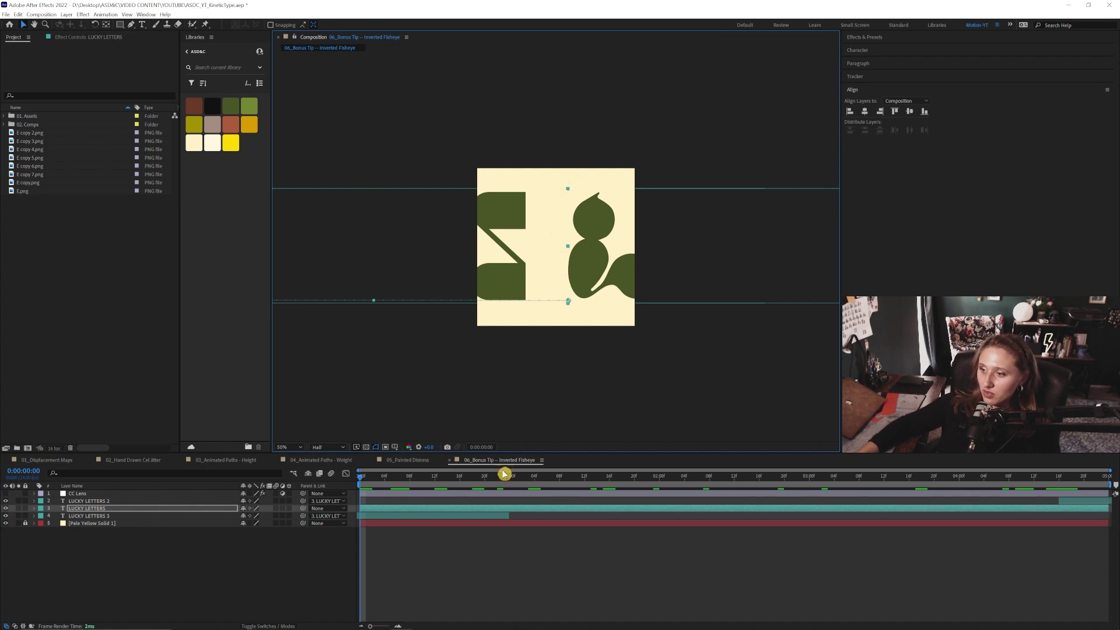
pyautogui.click(414, 516)
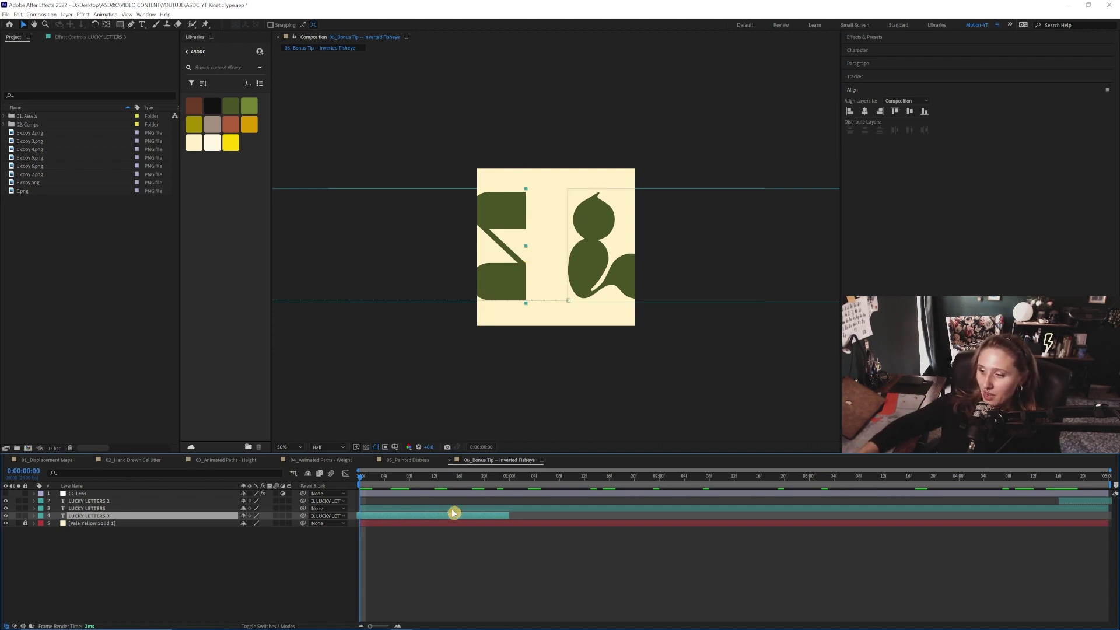
pyautogui.moveTo(457, 477); pyautogui.dragTo(1059, 480)
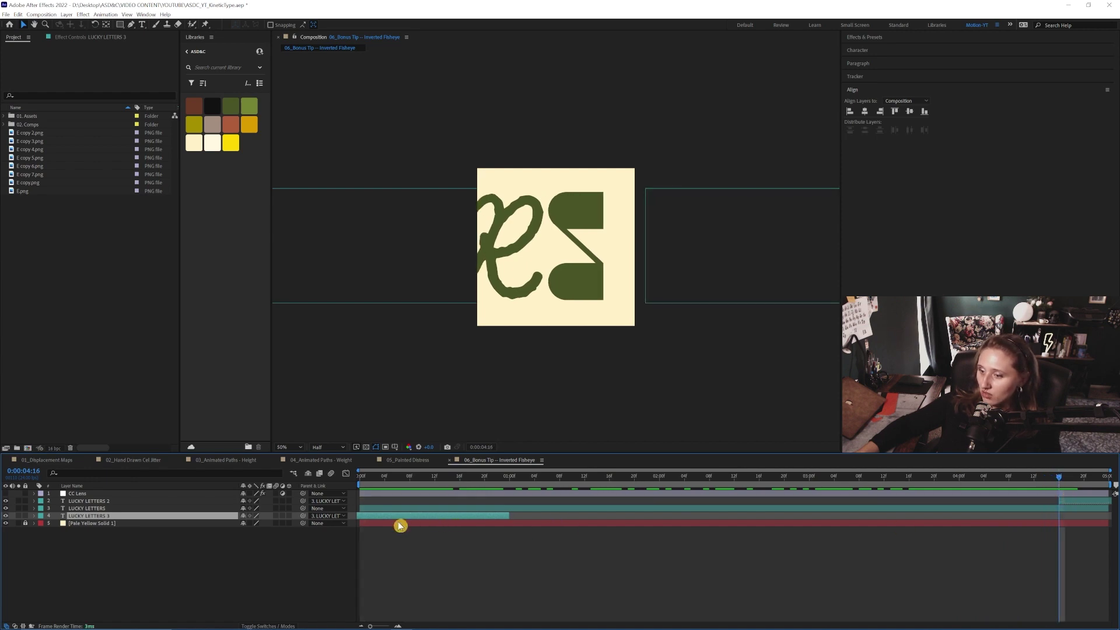
pyautogui.click(1077, 503)
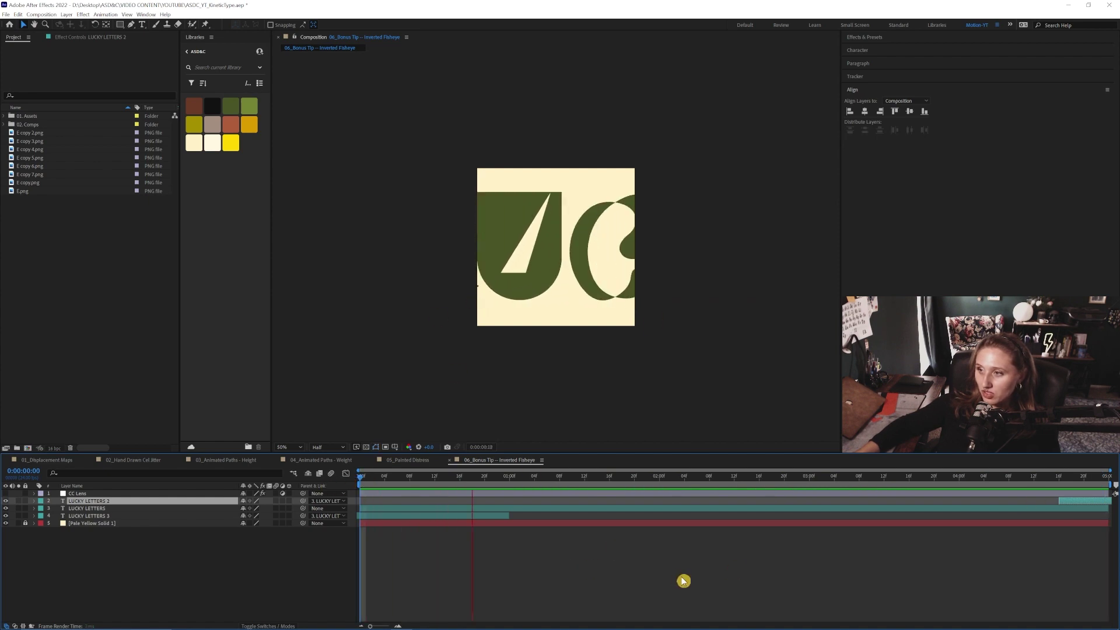
# - Make the CC Lens adjustment layer visible above the scrolling letters and show its effect settings
pyautogui.click(104, 494)
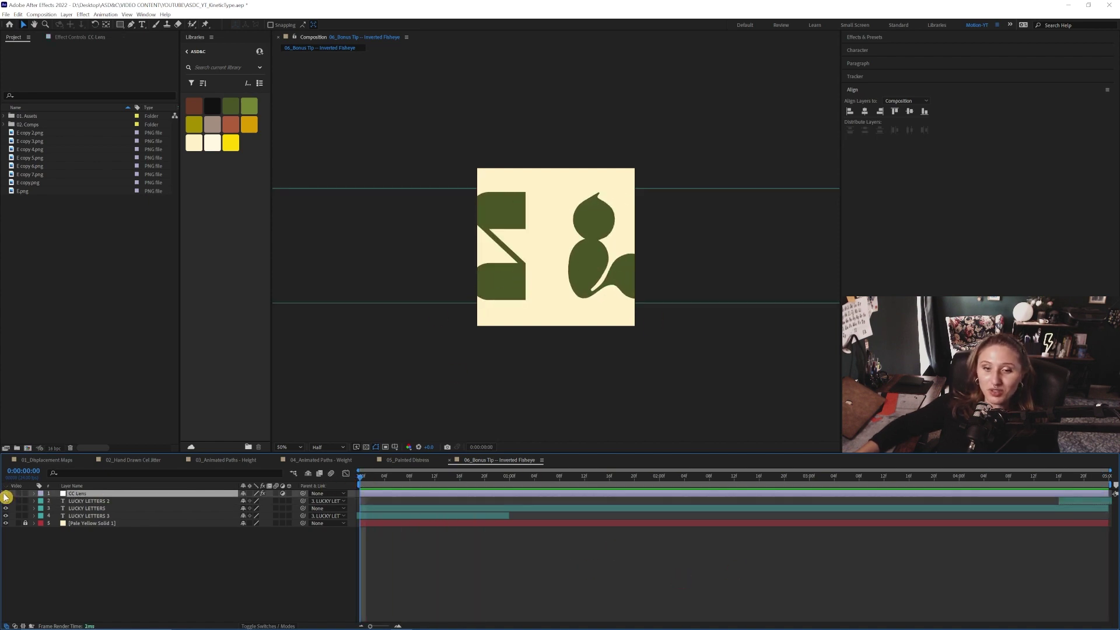
pyautogui.click(5, 494)
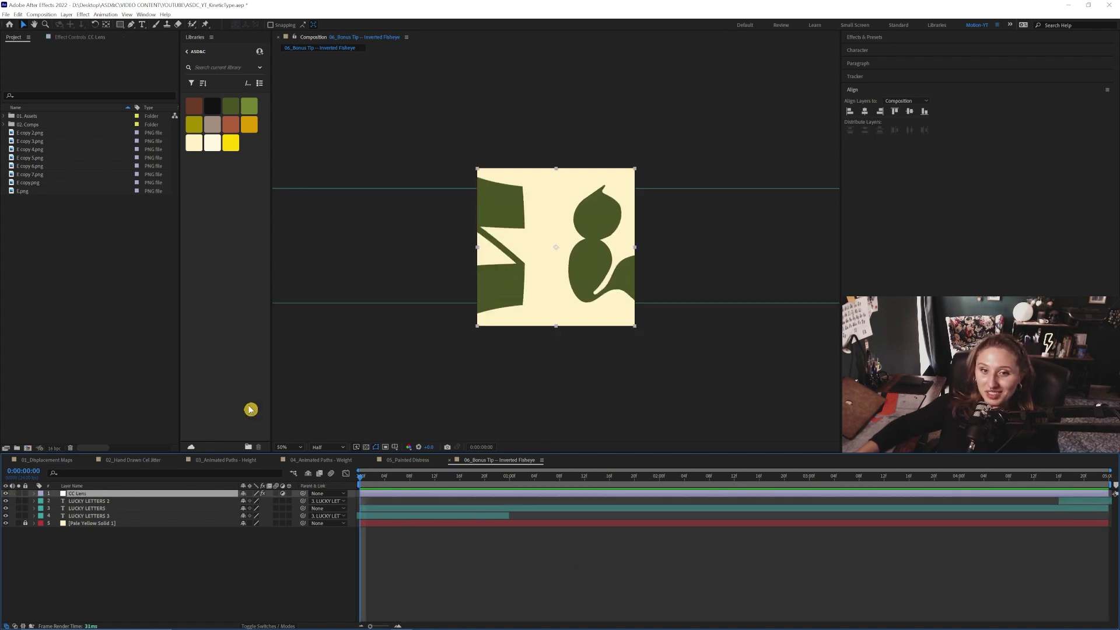
pyautogui.click(80, 38)
# - Try a different Size for the CC Lens effect and undo the change
pyautogui.click(869, 37)
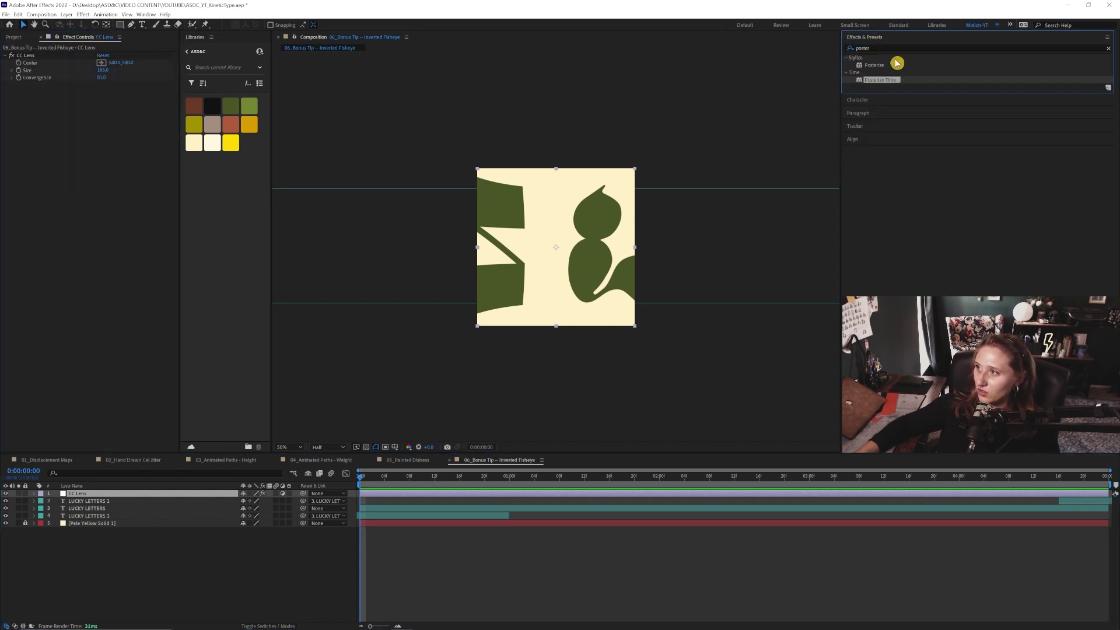
pyautogui.click(864, 37)
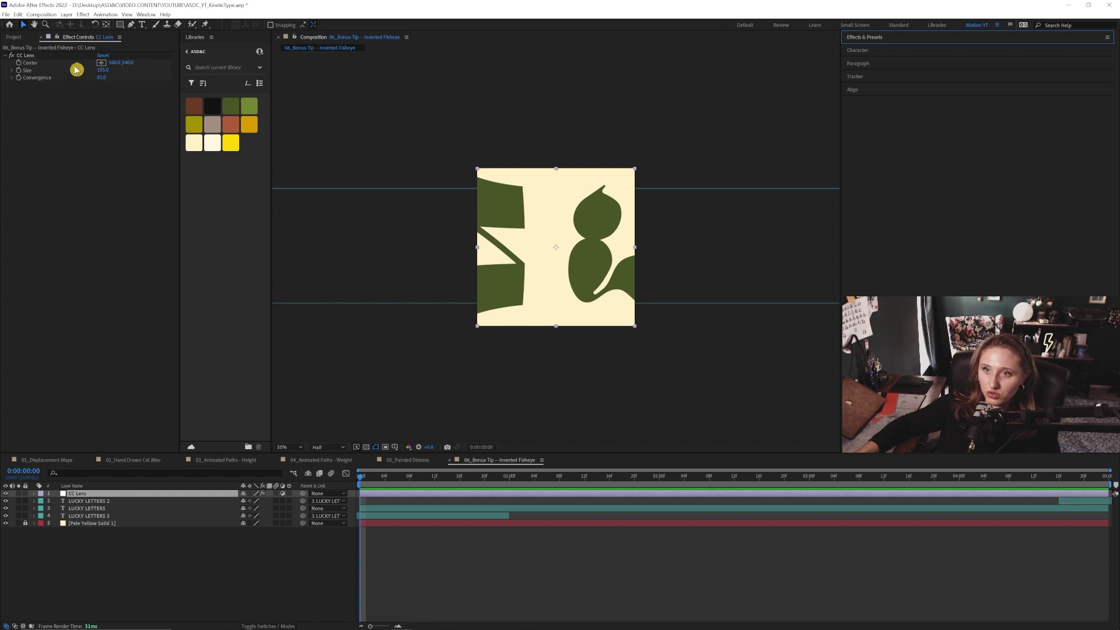
pyautogui.moveTo(102, 70); pyautogui.dragTo(88, 92)
pyautogui.hotkey('ctrl', 'z')
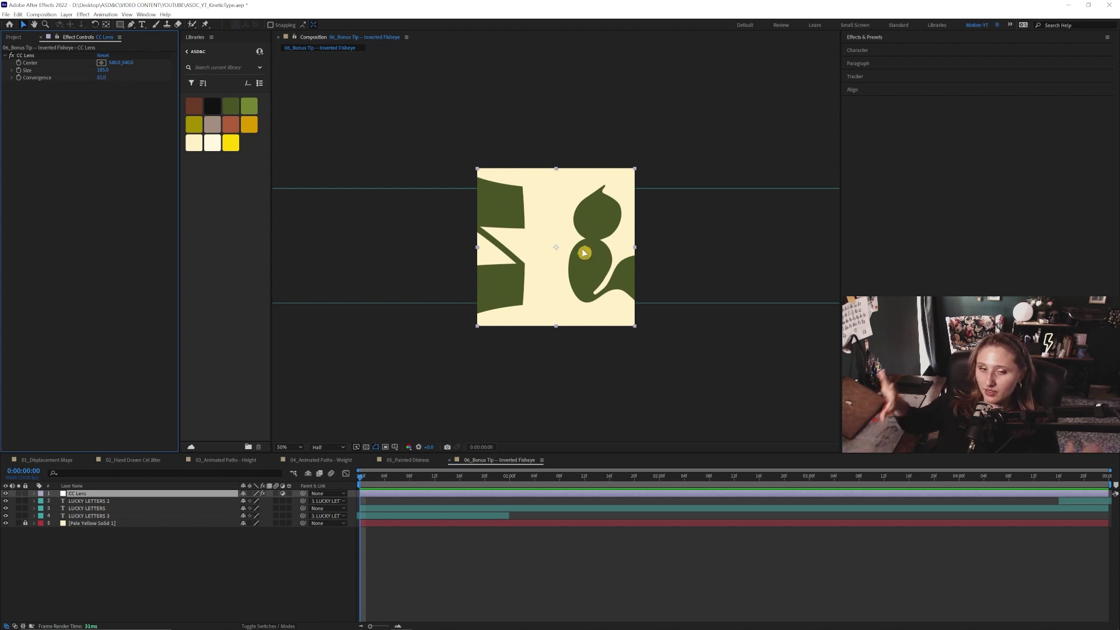
# - Preview the scrolling letters from the start with the CC Lens distortion applied
pyautogui.moveTo(389, 477); pyautogui.dragTo(500, 493)
pyautogui.press('Home')
pyautogui.click(496, 380)
pyautogui.press('space')
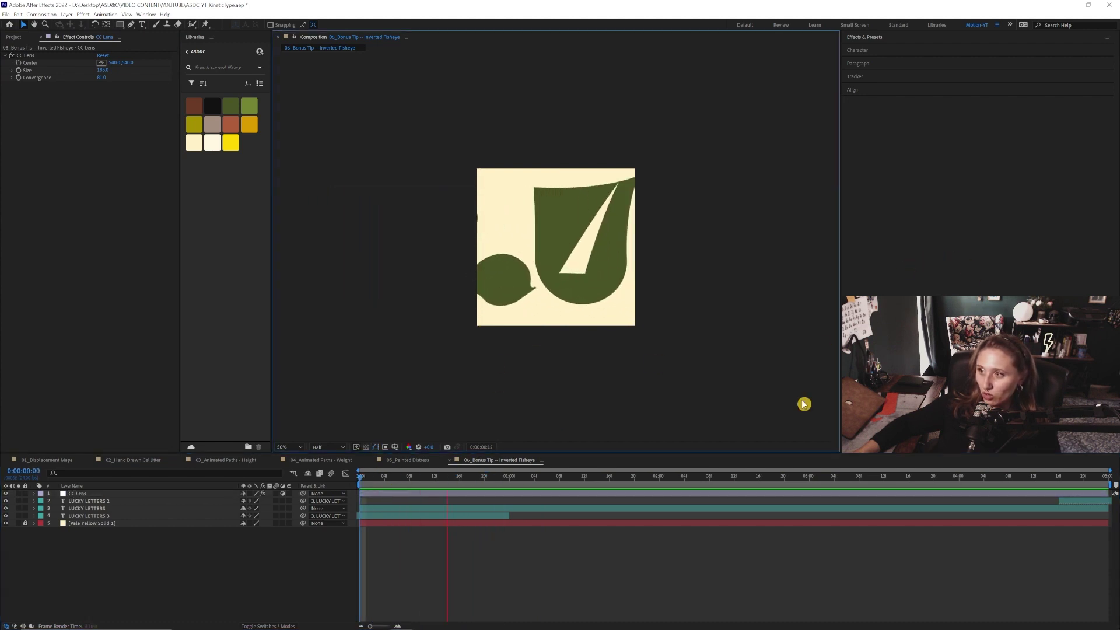
pyautogui.press('space')
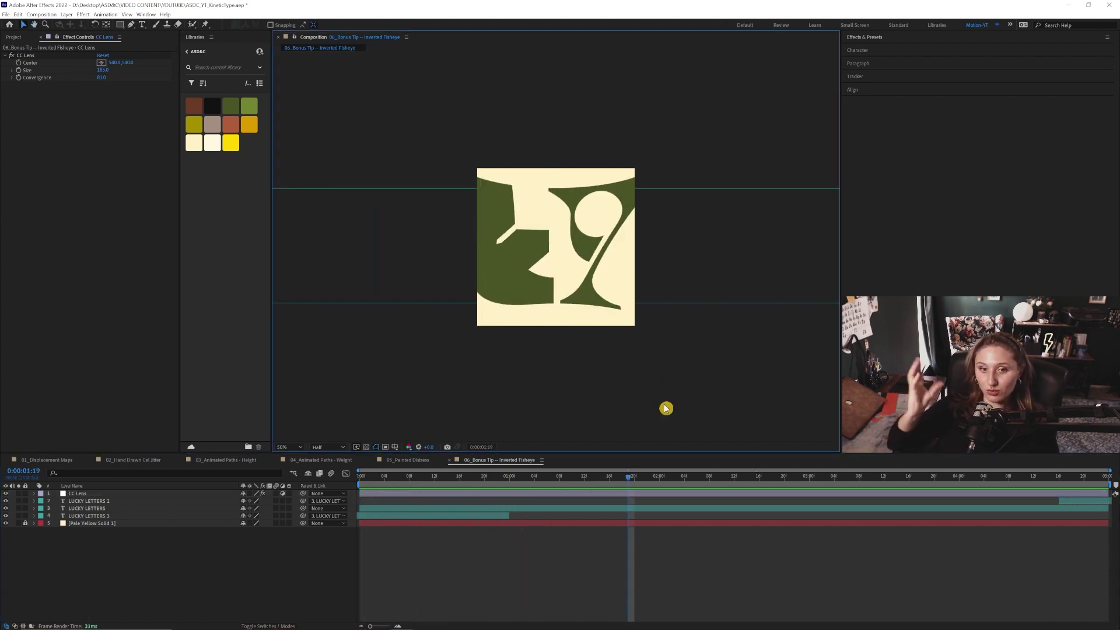